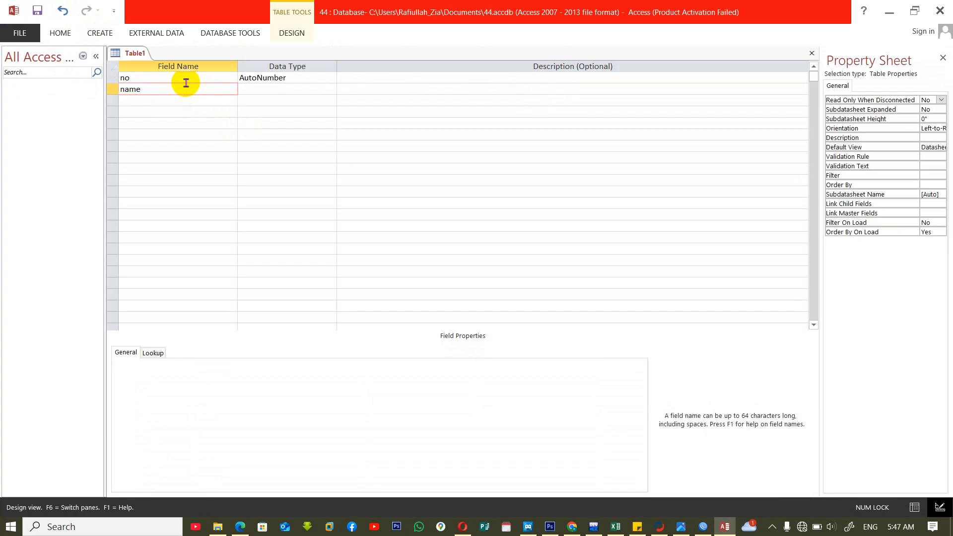
Accept name as a Short Text field and add a job field, also with the Short Text data type.
{"action": "key", "text": "Tab"}
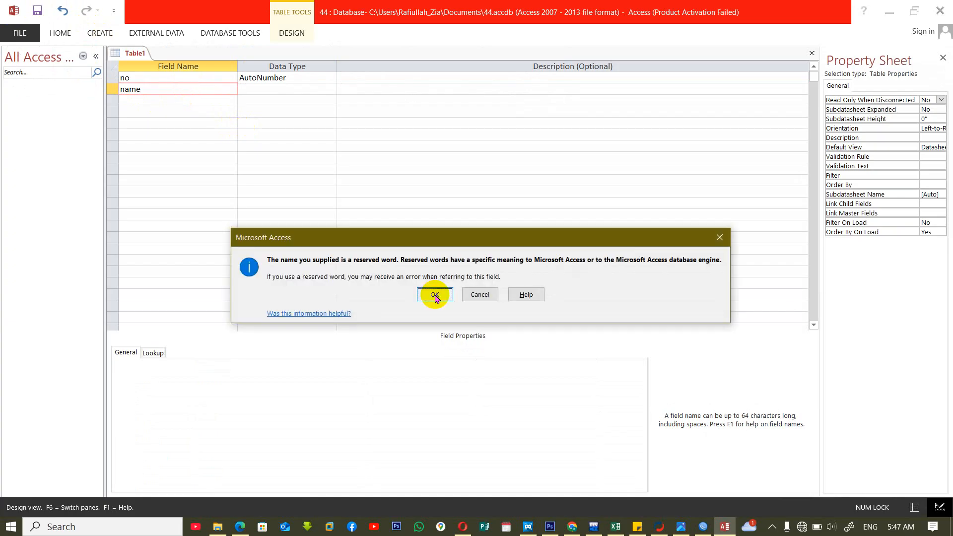
{"action": "left_click", "coordinate": [435, 294]}
{"action": "key", "text": "Tab"}
{"action": "key", "text": "Tab"}
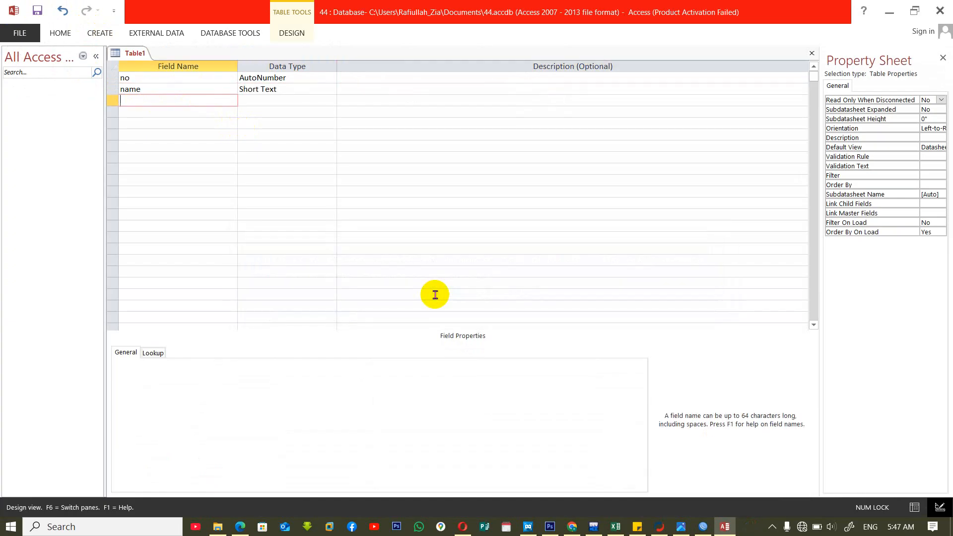
{"action": "type", "text": "job"}
{"action": "key", "text": "Tab"}
{"action": "key", "text": "Tab"}
{"action": "key", "text": "Tab"}
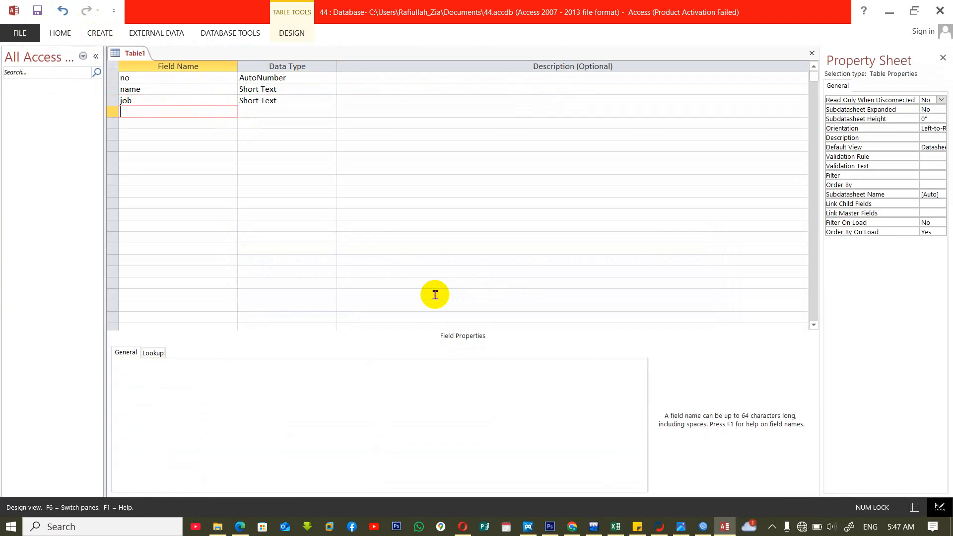
Add a field called Date with the Date/Time data type below the job field.
{"action": "type", "text": "Date"}
{"action": "key", "text": "Tab"}
{"action": "left_click", "coordinate": [434, 295]}
{"action": "type", "text": "date/Time"}
{"action": "key", "text": "Tab"}
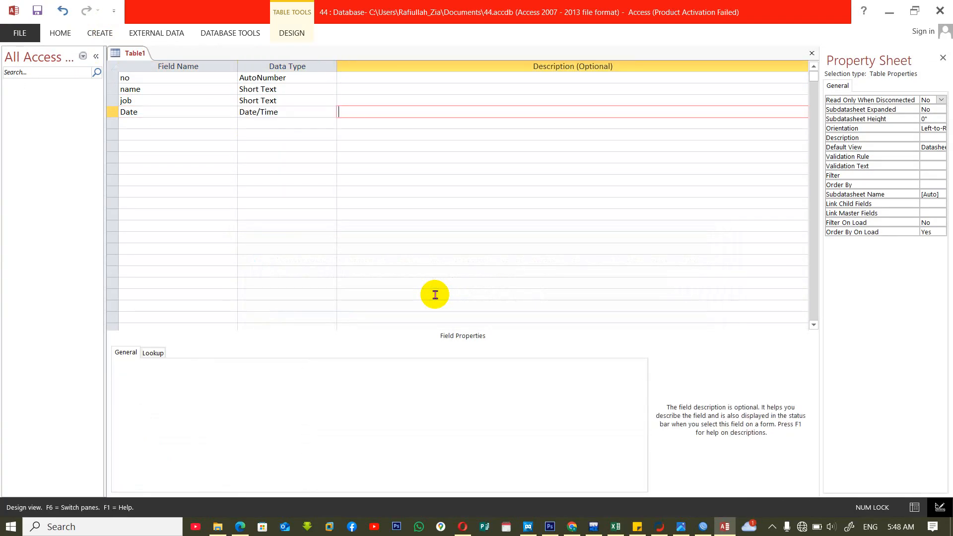
{"action": "key", "text": "Tab"}
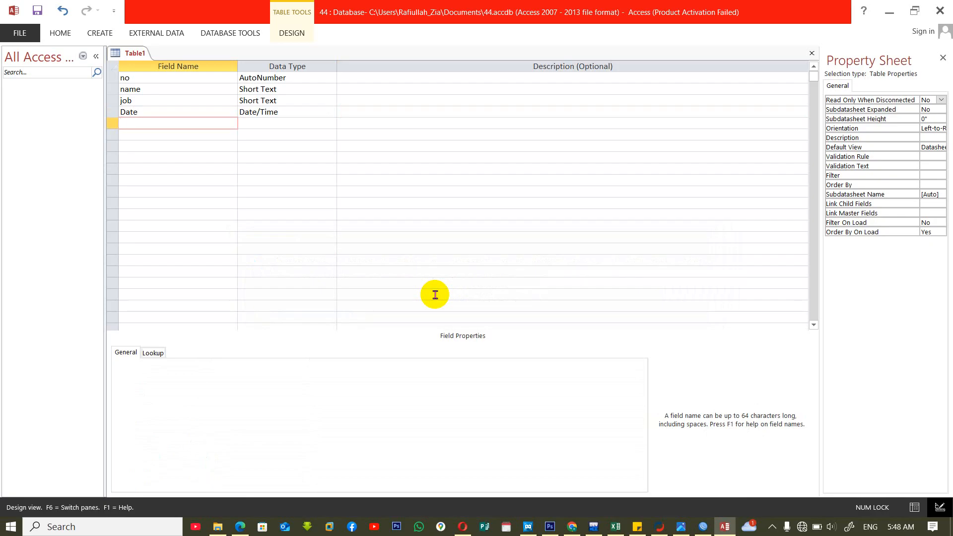
Add a field called Salary with the Currency data type below the Date field.
{"action": "type", "text": "Salary"}
{"action": "key", "text": "Tab"}
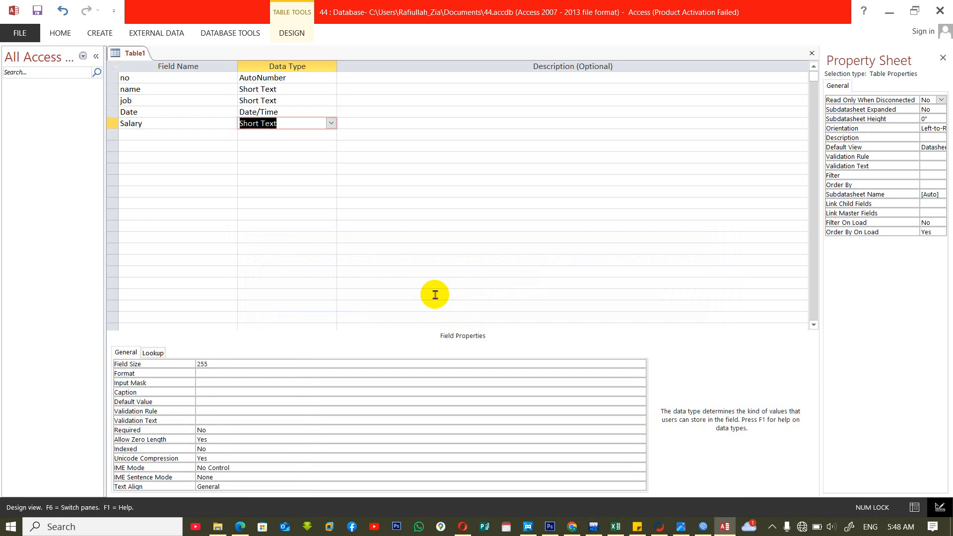
{"action": "type", "text": "currency"}
{"action": "key", "text": "Tab"}
{"action": "key", "text": "Tab"}
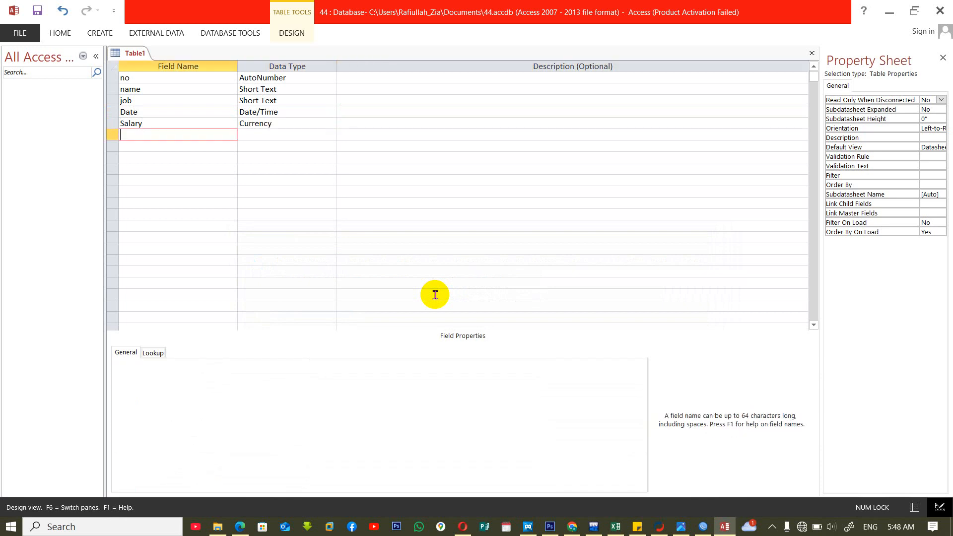
Close the new table, saving it as t1 and letting a primary key be created.
{"action": "key", "text": "ctrl+w"}
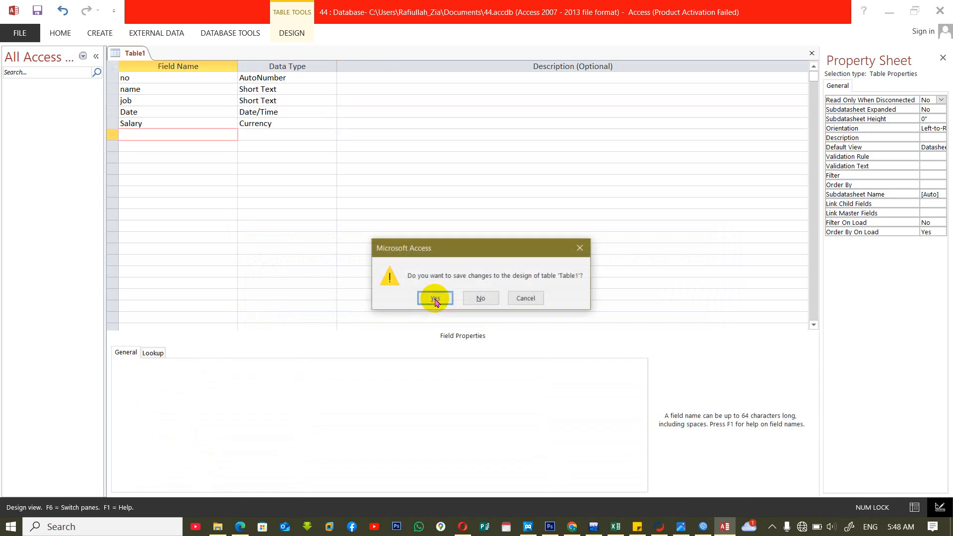
{"action": "left_click", "coordinate": [433, 297]}
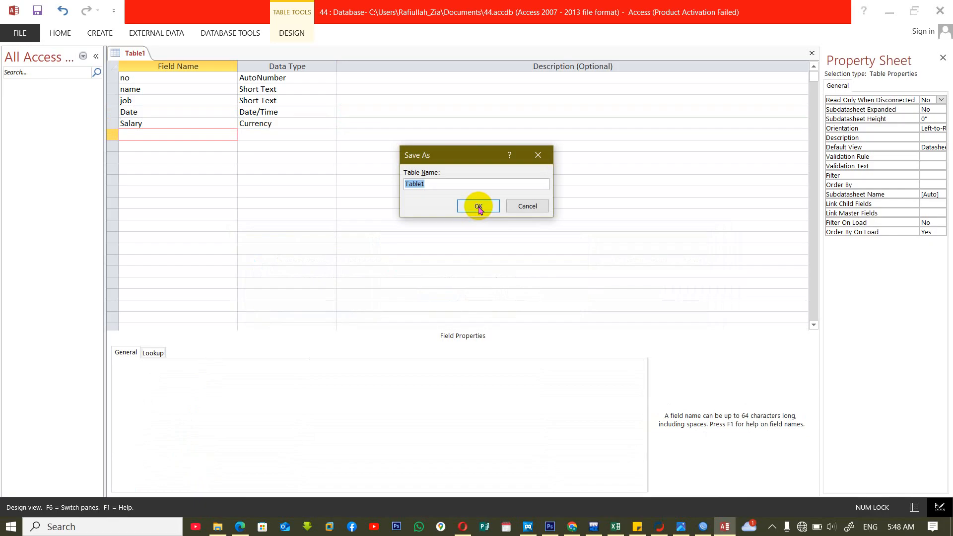
{"action": "type", "text": "to"}
{"action": "left_click", "coordinate": [478, 206]}
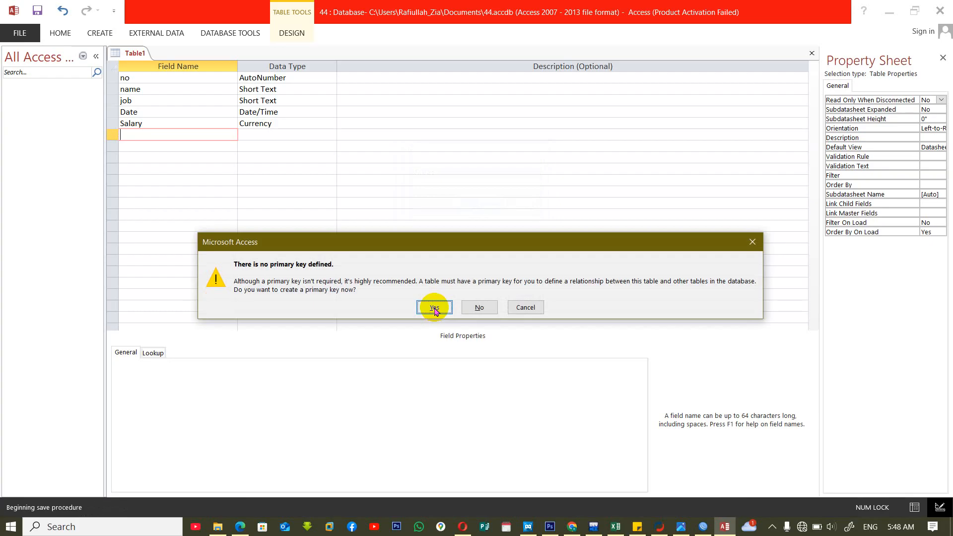
{"action": "left_click", "coordinate": [434, 308]}
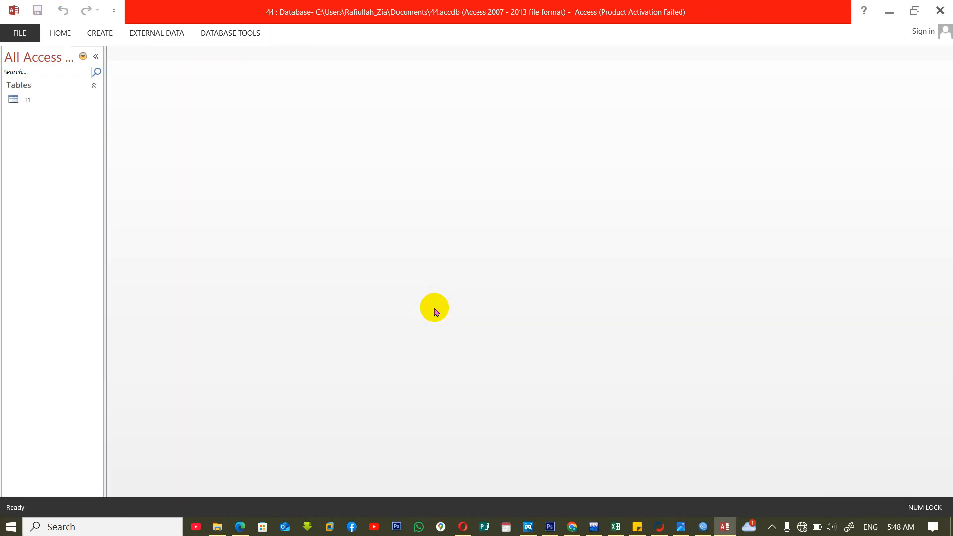
Open table t1 in Design View and look at the Input Mask property of the name field.
{"action": "double_click", "coordinate": [41, 104]}
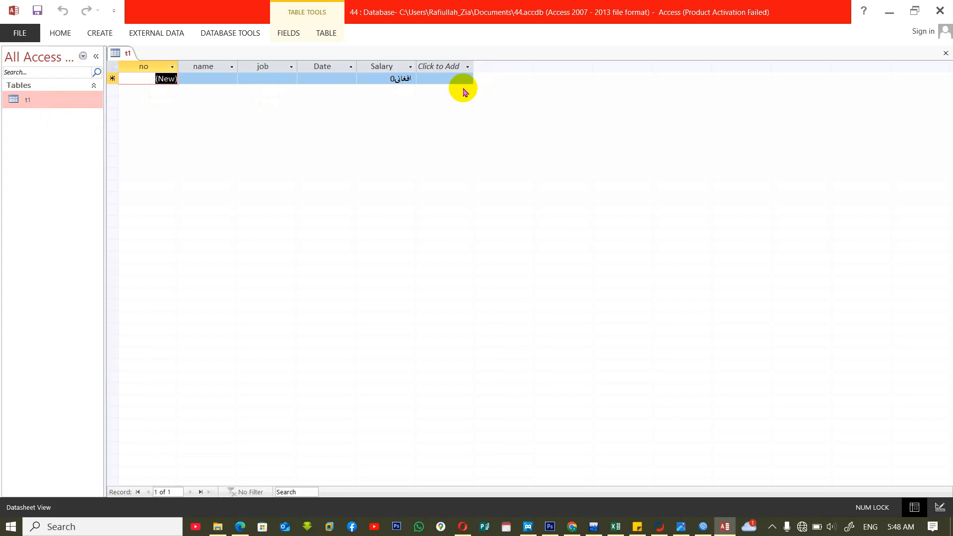
{"action": "right_click", "coordinate": [122, 56]}
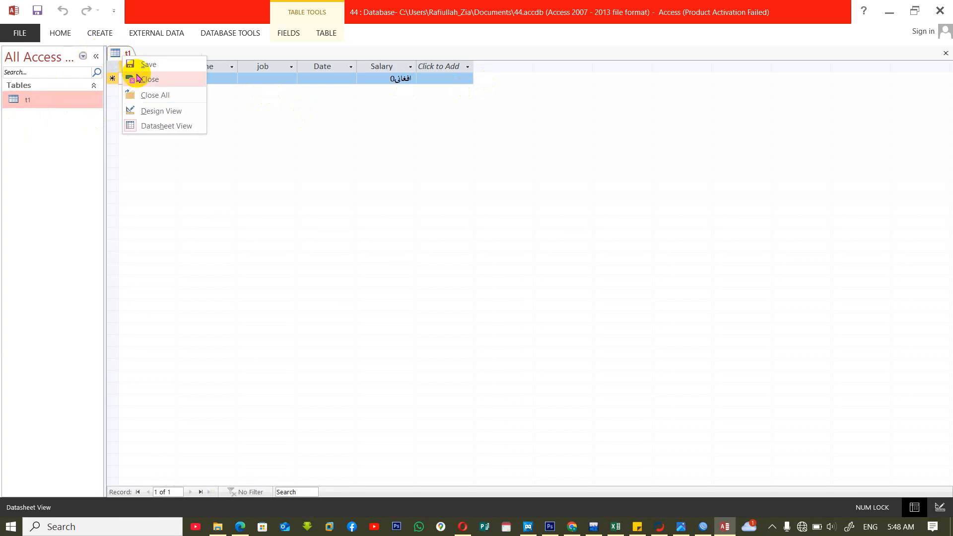
{"action": "left_click", "coordinate": [157, 112]}
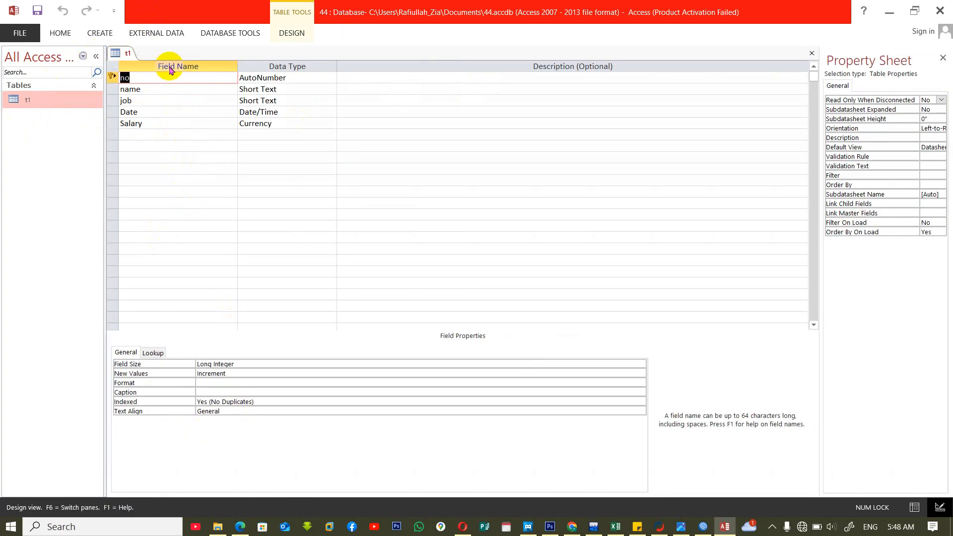
{"action": "left_click", "coordinate": [163, 90]}
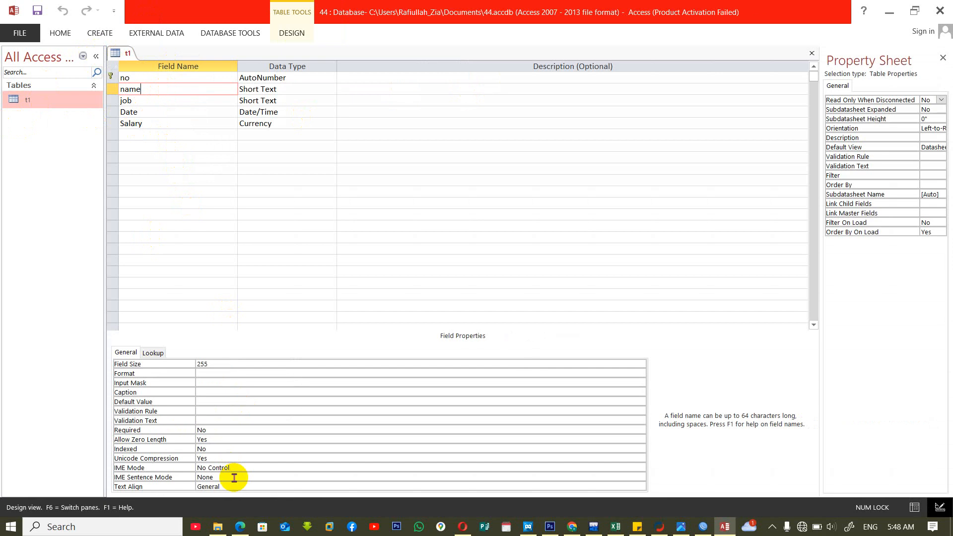
{"action": "left_click", "coordinate": [211, 381]}
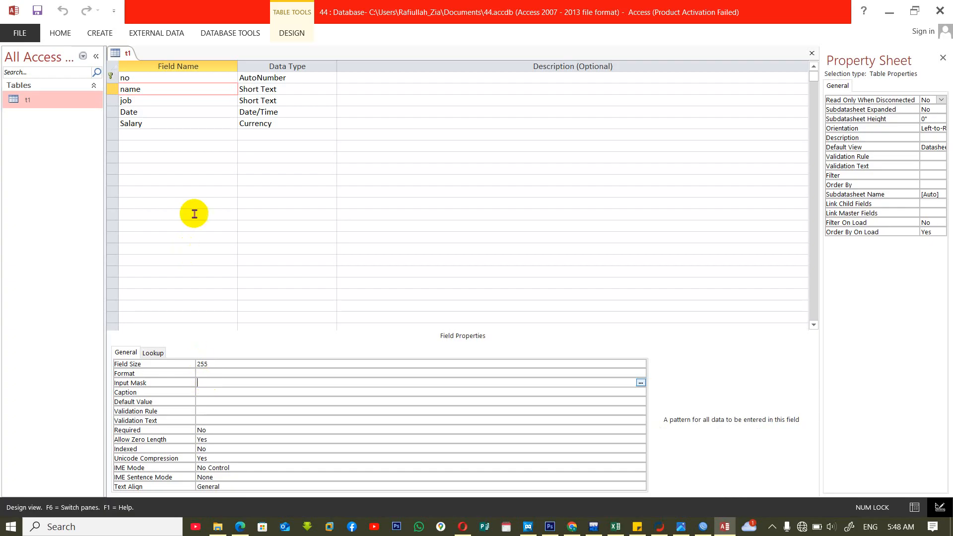
Add a field called acounce with the Number data type below the Salary field.
{"action": "left_click", "coordinate": [149, 135]}
{"action": "type", "text": "acounce"}
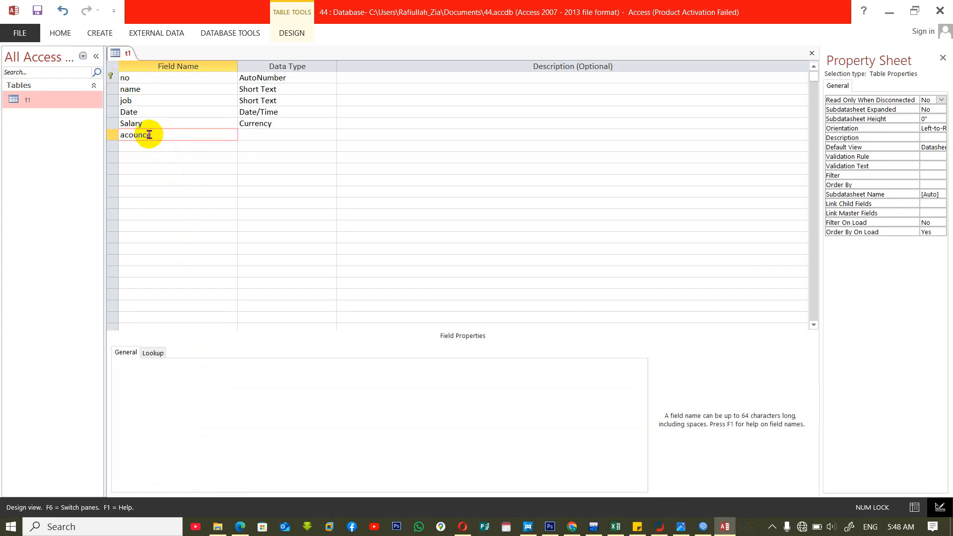
{"action": "key", "text": "Tab"}
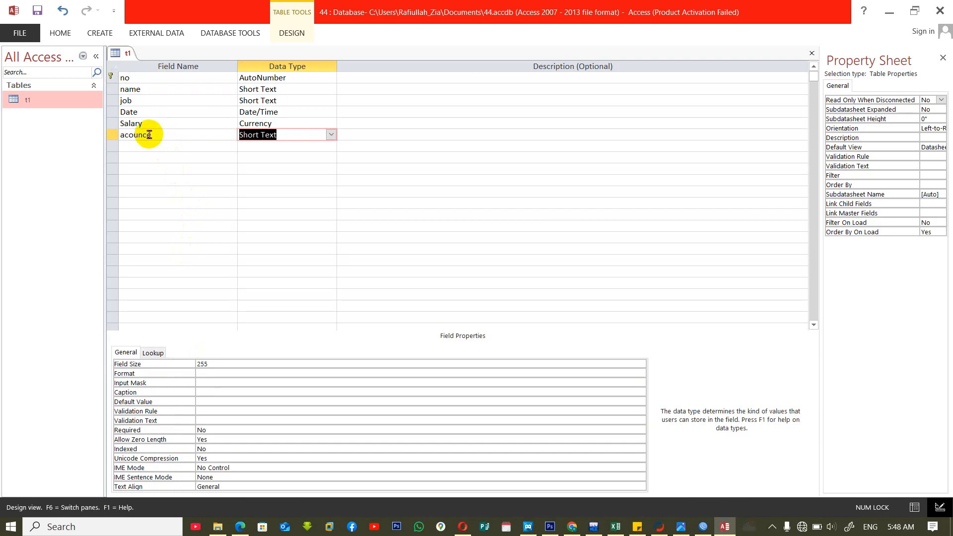
{"action": "type", "text": "number"}
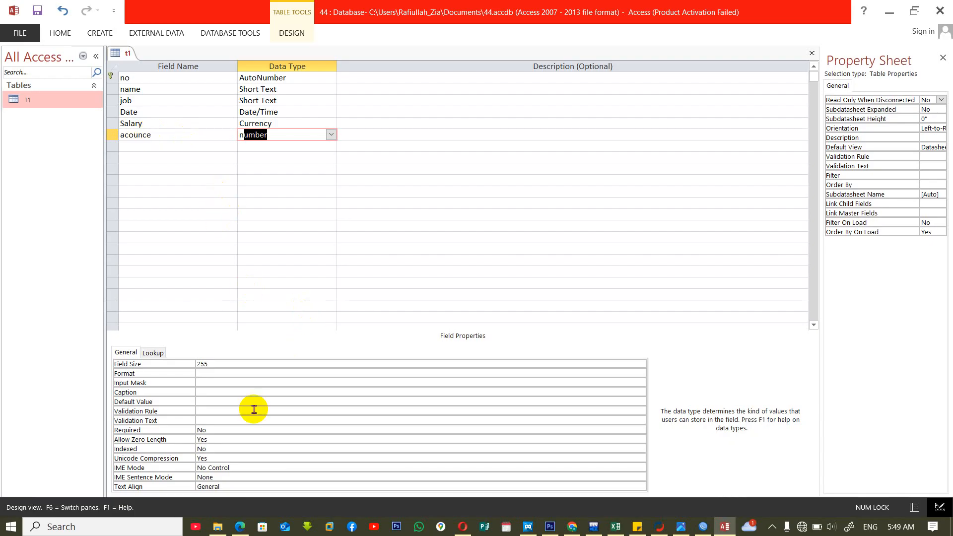
{"action": "left_click", "coordinate": [235, 381]}
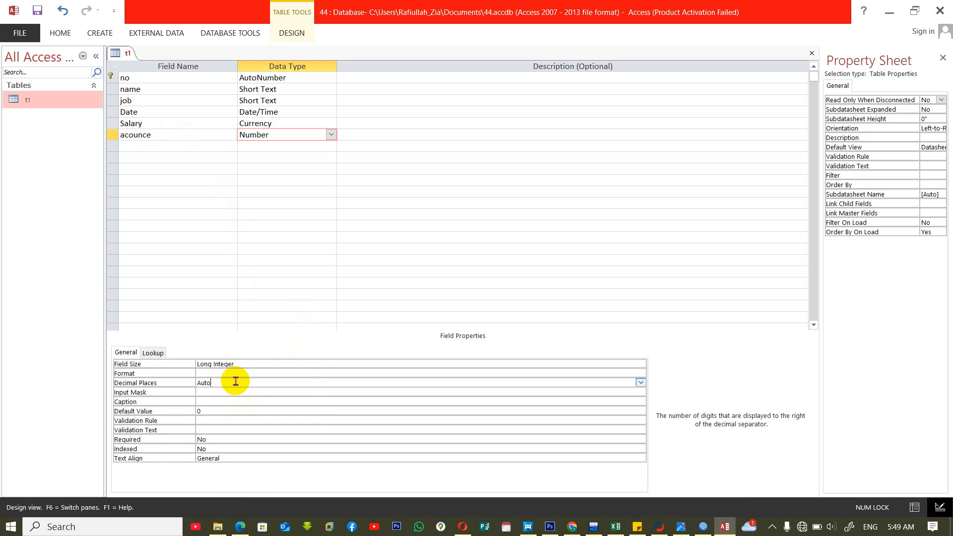
{"action": "left_click", "coordinate": [204, 136]}
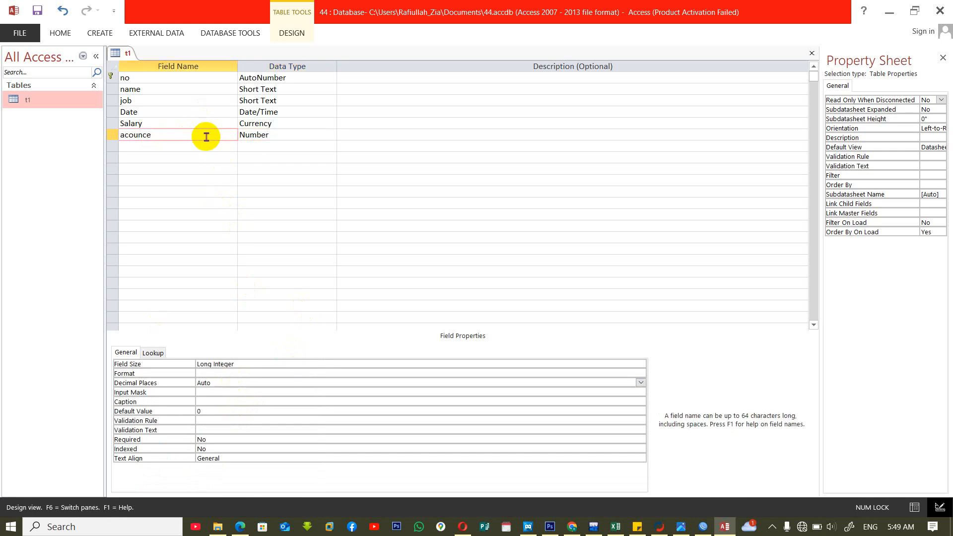
Set the acounce field's Input Mask to Password, then close the table and save its design.
{"action": "left_click", "coordinate": [219, 399]}
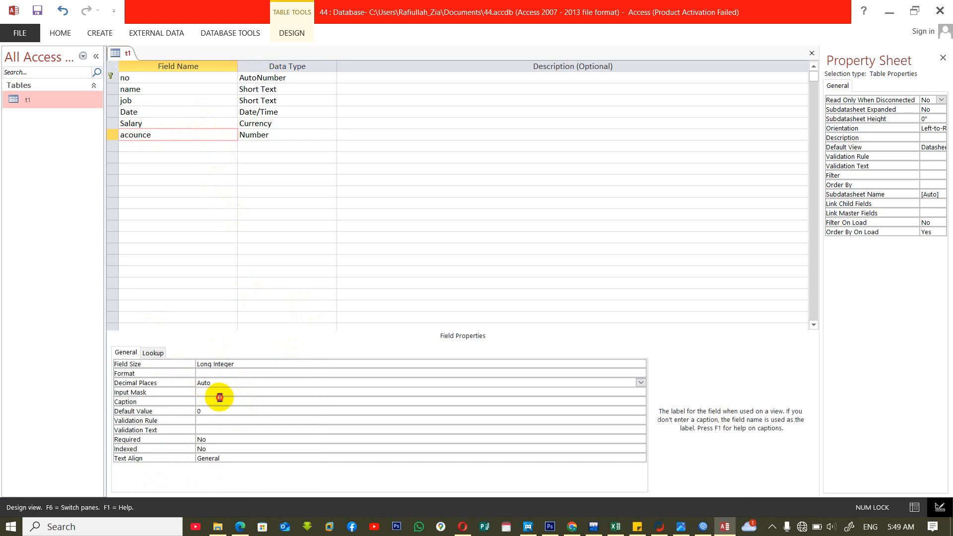
{"action": "left_click", "coordinate": [222, 391]}
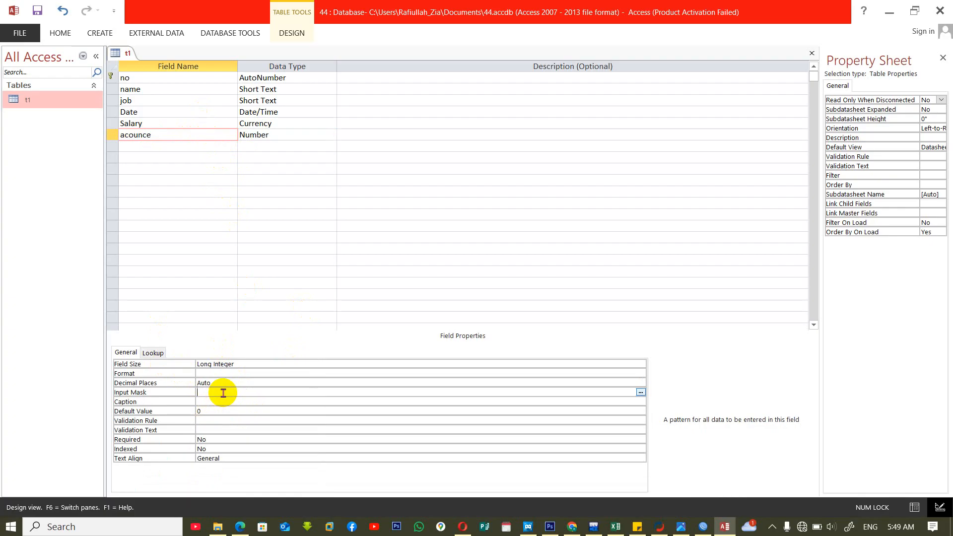
{"action": "type", "text": "password"}
{"action": "key", "text": "Return"}
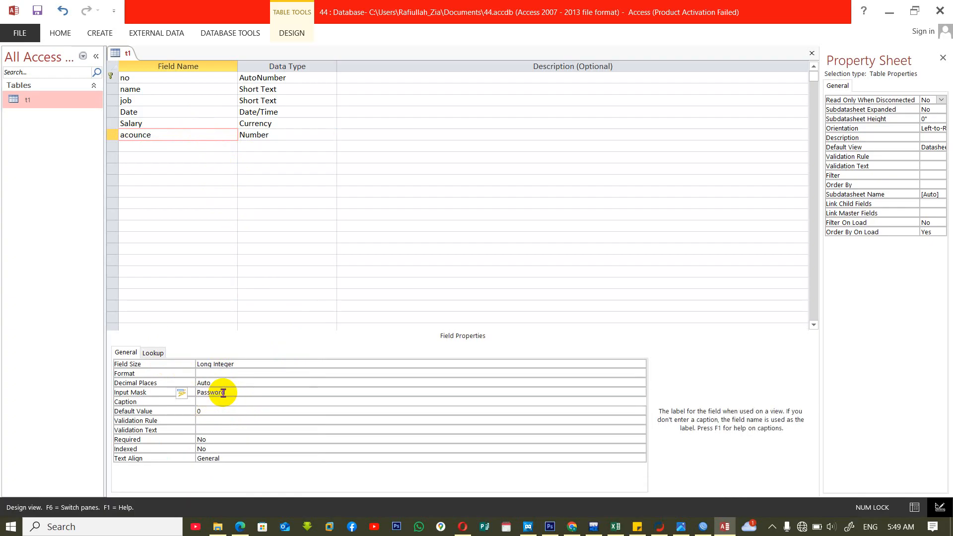
{"action": "key", "text": "ctrl+w"}
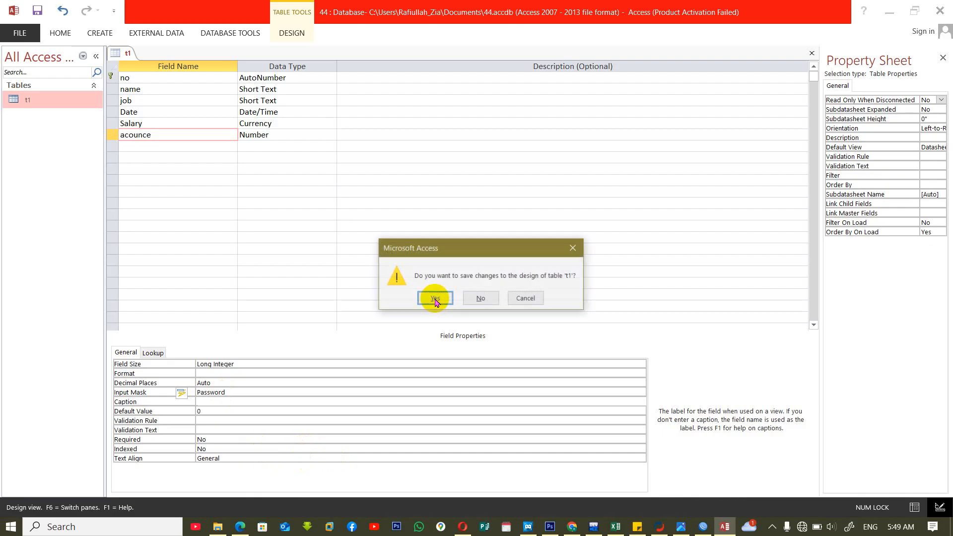
{"action": "left_click", "coordinate": [430, 300]}
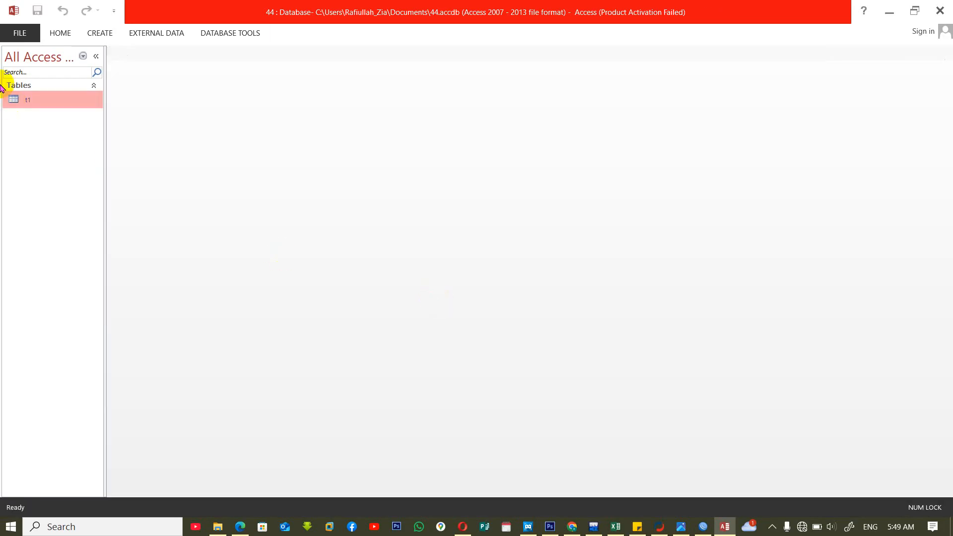
Open table t1 and enter the person's name and the job "it" in the first record.
{"action": "double_click", "coordinate": [21, 100]}
{"action": "left_click", "coordinate": [209, 78]}
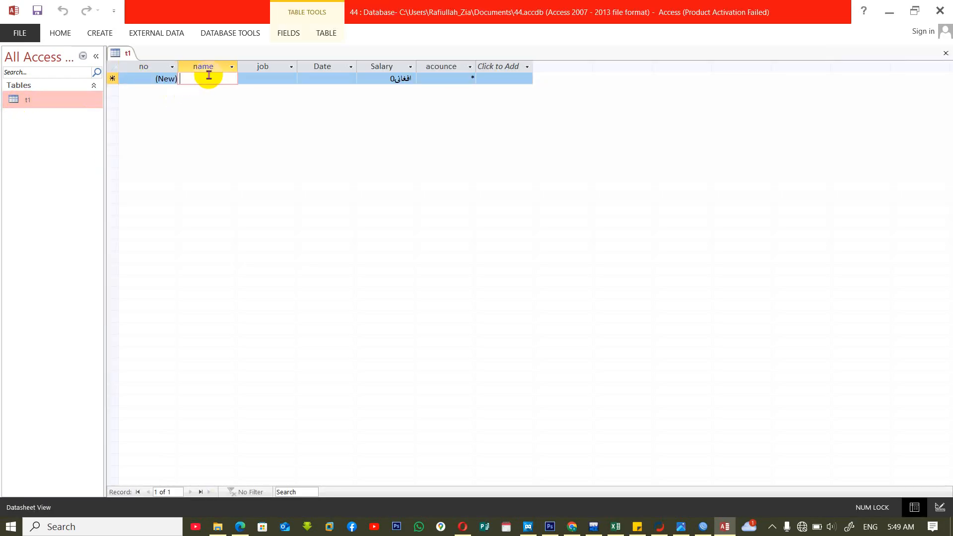
{"action": "type", "text": "khan"}
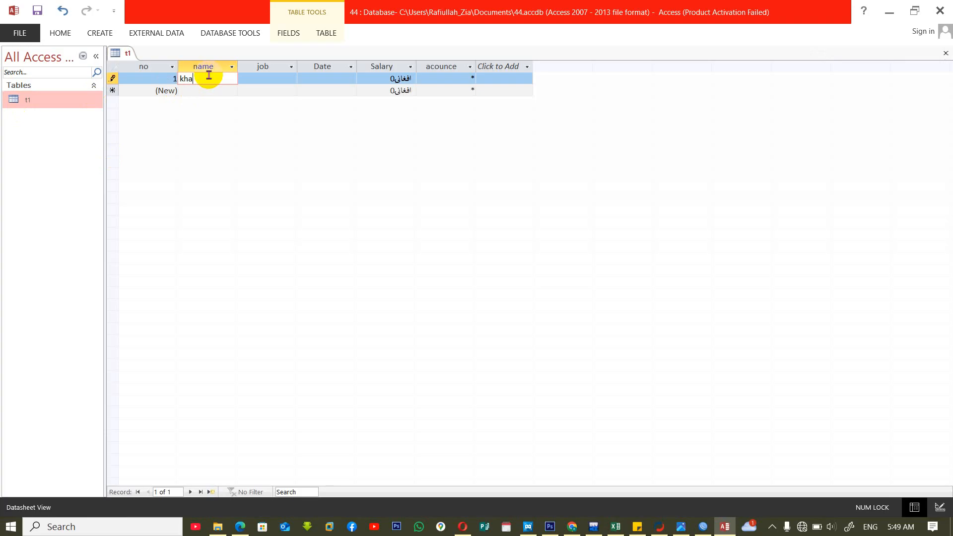
{"action": "key", "text": "Tab"}
{"action": "type", "text": "it"}
{"action": "key", "text": "Tab"}
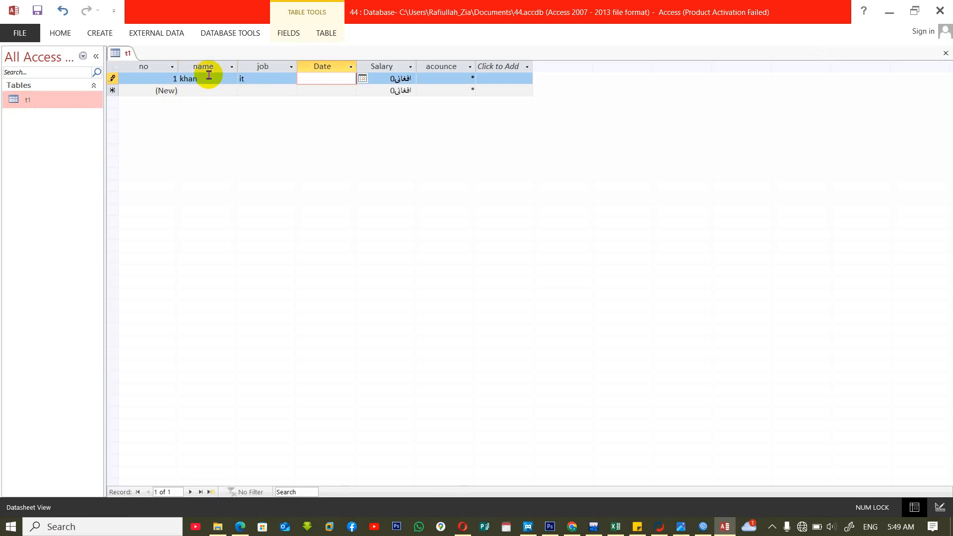
Complete the first record with the current date 6/29/2025, a salary of 12,000 and the masked account number.
{"action": "key", "text": "ctrl+semicolon"}
{"action": "key", "text": "Tab"}
{"action": "type", "text": "1"}
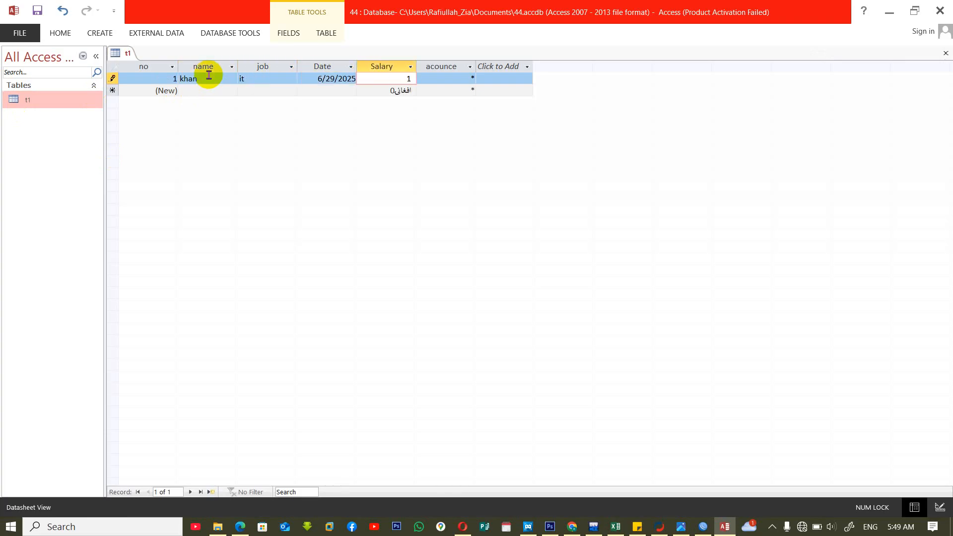
{"action": "type", "text": "2,000"}
{"action": "key", "text": "Tab"}
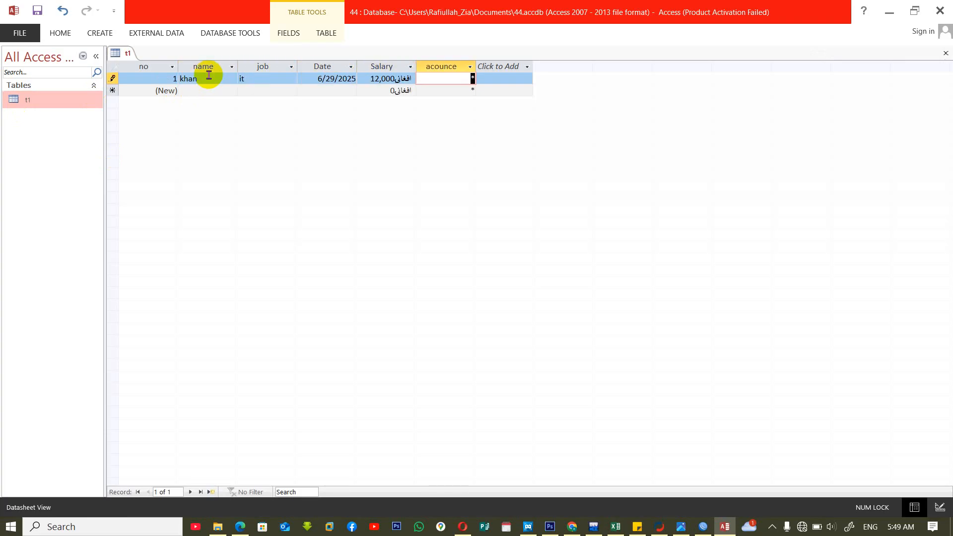
{"action": "type", "text": "********"}
{"action": "key", "text": "Tab"}
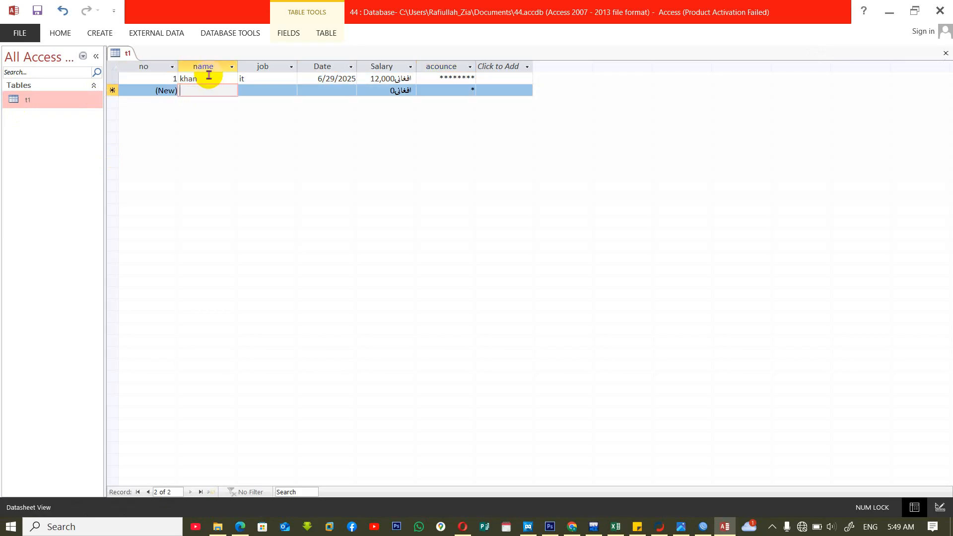
Start the second record with the person's name and the job "manger".
{"action": "type", "text": "jan"}
{"action": "key", "text": "Tab"}
{"action": "type", "text": "mandgr"}
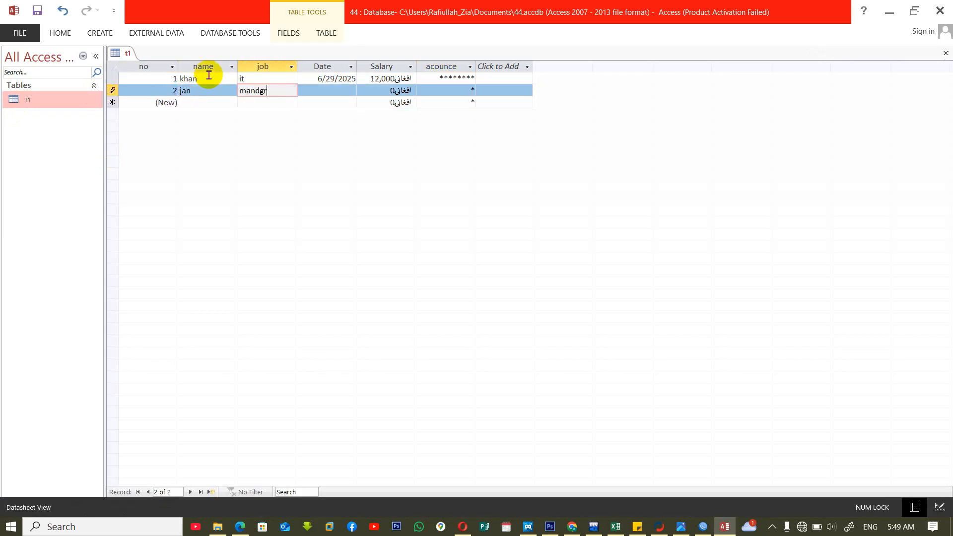
{"action": "key", "text": "BackSpace"}
{"action": "key", "text": "BackSpace"}
{"action": "key", "text": "BackSpace"}
{"action": "type", "text": "ger"}
{"action": "key", "text": "Tab"}
Complete the second record with the current date 6/29/2025, a salary of 13,000 and the masked account number.
{"action": "key", "text": "ctrl+semicolon"}
{"action": "key", "text": "Tab"}
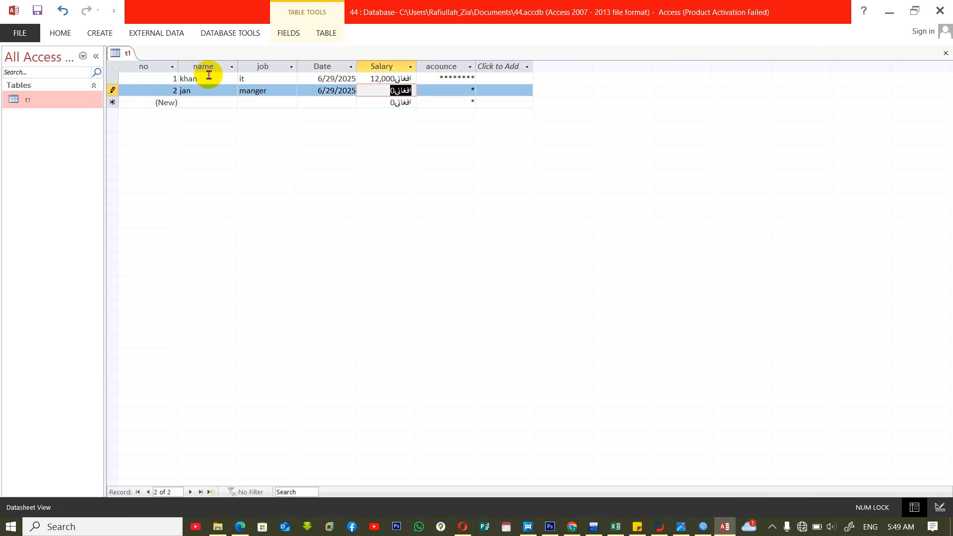
{"action": "type", "text": "13,000"}
{"action": "key", "text": "Tab"}
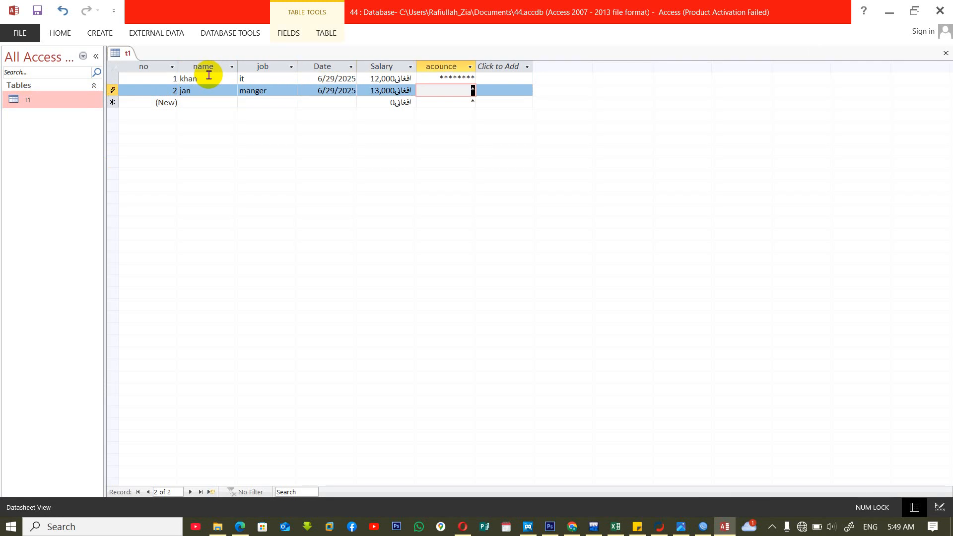
{"action": "type", "text": "123456"}
{"action": "right_click", "coordinate": [121, 53]}
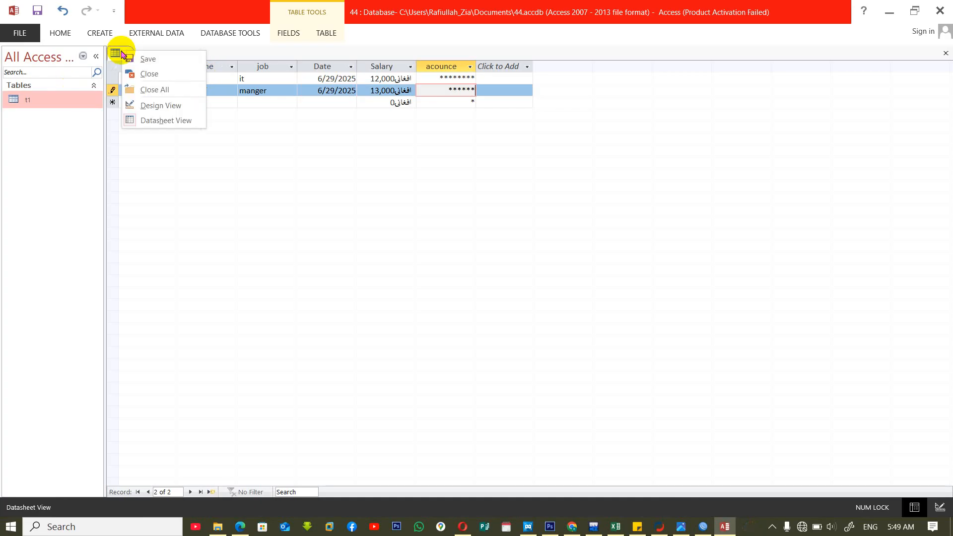
{"action": "left_click", "coordinate": [152, 104]}
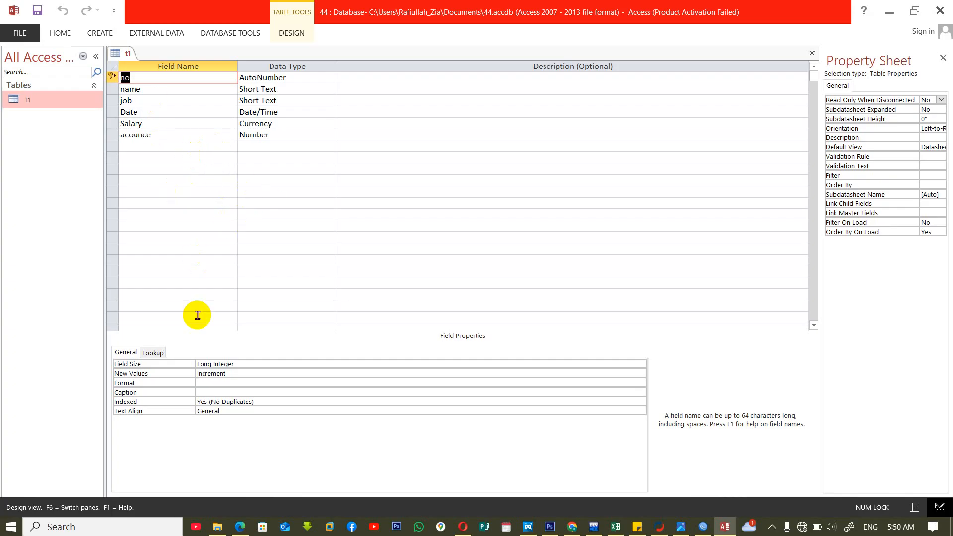
{"action": "left_click", "coordinate": [176, 102]}
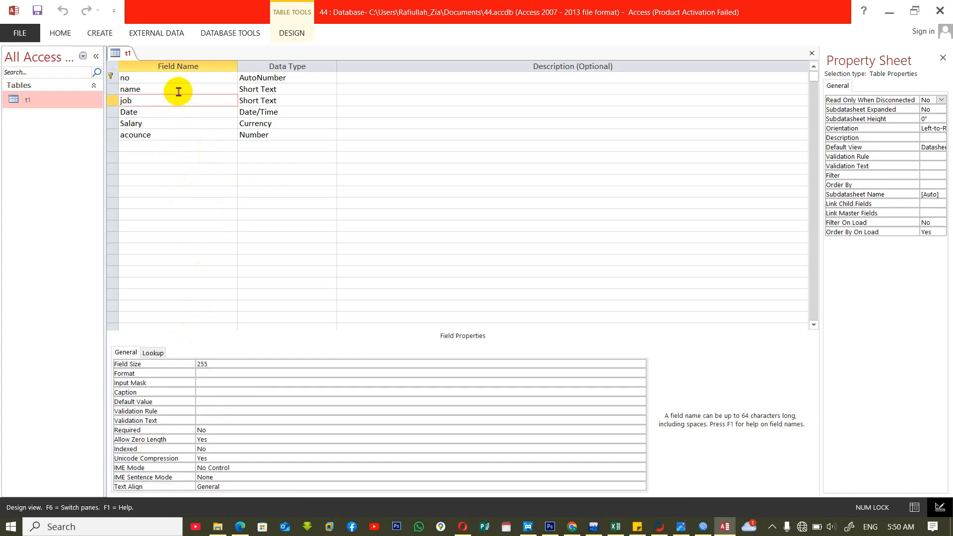
{"action": "left_click", "coordinate": [178, 88]}
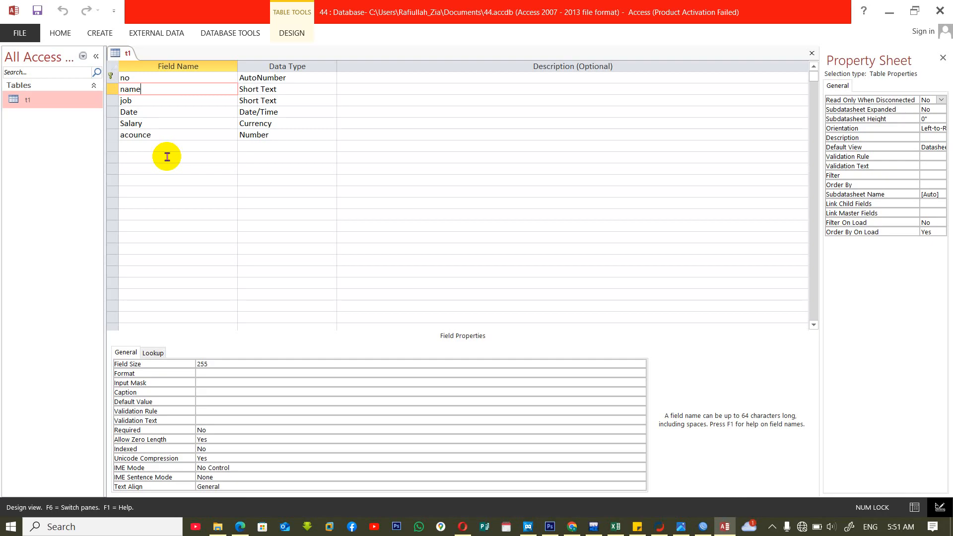
{"action": "left_click", "coordinate": [229, 393]}
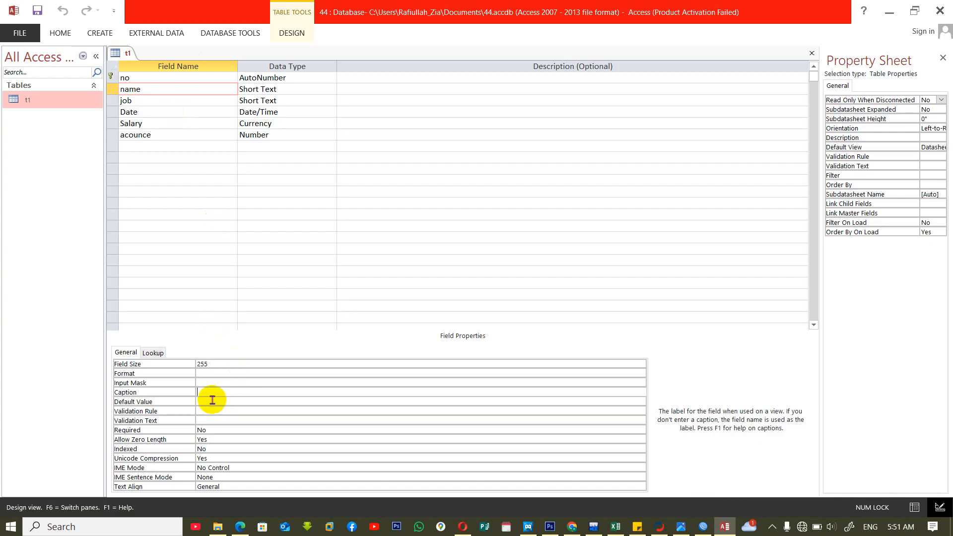
{"action": "type", "text": "k"}
{"action": "key", "text": "BackSpace"}
{"action": "key", "text": "alt+shift"}
{"action": "type", "text": "نوم"}
{"action": "key", "text": "ctrl+w"}
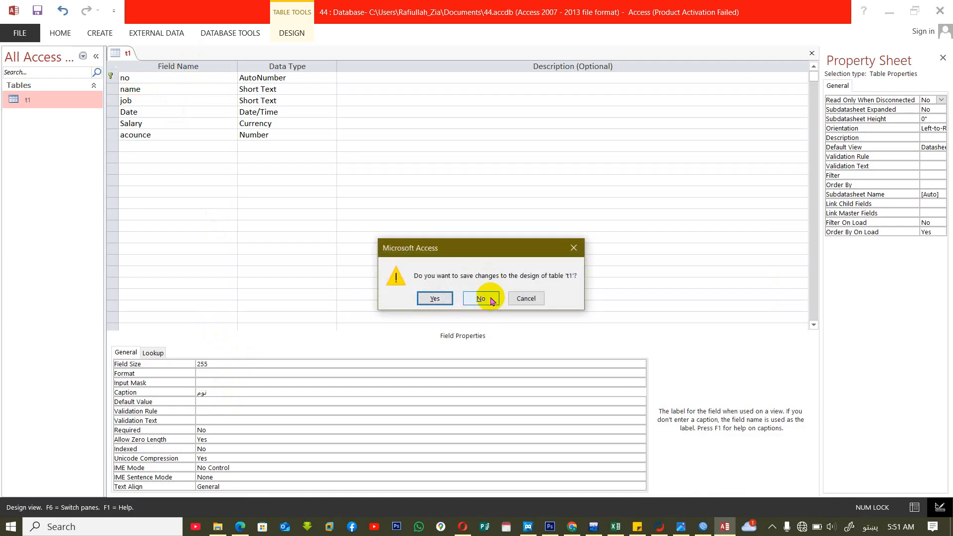
{"action": "left_click", "coordinate": [474, 300]}
{"action": "double_click", "coordinate": [30, 99]}
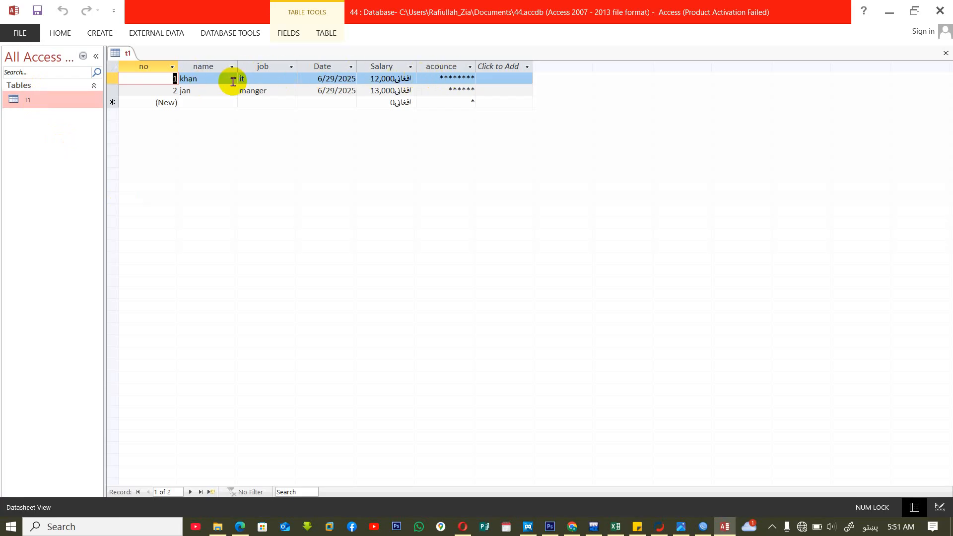
{"action": "key", "text": "ctrl+w"}
Open table t1 in Design View and set the name field's Caption to نوم.
{"action": "right_click", "coordinate": [21, 98]}
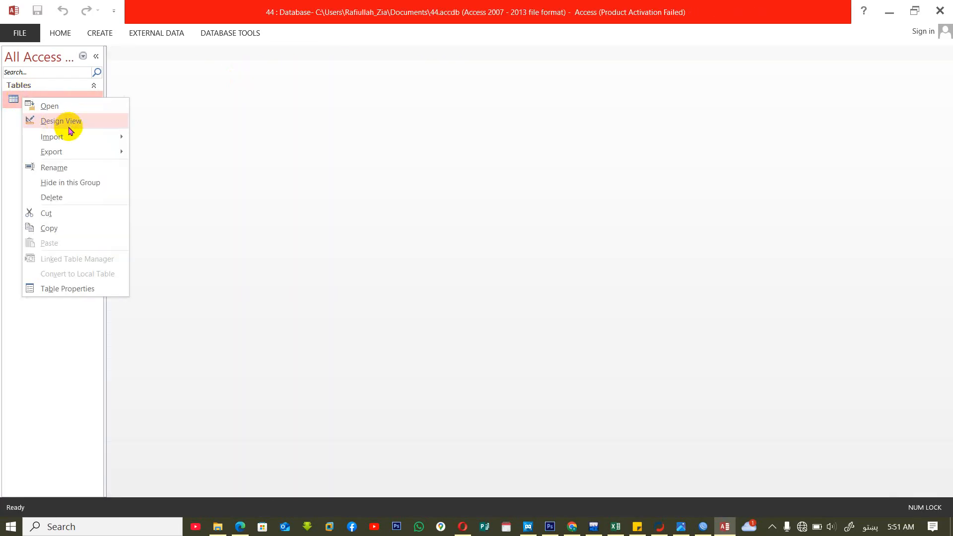
{"action": "left_click", "coordinate": [69, 128]}
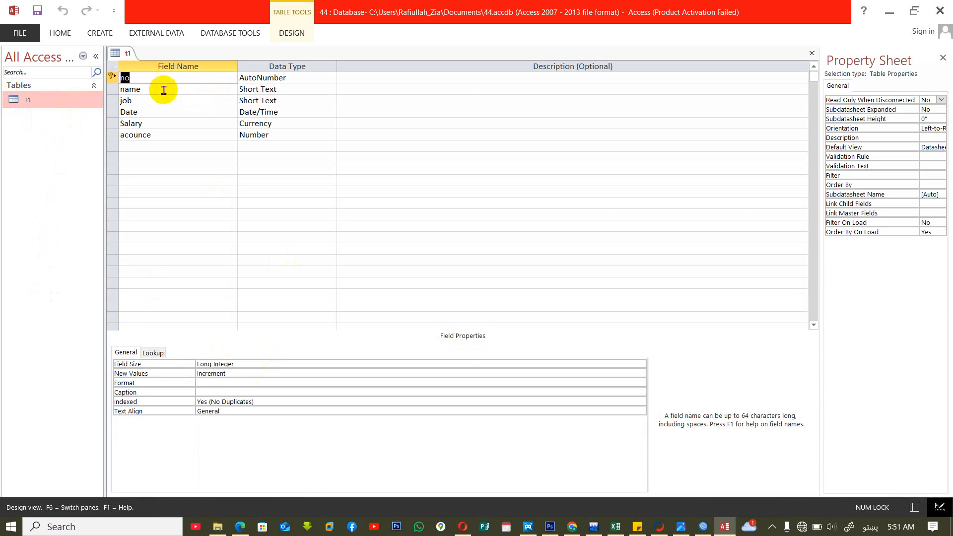
{"action": "left_click", "coordinate": [163, 90]}
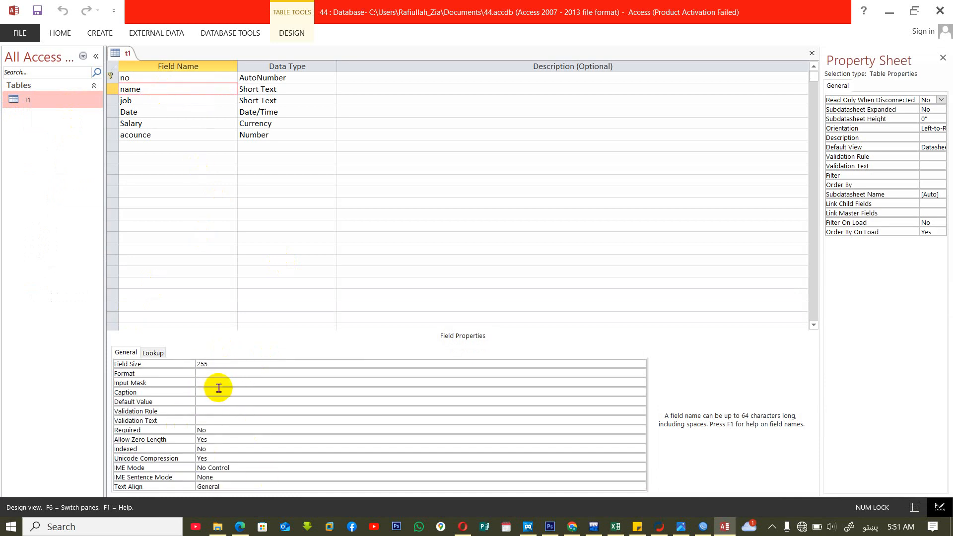
{"action": "left_click", "coordinate": [227, 392]}
{"action": "type", "text": "نو"}
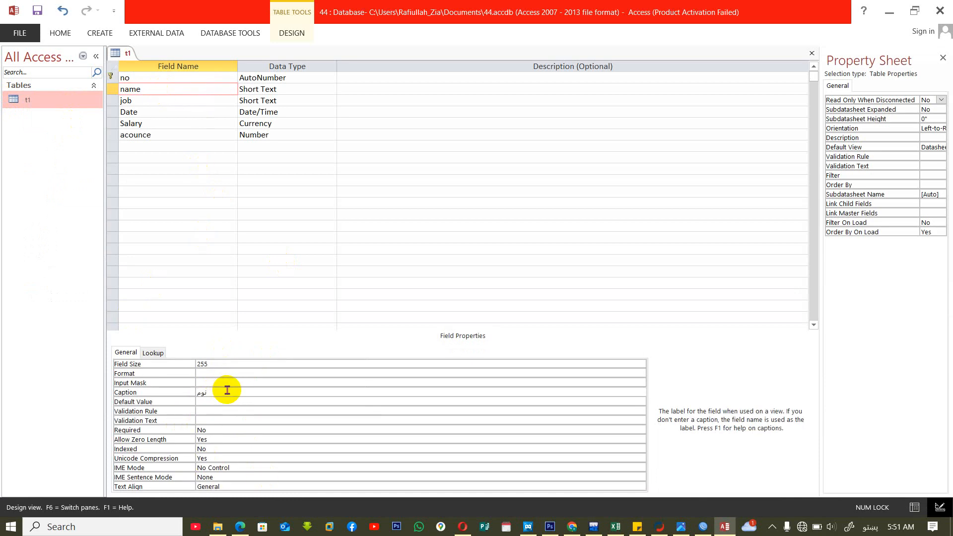
{"action": "type", "text": "م"}
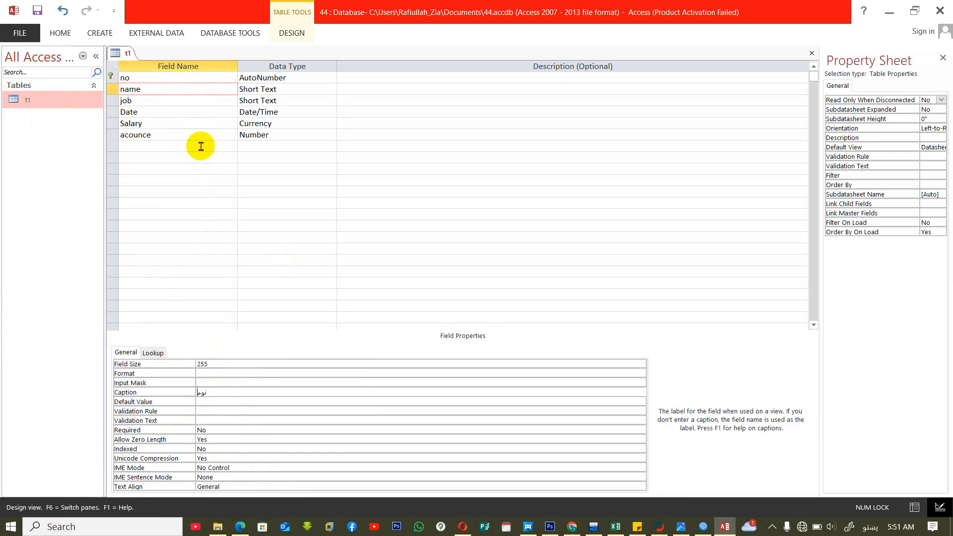
Set the job field's Caption to دنده.
{"action": "key", "text": "Caps_Lock"}
{"action": "left_click", "coordinate": [197, 101]}
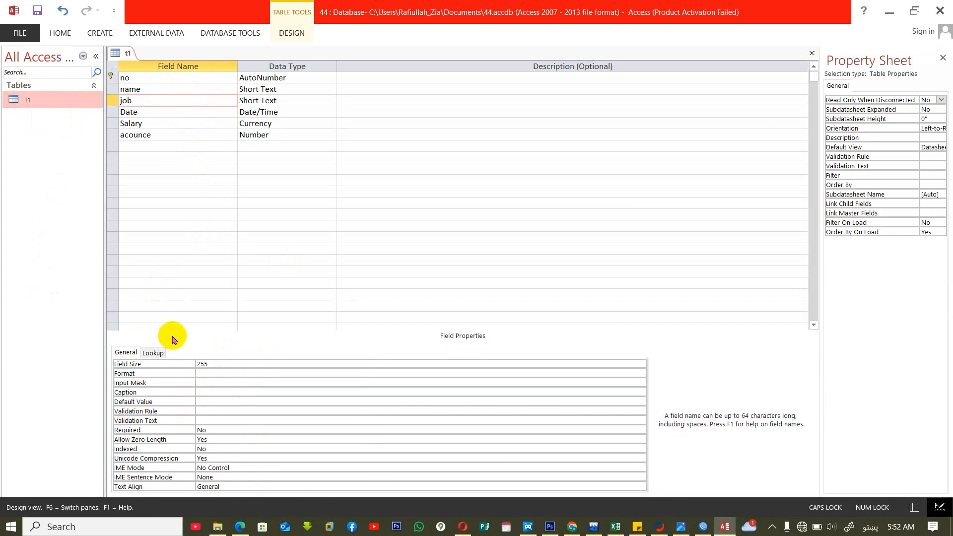
{"action": "left_click", "coordinate": [233, 393]}
{"action": "type", "text": "دن"}
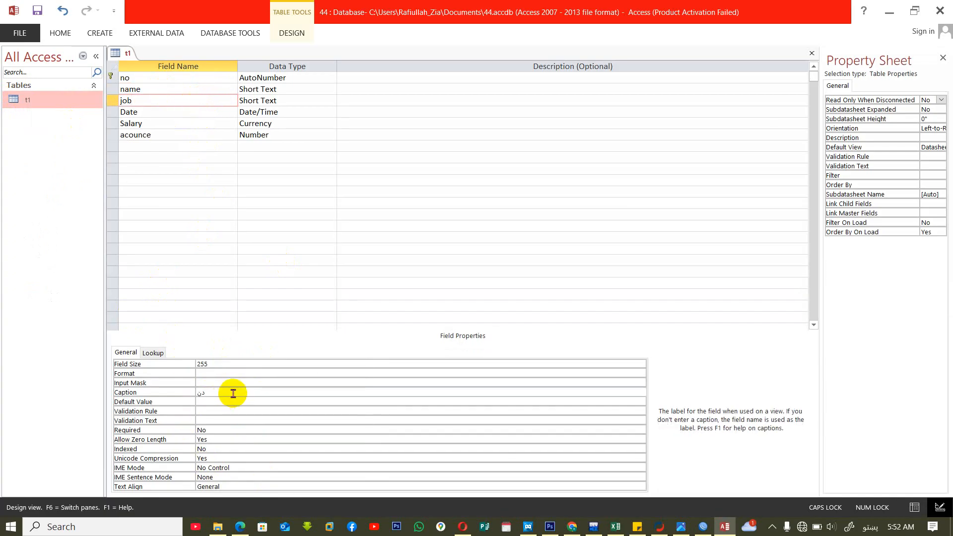
{"action": "type", "text": "دم"}
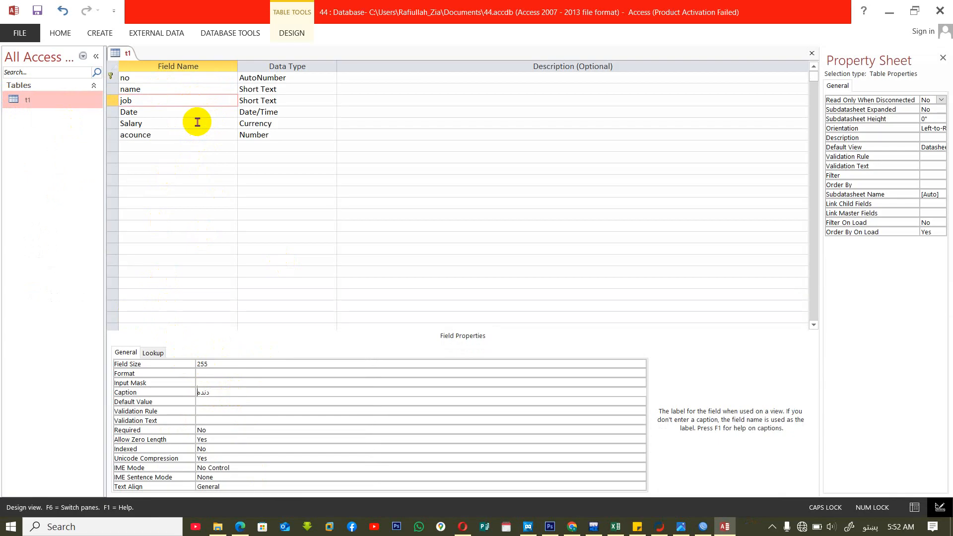
Set the Date field's Caption to تاریخ and the Salary field's Caption to معاش.
{"action": "left_click", "coordinate": [196, 112]}
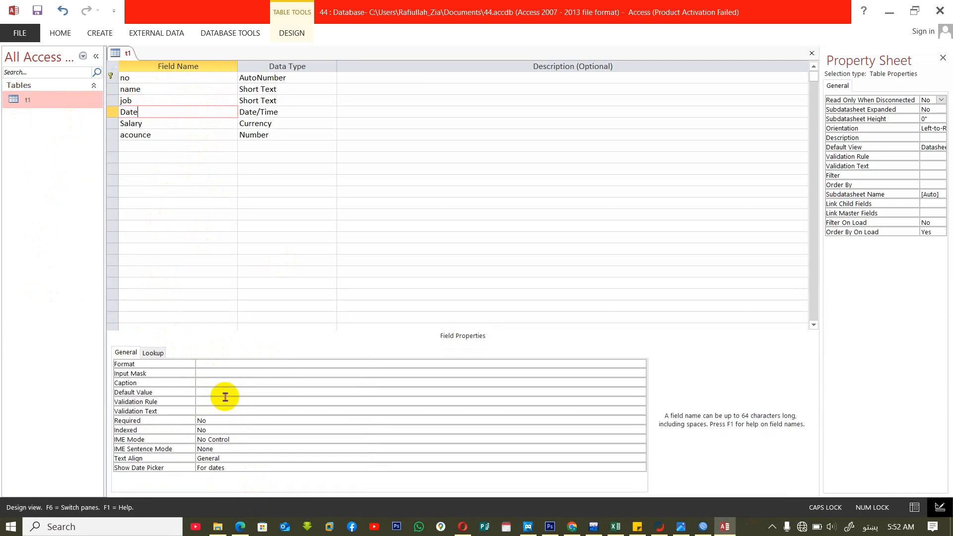
{"action": "left_click", "coordinate": [240, 382]}
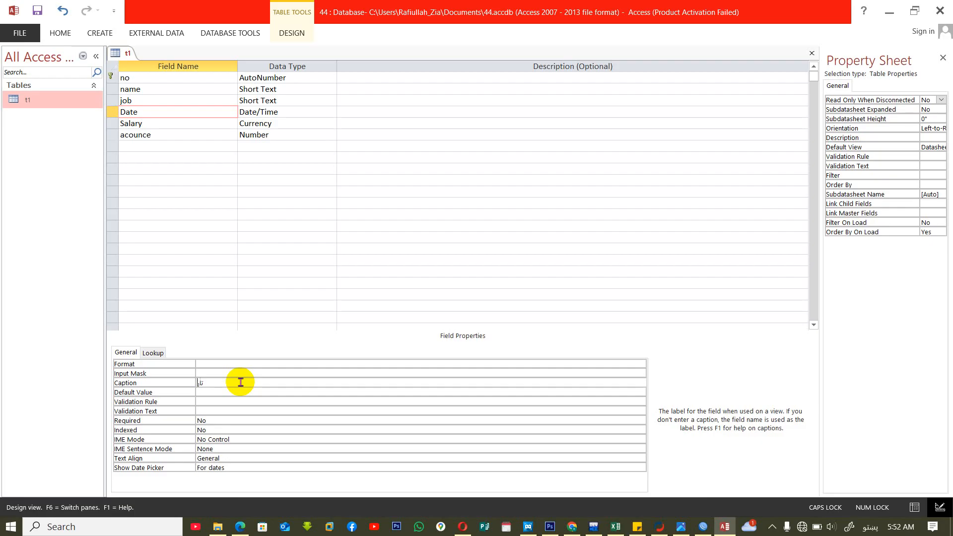
{"action": "left_click", "coordinate": [192, 123]}
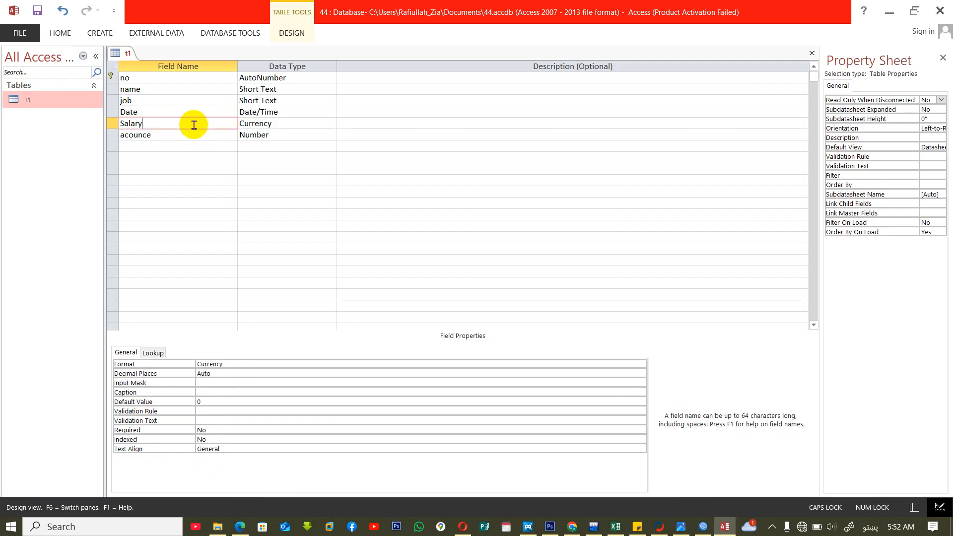
{"action": "left_click", "coordinate": [232, 392]}
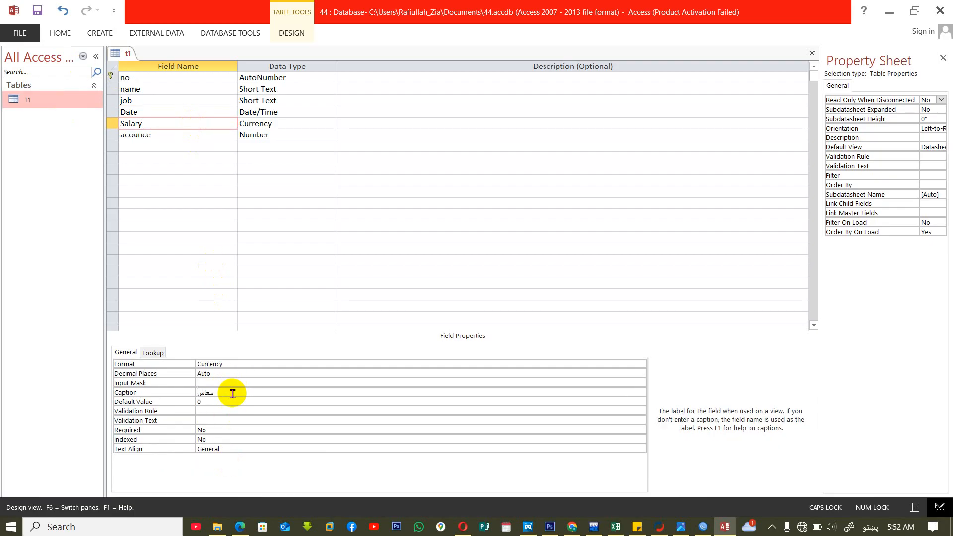
Set the acounce field's Caption to راجستر نمبر, then save the table design and reopen t1 in Datasheet View.
{"action": "left_click", "coordinate": [182, 134]}
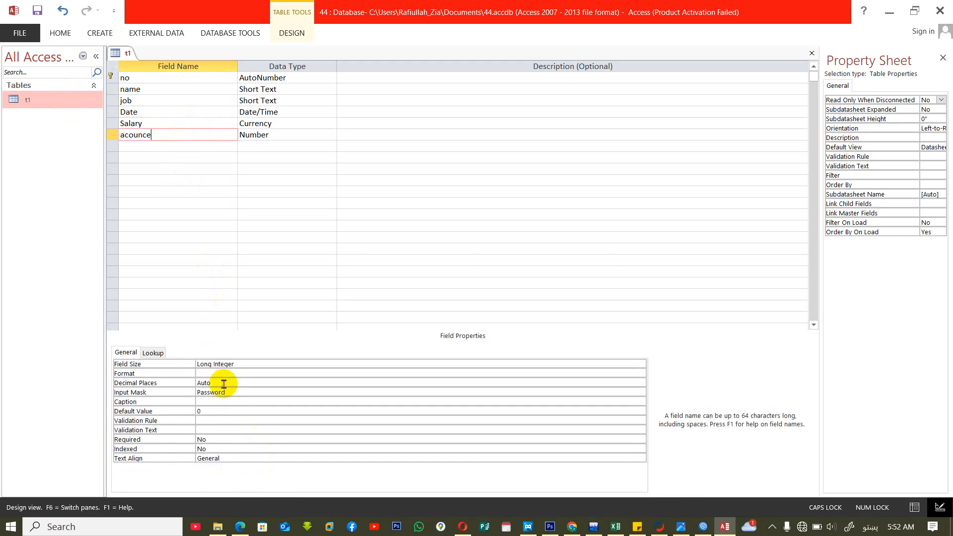
{"action": "left_click", "coordinate": [233, 402]}
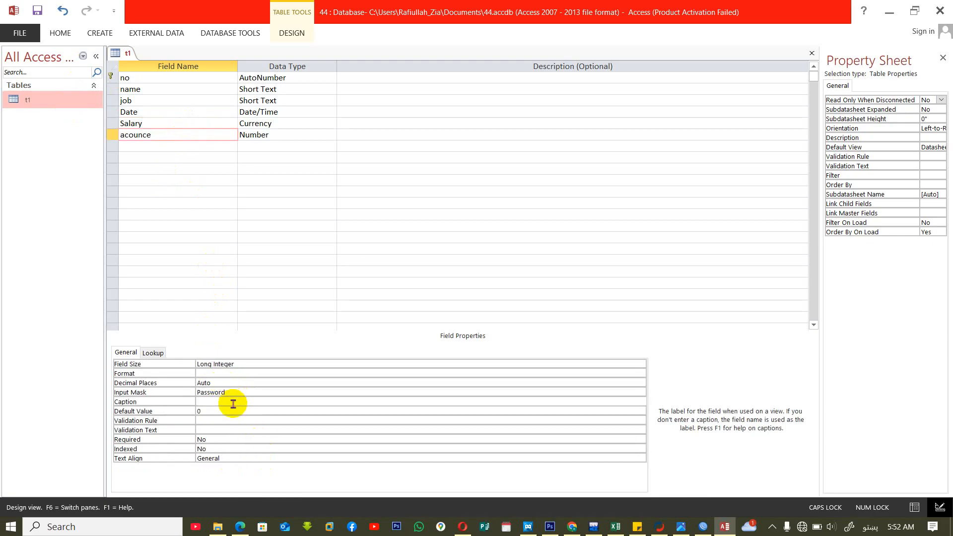
{"action": "type", "text": "راجستر نمر"}
{"action": "type", "text": "ر"}
{"action": "key", "text": "ctrl+w"}
{"action": "left_click", "coordinate": [434, 300]}
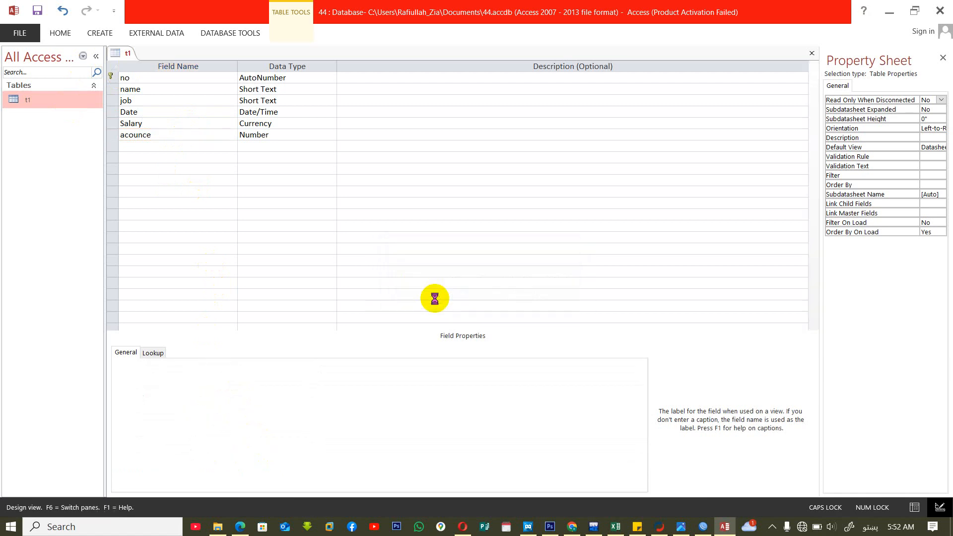
{"action": "double_click", "coordinate": [38, 98]}
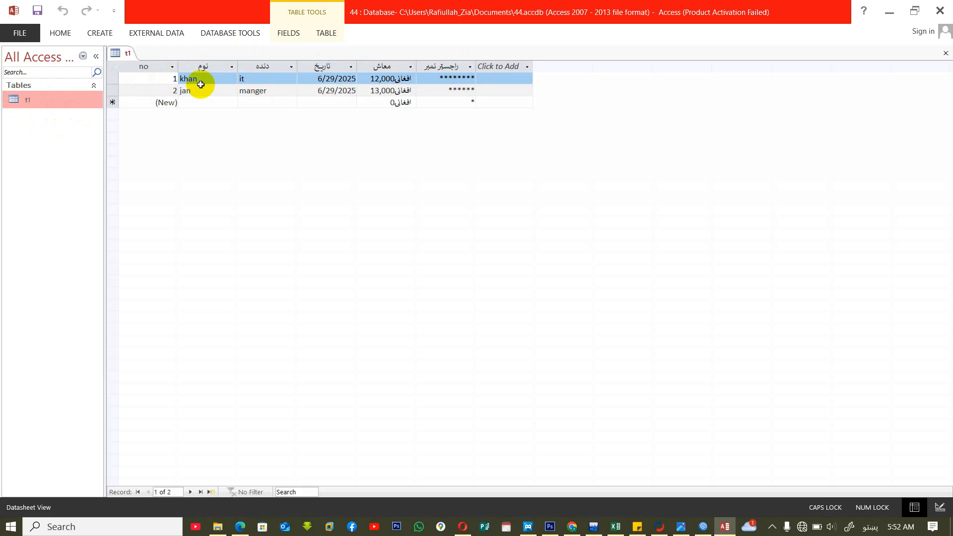
Return t1 to Design View and add a Short Text field named Provicne below acounce.
{"action": "right_click", "coordinate": [39, 102]}
{"action": "left_click", "coordinate": [68, 125]}
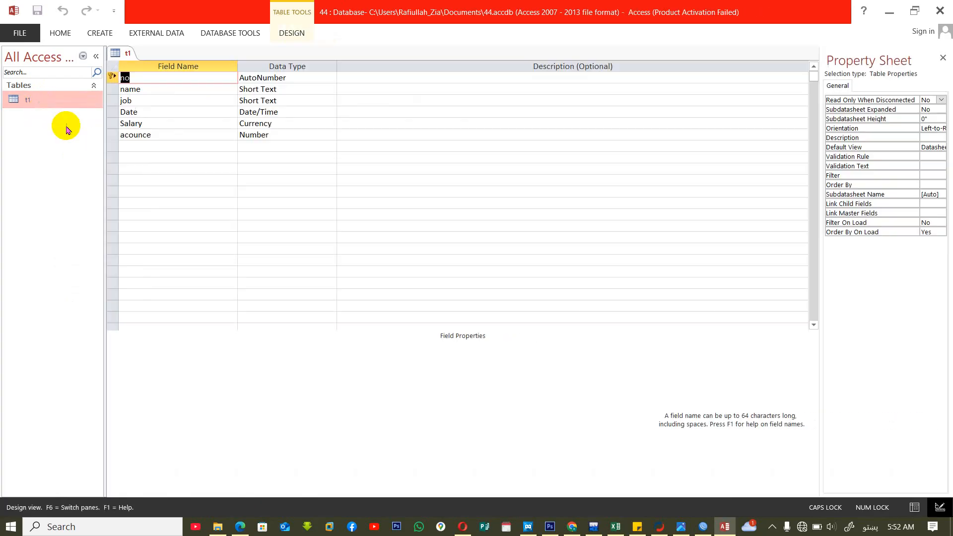
{"action": "left_click", "coordinate": [157, 93]}
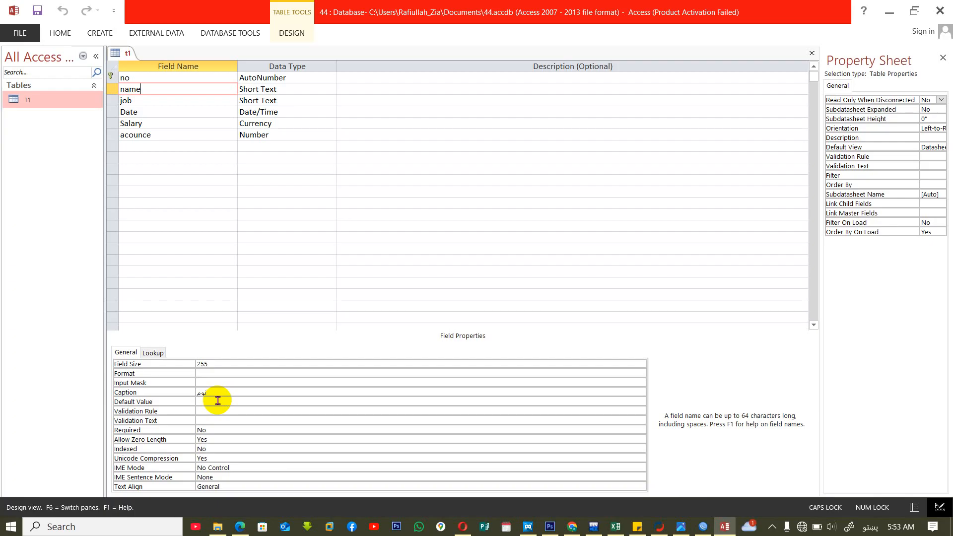
{"action": "left_click", "coordinate": [144, 146]}
{"action": "type", "text": "ح"}
{"action": "key", "text": "BackSpace"}
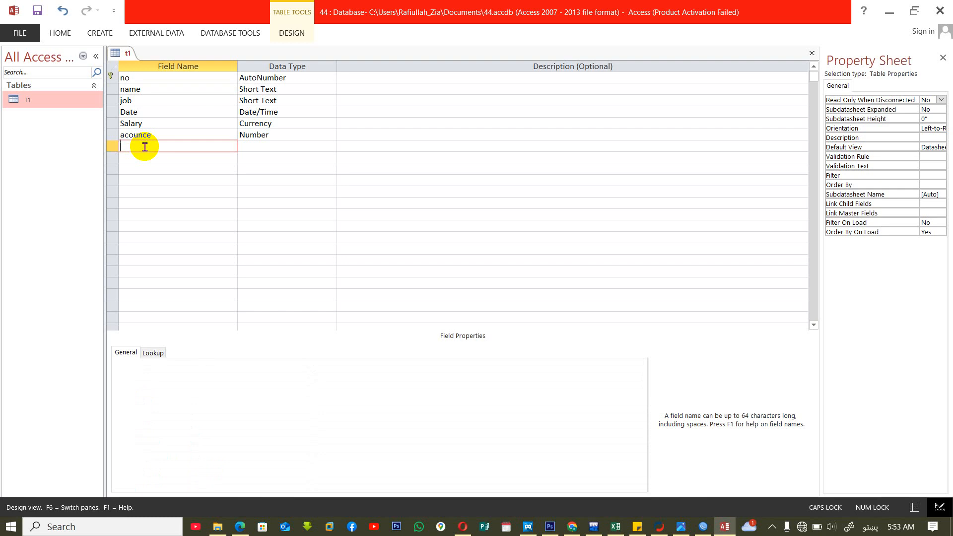
{"action": "key", "text": "alt+shift"}
{"action": "type", "text": "P"}
{"action": "key", "text": "Caps_Lock"}
{"action": "type", "text": "rovince"}
{"action": "key", "text": "Tab"}
{"action": "key", "text": "Tab"}
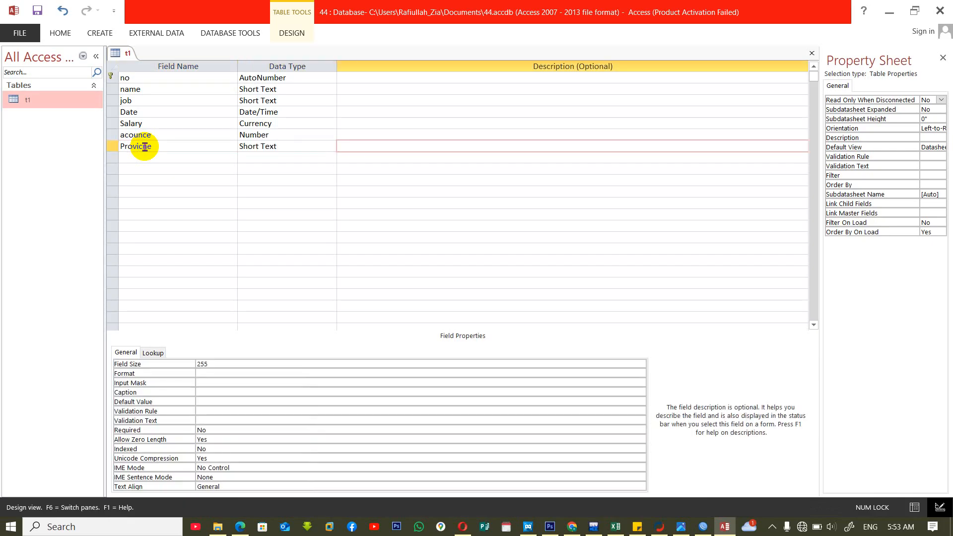
Set the Provicne field's Default Value to ارزگان, save the design and reopen the table's datasheet.
{"action": "left_click", "coordinate": [217, 402]}
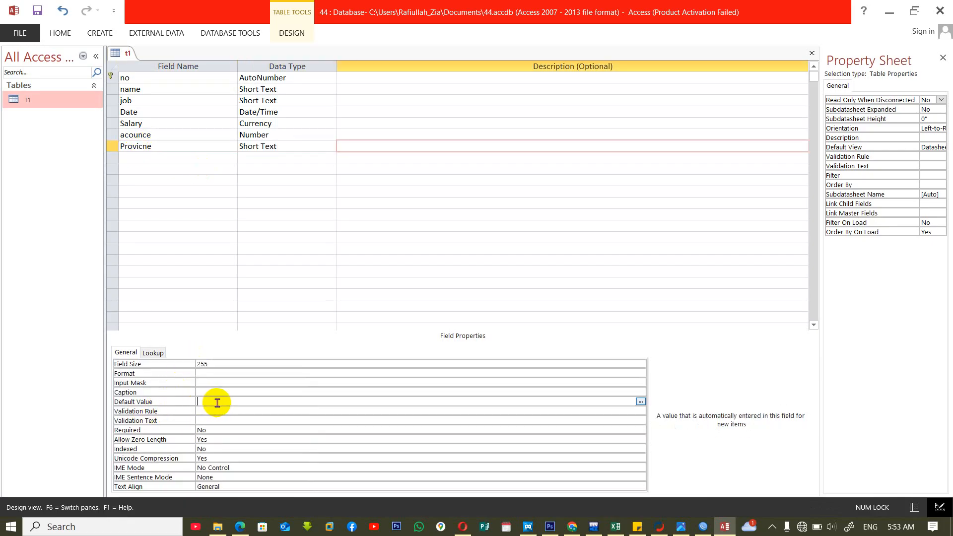
{"action": "key", "text": "alt+shift"}
{"action": "type", "text": "ارزگان"}
{"action": "left_click", "coordinate": [434, 298]}
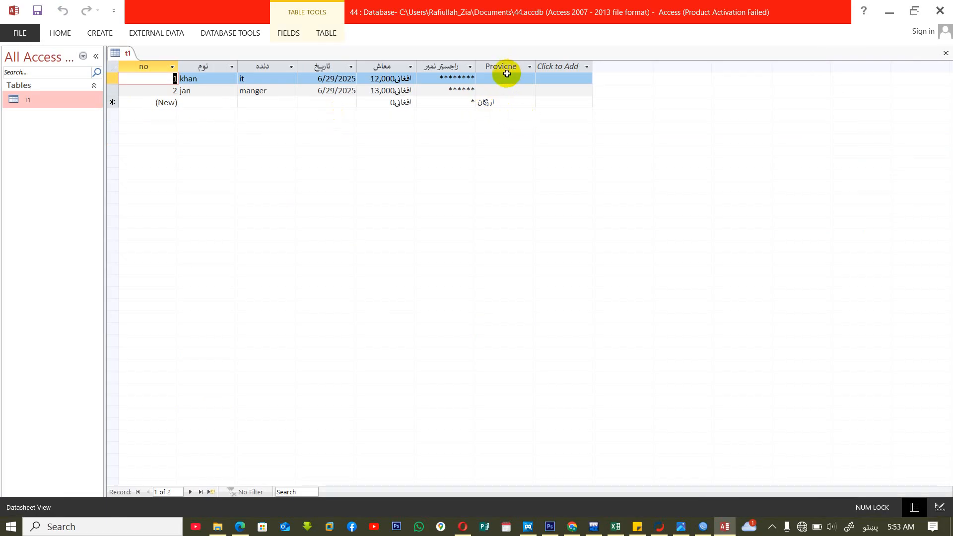
Start the third record with the person's name and the job نیت, leaving the date empty.
{"action": "left_click", "coordinate": [205, 102]}
{"action": "type", "text": "ین"}
{"action": "key", "text": "Tab"}
{"action": "type", "text": "نیت"}
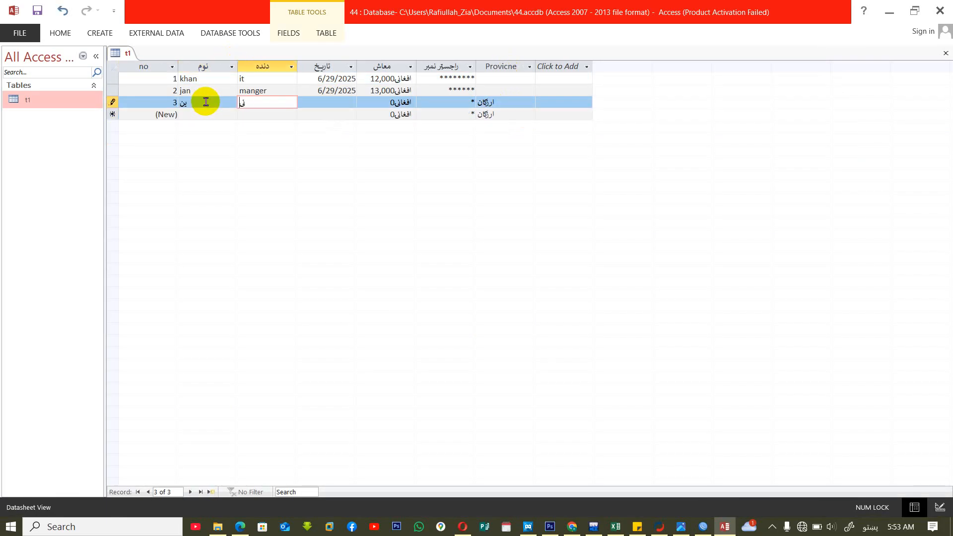
{"action": "key", "text": "Tab"}
{"action": "key", "text": "Tab"}
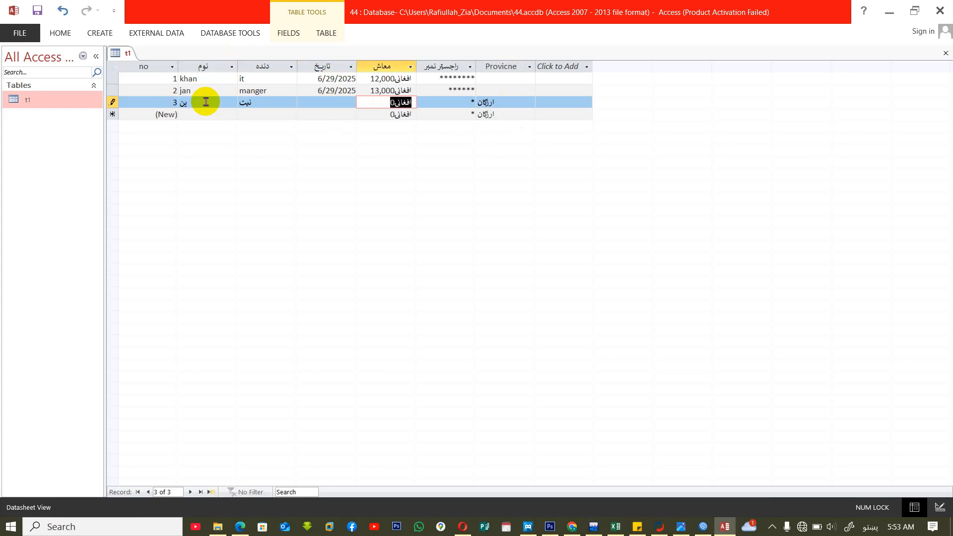
Try to enter ۷۷۷ as the third record's salary.
{"action": "type", "text": "۷۷۷"}
{"action": "key", "text": "Tab"}
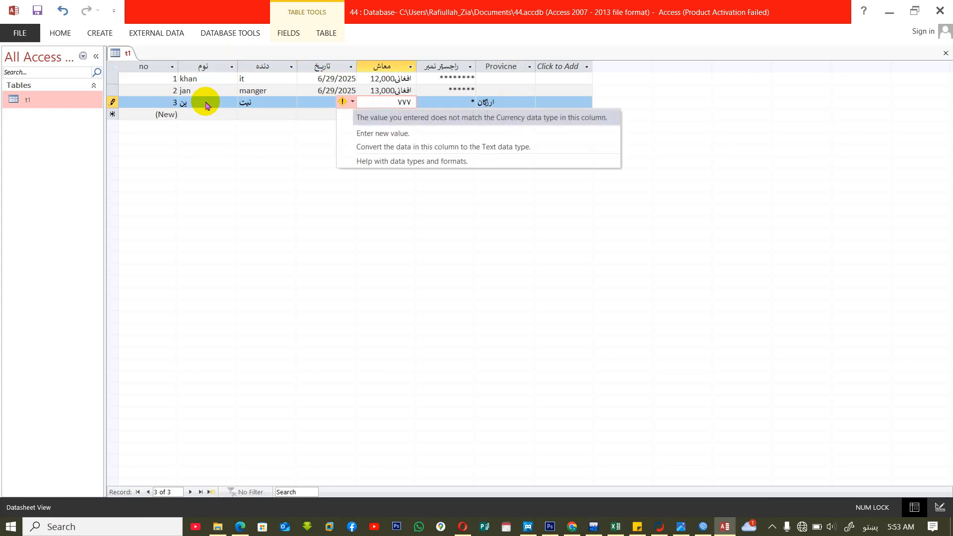
{"action": "key", "text": "Up"}
{"action": "key", "text": "alt+shift"}
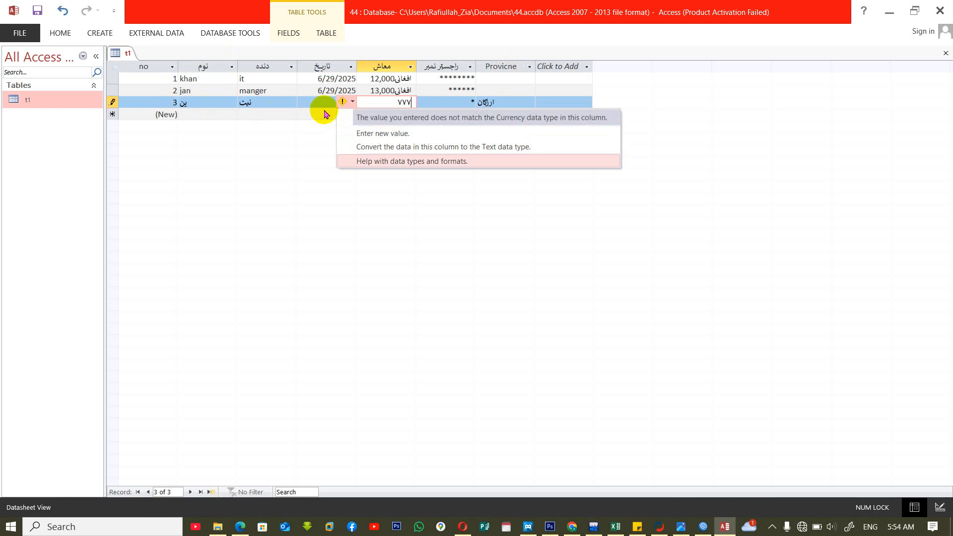
{"action": "left_click", "coordinate": [382, 134]}
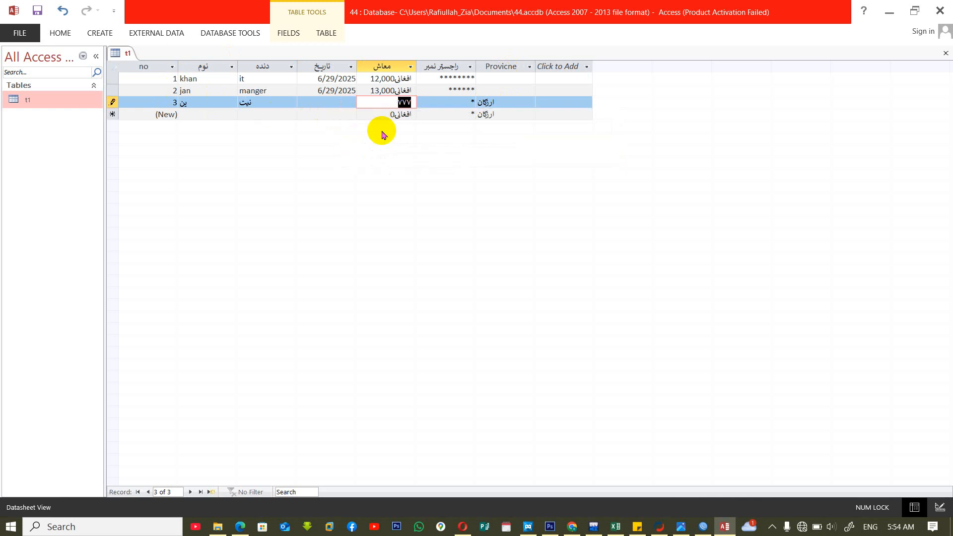
Set the third record's salary to 7779 and fill in its password-masked register number, keeping the default province.
{"action": "type", "text": "7779"}
{"action": "key", "text": "Tab"}
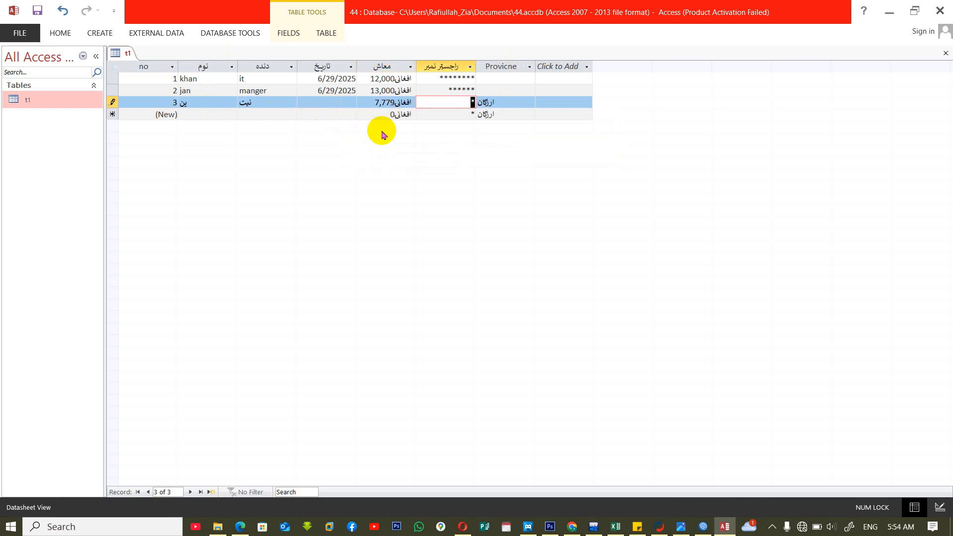
{"action": "type", "text": "*"}
{"action": "key", "text": "Tab"}
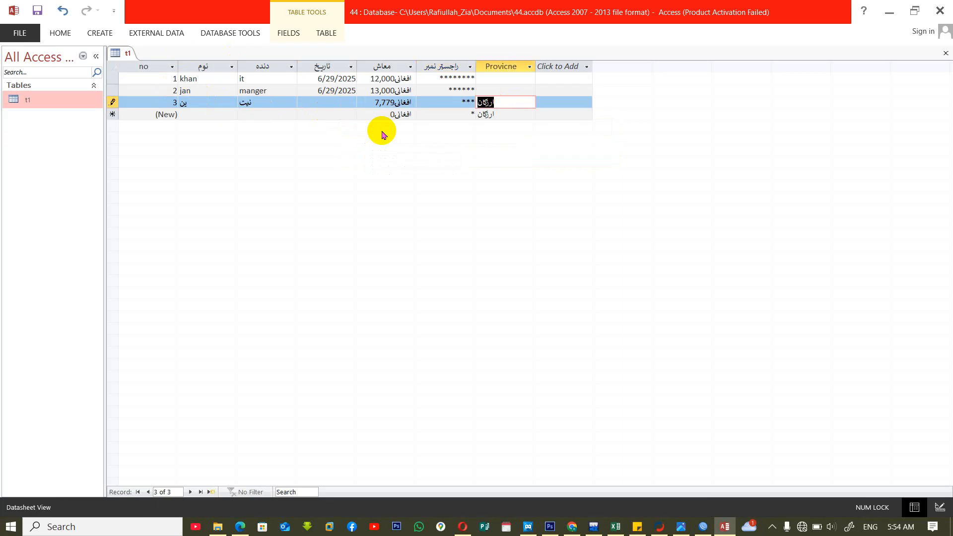
{"action": "key", "text": "Tab"}
{"action": "key", "text": "Tab"}
{"action": "key", "text": "Tab"}
{"action": "key", "text": "Tab"}
{"action": "key", "text": "Tab"}
{"action": "key", "text": "Tab"}
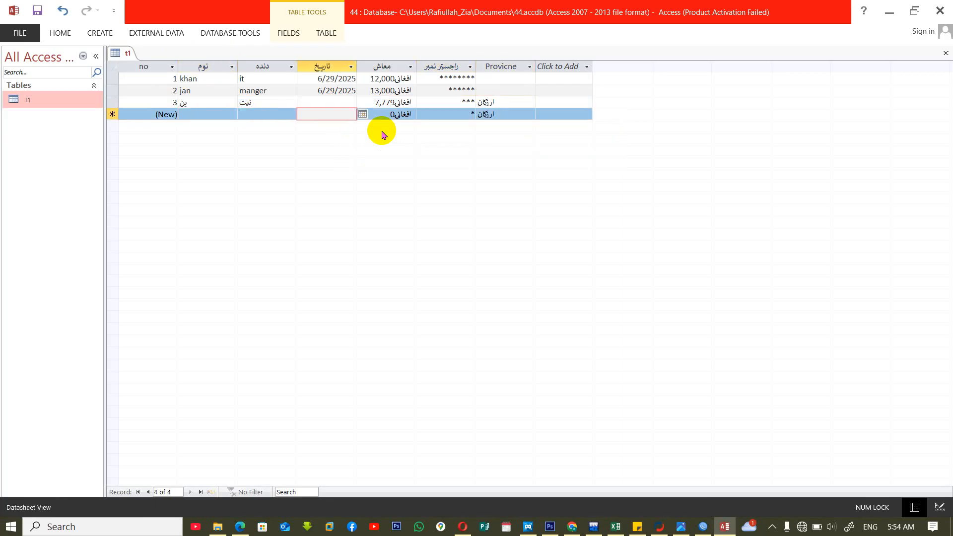
{"action": "key", "text": "Tab"}
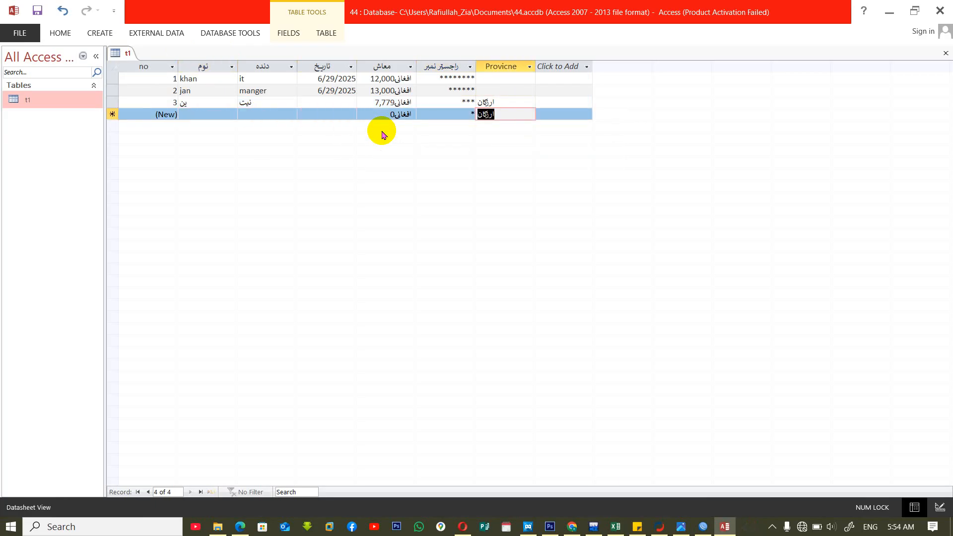
Add a fourth record with the date 6/29/2025, the salary 887 and a password-masked register number, leaving name and job empty.
{"action": "left_click", "coordinate": [304, 113]}
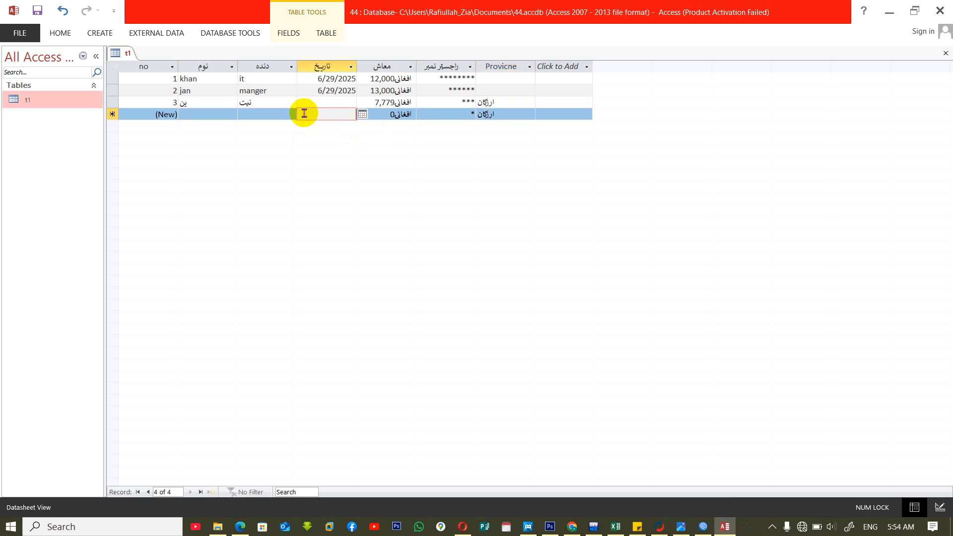
{"action": "key", "text": "ctrl+semicolon"}
{"action": "key", "text": "Tab"}
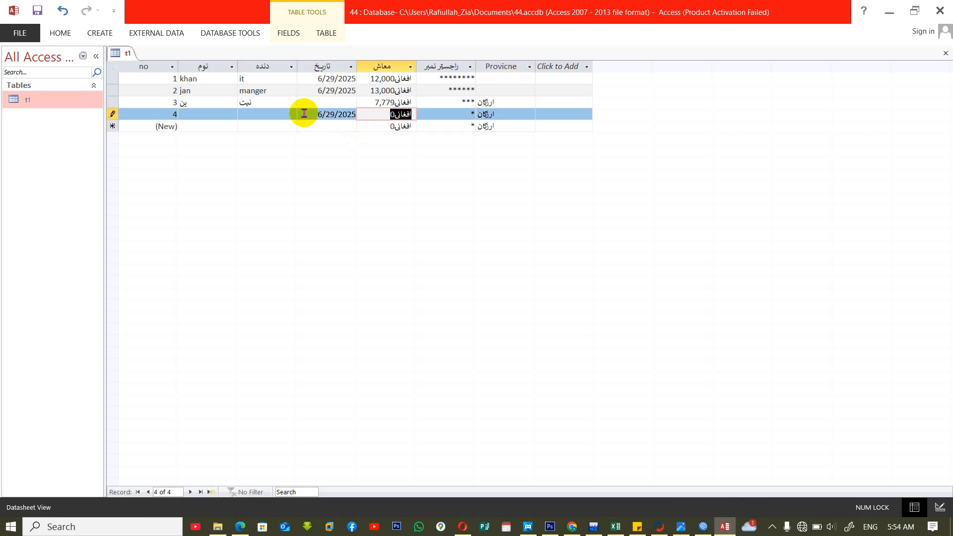
{"action": "type", "text": "887"}
{"action": "key", "text": "Tab"}
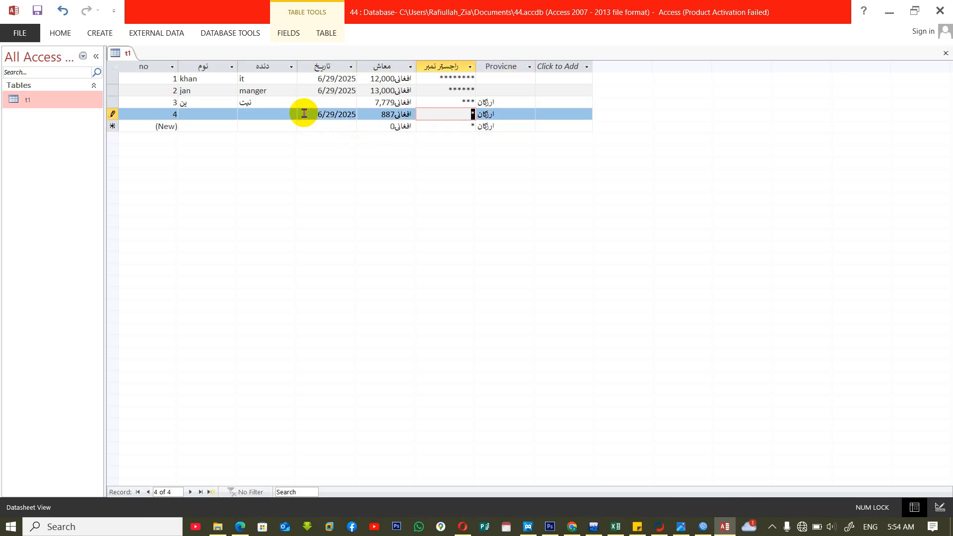
{"action": "type", "text": "****"}
{"action": "key", "text": "Tab"}
{"action": "key", "text": "Tab"}
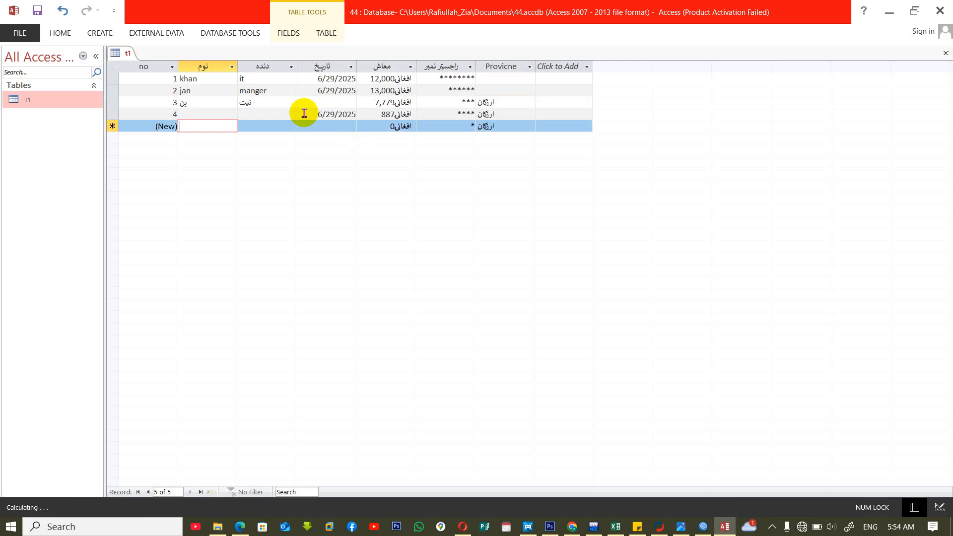
Add a fifth record with only the placeholder text sdkl in the name field.
{"action": "type", "text": "sdkl"}
{"action": "key", "text": "Tab"}
{"action": "key", "text": "Tab"}
{"action": "key", "text": "Tab"}
{"action": "key", "text": "Tab"}
{"action": "key", "text": "Down"}
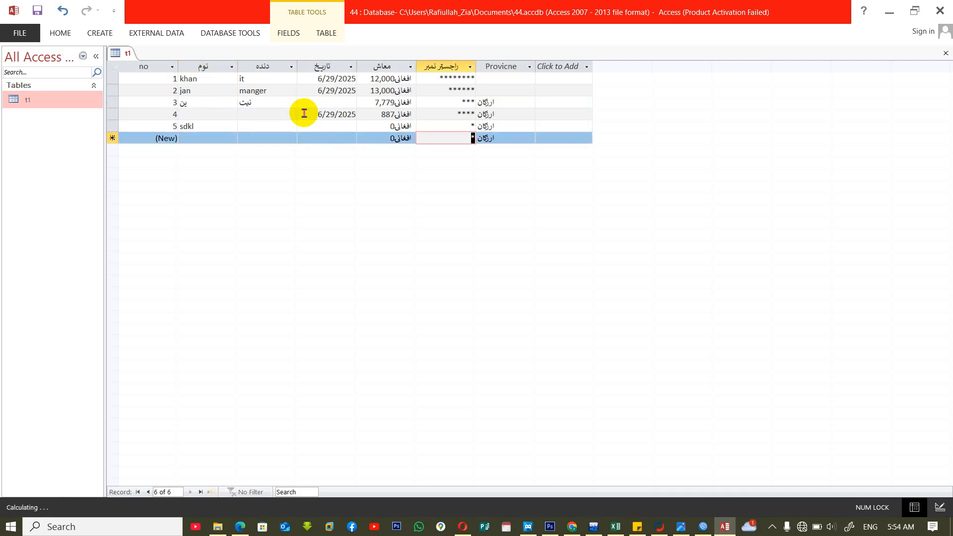
Add a sixth record containing only a password-masked register number, keeping the default salary and province.
{"action": "type", "text": "**"}
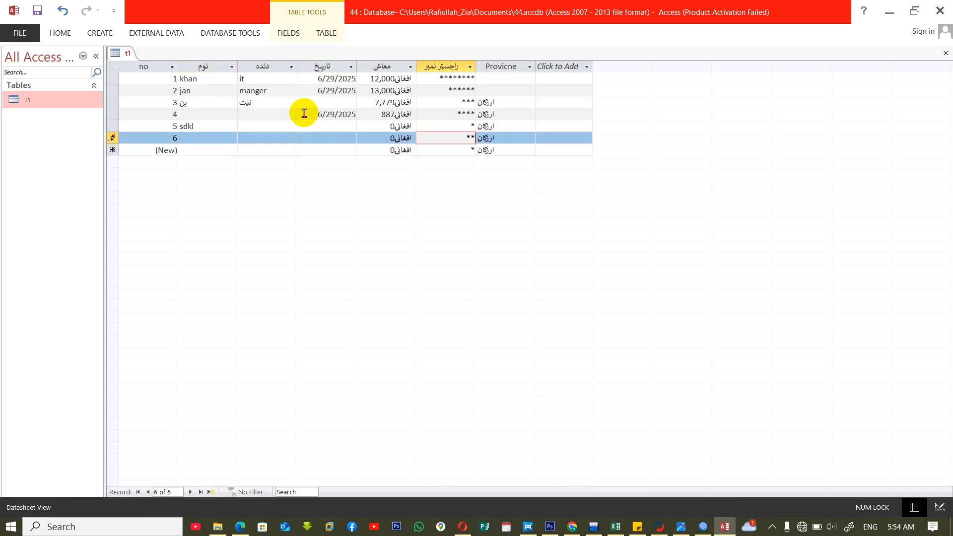
{"action": "key", "text": "Tab"}
{"action": "key", "text": "Tab"}
{"action": "key", "text": "Tab"}
{"action": "key", "text": "Tab"}
{"action": "key", "text": "Tab"}
{"action": "key", "text": "Tab"}
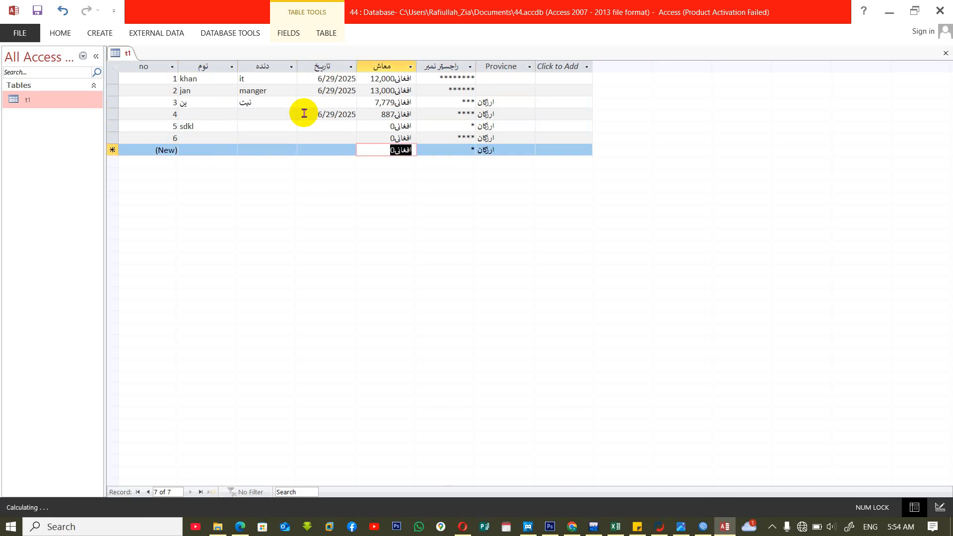
Add a seventh record with a password-masked register number and the province قنداهار in place of the default.
{"action": "type", "text": "*"}
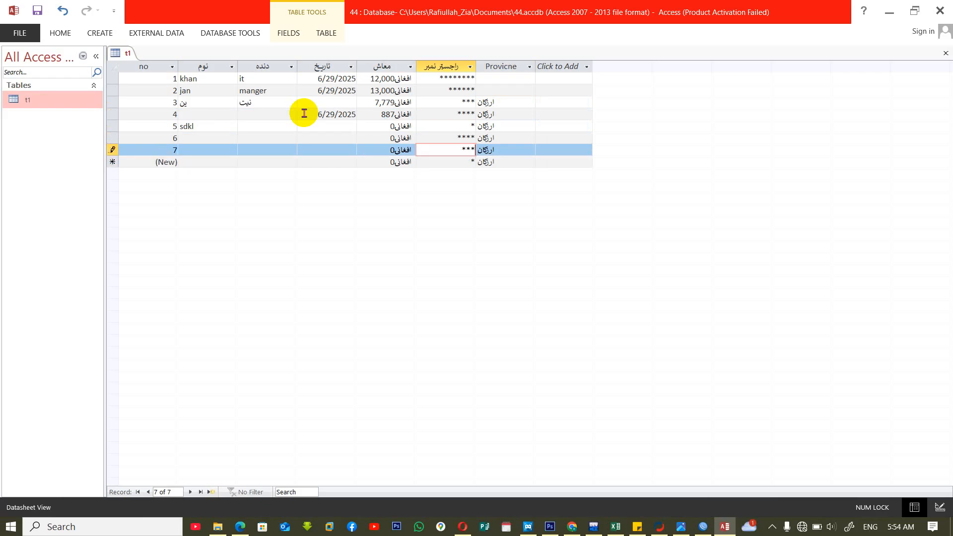
{"action": "key", "text": "Tab"}
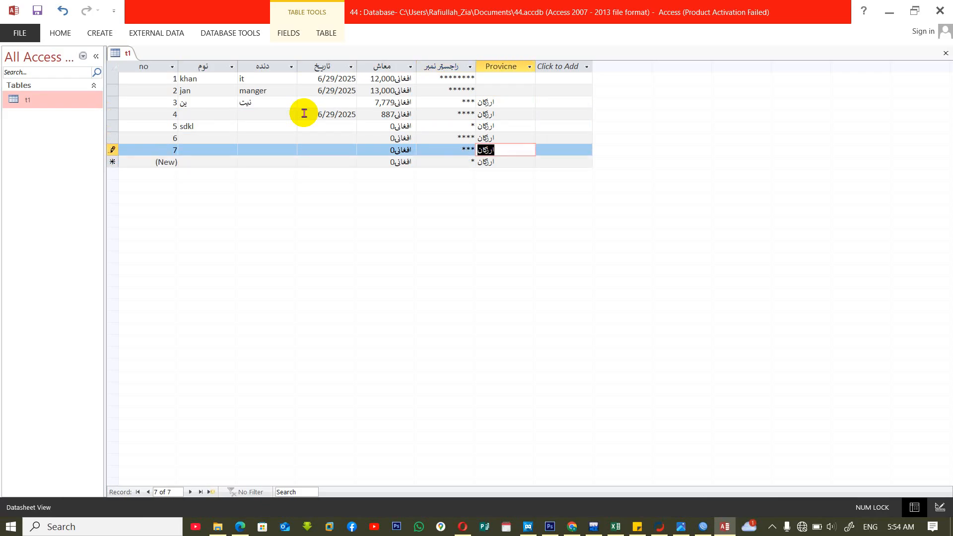
{"action": "key", "text": "alt+shift"}
{"action": "type", "text": "قنداهار"}
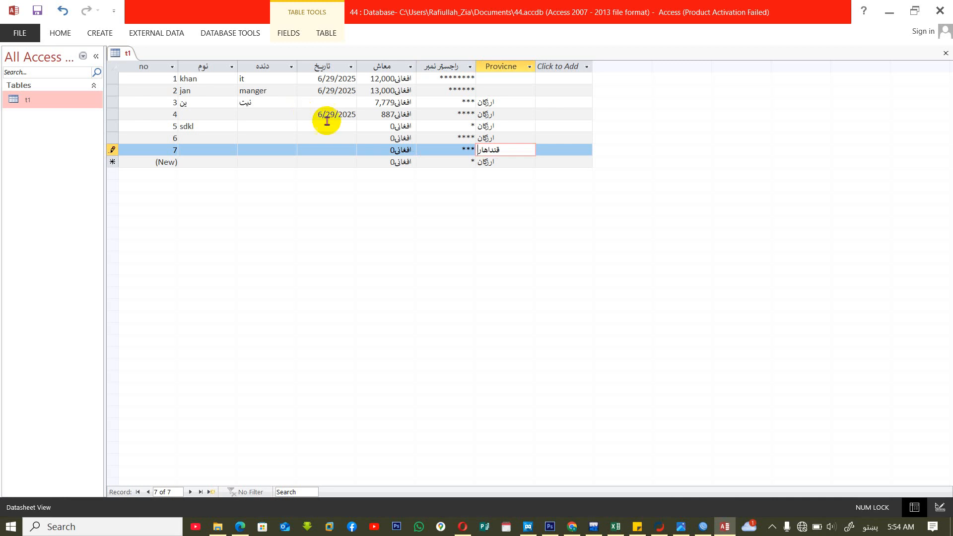
{"action": "key", "text": "Tab"}
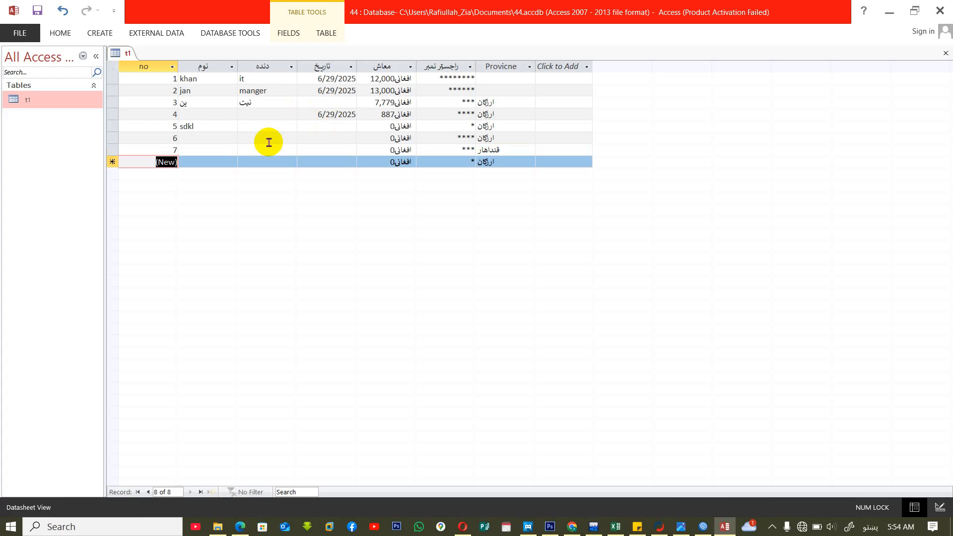
Return t1 to Design View and add a Short Text field named religion below Provicne.
{"action": "right_click", "coordinate": [128, 56]}
{"action": "left_click", "coordinate": [157, 106]}
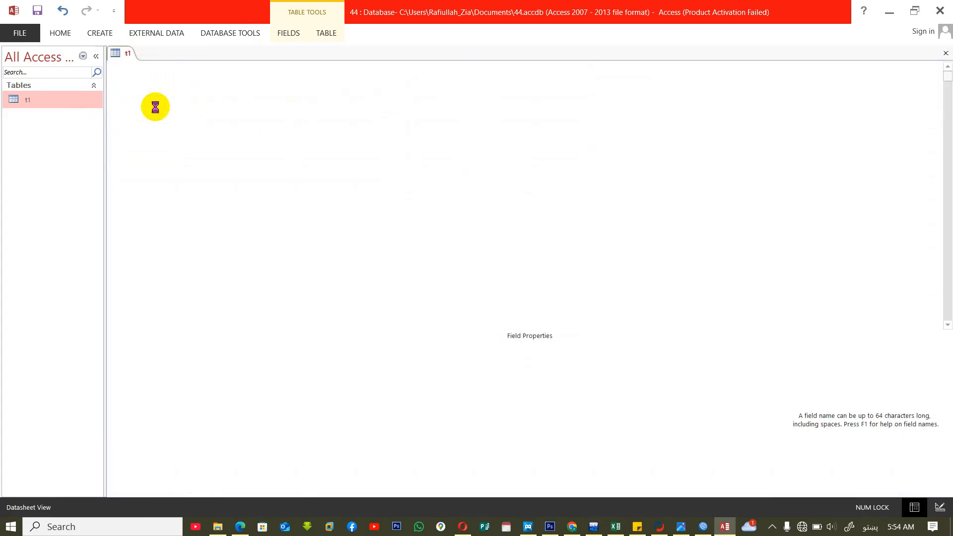
{"action": "left_click", "coordinate": [149, 161]}
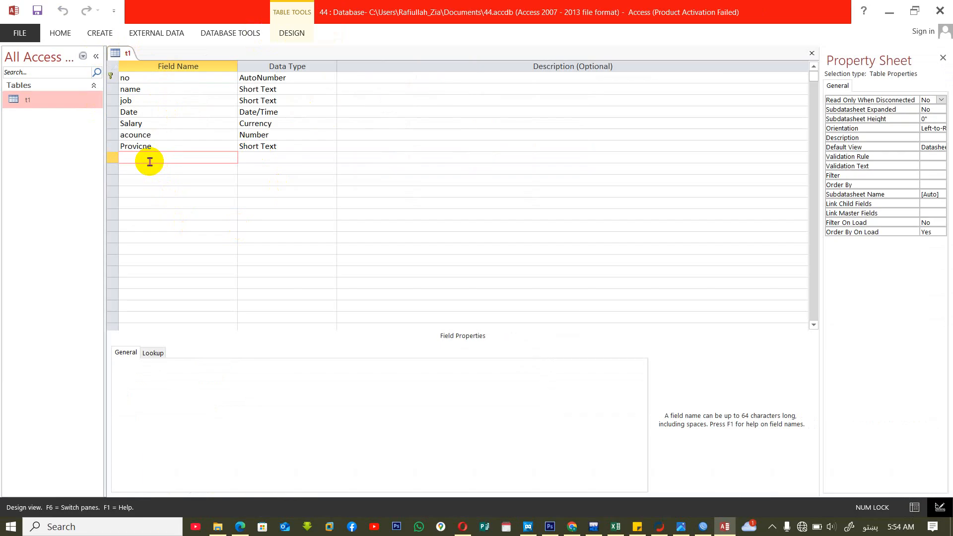
{"action": "type", "text": "قث"}
{"action": "key", "text": "BackSpace"}
{"action": "key", "text": "BackSpace"}
{"action": "key", "text": "alt+shift"}
{"action": "type", "text": "religion"}
{"action": "key", "text": "Tab"}
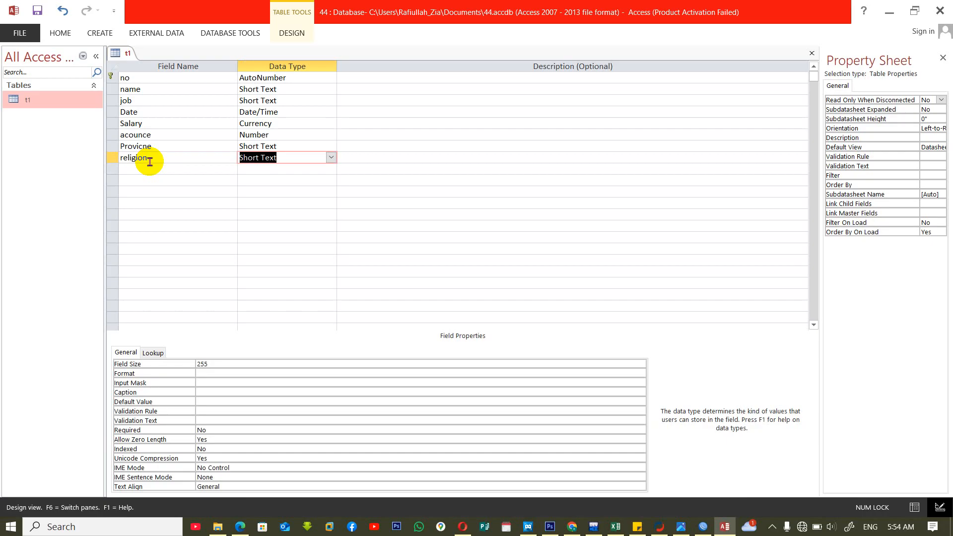
{"action": "key", "text": "Tab"}
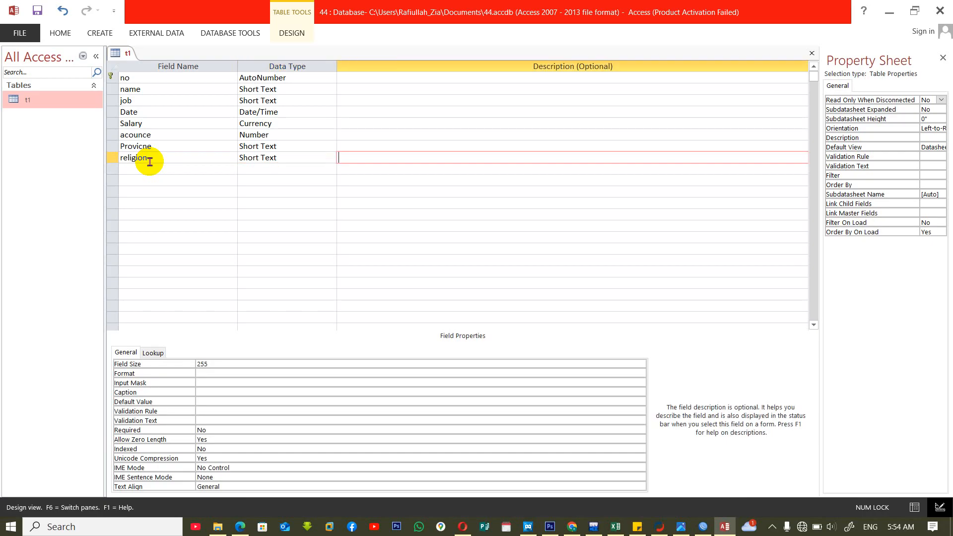
Set the religion field's Default Value to اسلام.
{"action": "left_click", "coordinate": [239, 401]}
{"action": "type", "text": "hsg"}
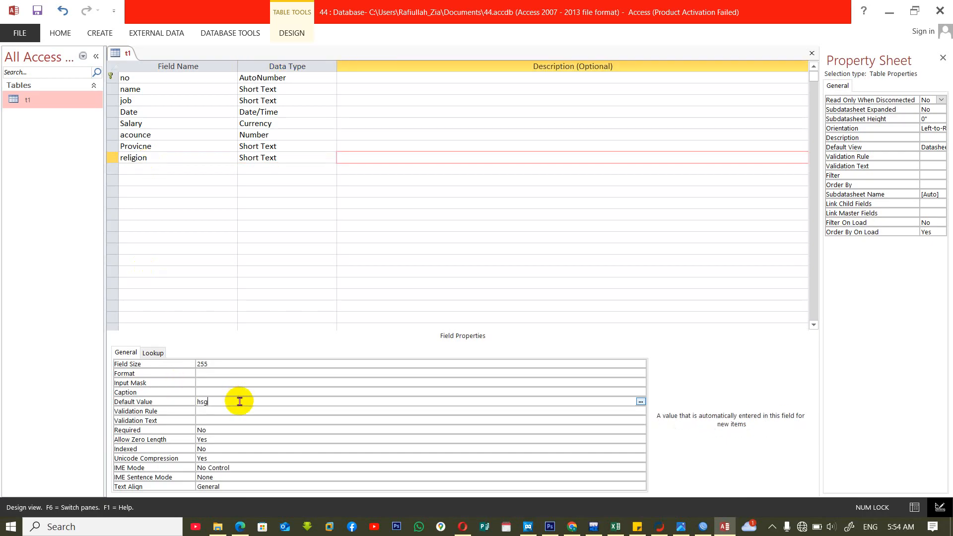
{"action": "key", "text": "BackSpace"}
{"action": "key", "text": "BackSpace"}
{"action": "key", "text": "alt+shift"}
{"action": "type", "text": "اسل"}
{"action": "key", "text": "BackSpace"}
{"action": "key", "text": "BackSpace"}
{"action": "key", "text": "BackSpace"}
{"action": "key", "text": "BackSpace"}
{"action": "type", "text": "اسلان"}
{"action": "key", "text": "BackSpace"}
{"action": "type", "text": "م"}
{"action": "key", "text": "Return"}
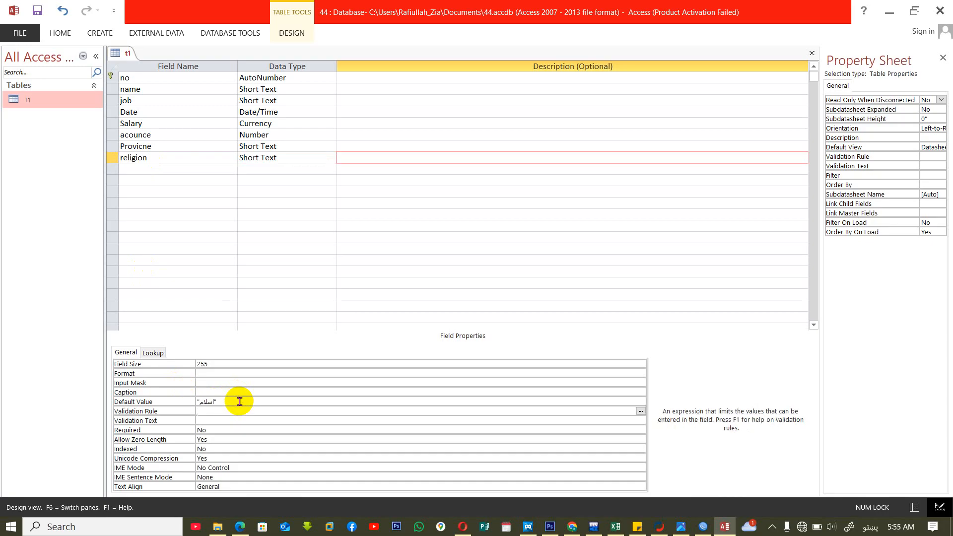
Close t1 with its design changes saved and reopen it in Datasheet View.
{"action": "key", "text": "ctrl+w"}
{"action": "left_click", "coordinate": [434, 298]}
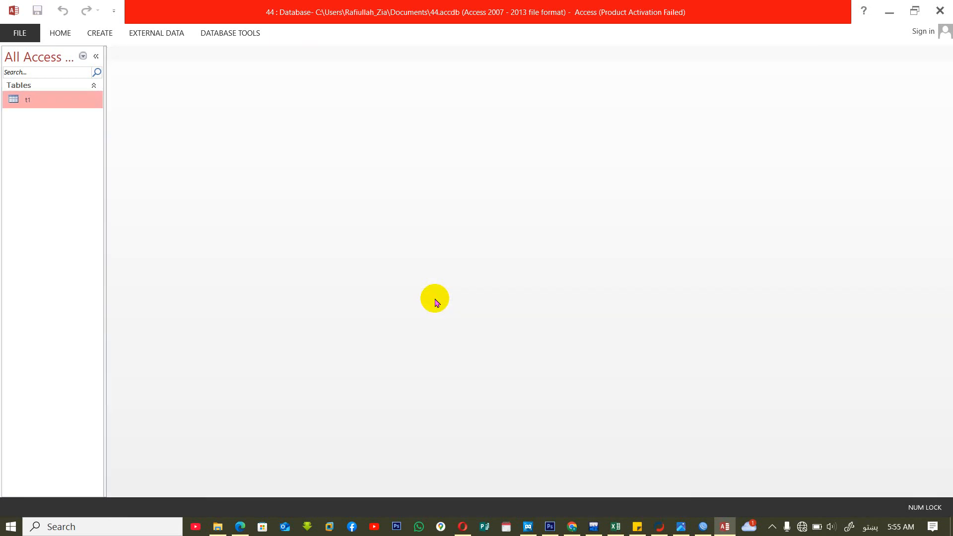
{"action": "double_click", "coordinate": [61, 100]}
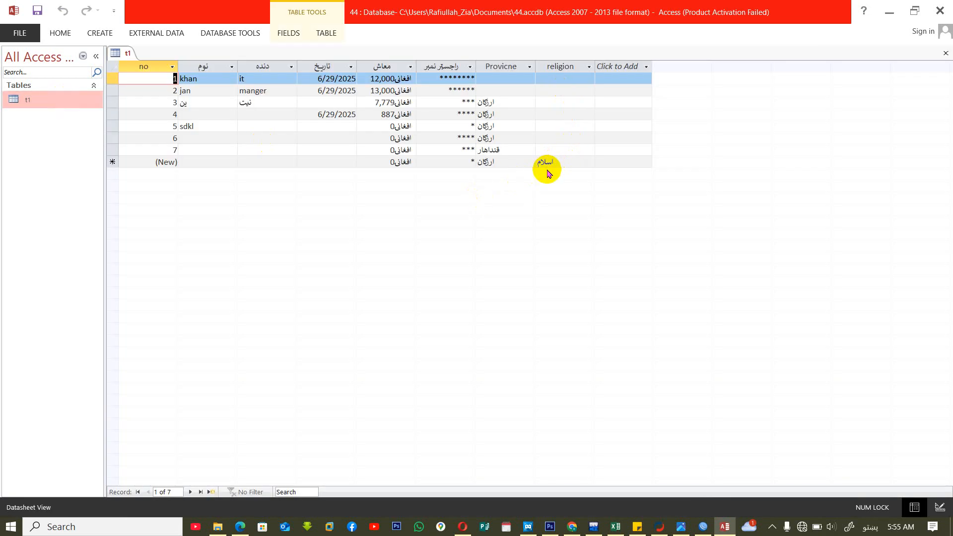
Add an eighth record with the placeholder text بین in the name field, keeping the default province and religion.
{"action": "left_click", "coordinate": [223, 162]}
{"action": "type", "text": "بین"}
{"action": "key", "text": "Tab"}
{"action": "key", "text": "Tab"}
{"action": "key", "text": "Tab"}
{"action": "key", "text": "Tab"}
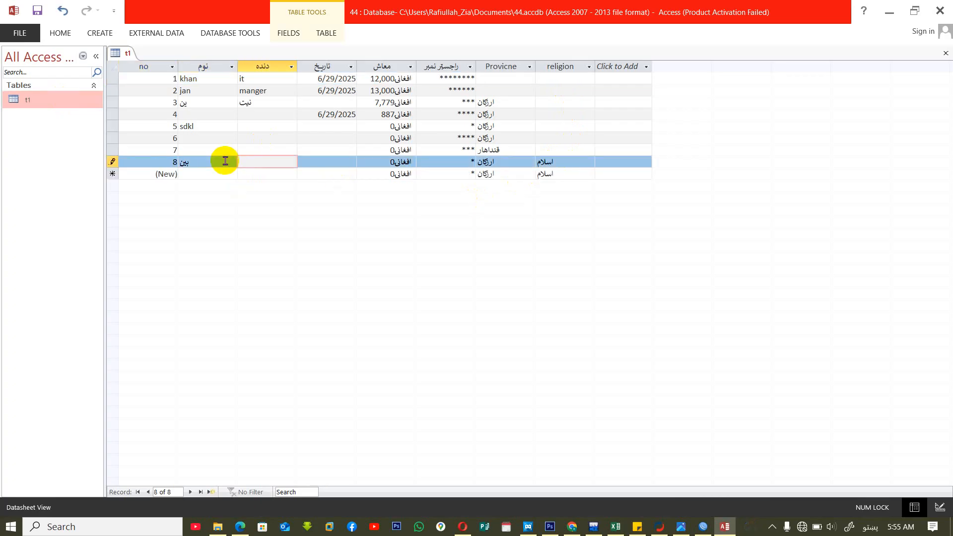
{"action": "key", "text": "Down"}
Add a ninth record by entering ارزگان as its province, leaving its name, job and date empty.
{"action": "key", "text": "Tab"}
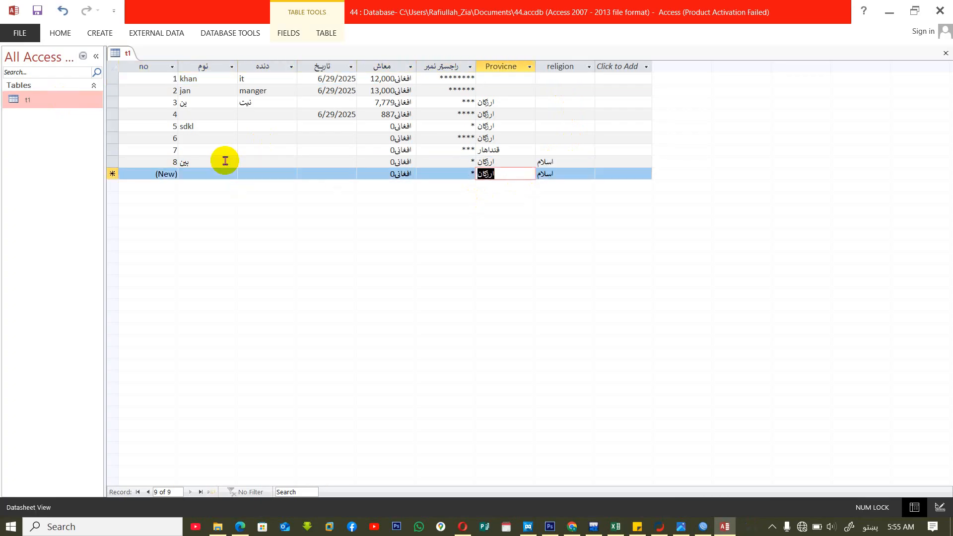
{"action": "type", "text": "ار"}
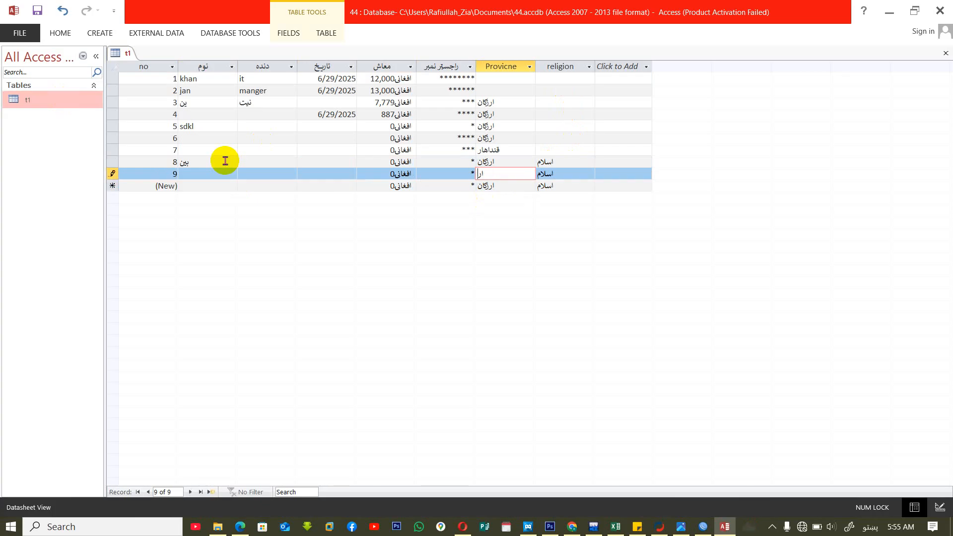
{"action": "type", "text": "زگان"}
{"action": "key", "text": "Tab"}
{"action": "key", "text": "Tab"}
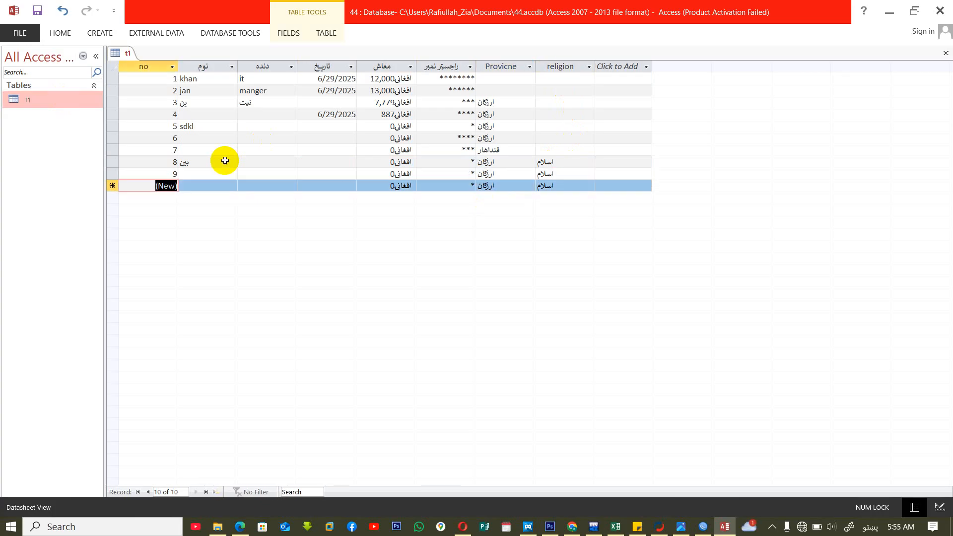
Replace the ninth record's religion with هندو and close the t1 table.
{"action": "left_click", "coordinate": [567, 171]}
{"action": "key", "text": "BackSpace"}
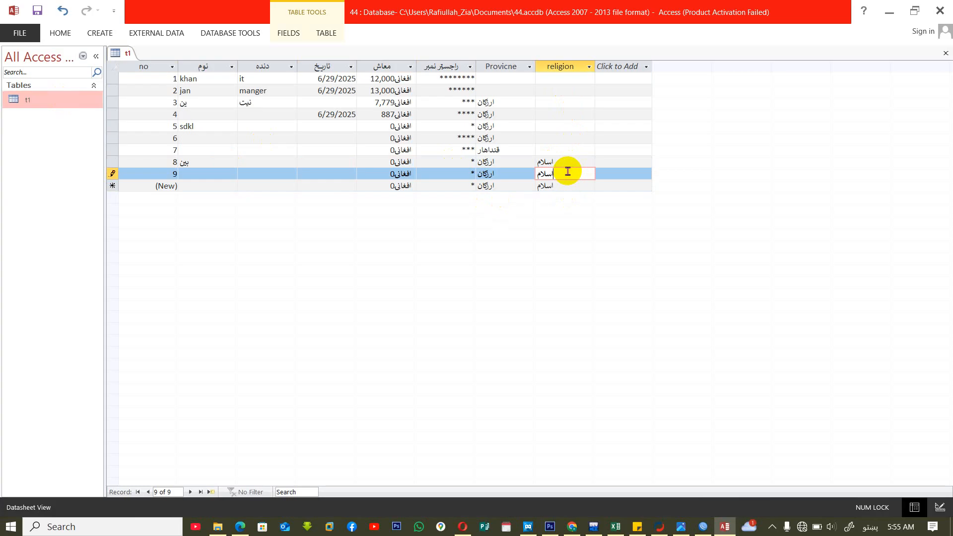
{"action": "key", "text": "ctrl+a"}
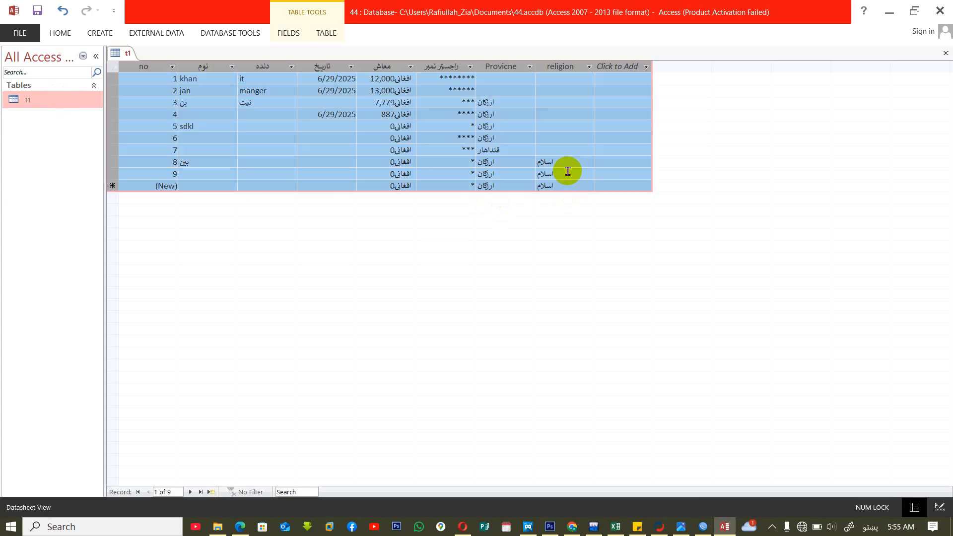
{"action": "left_click", "coordinate": [538, 177]}
{"action": "double_click", "coordinate": [560, 173]}
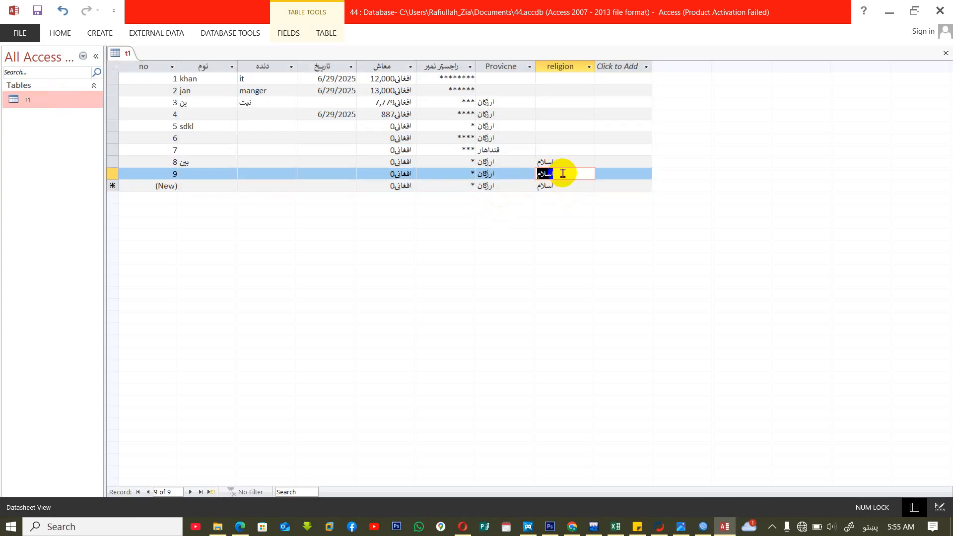
{"action": "type", "text": "هدلن"}
{"action": "key", "text": "BackSpace"}
{"action": "key", "text": "BackSpace"}
{"action": "key", "text": "BackSpace"}
{"action": "type", "text": "ندو"}
{"action": "key", "text": "Return"}
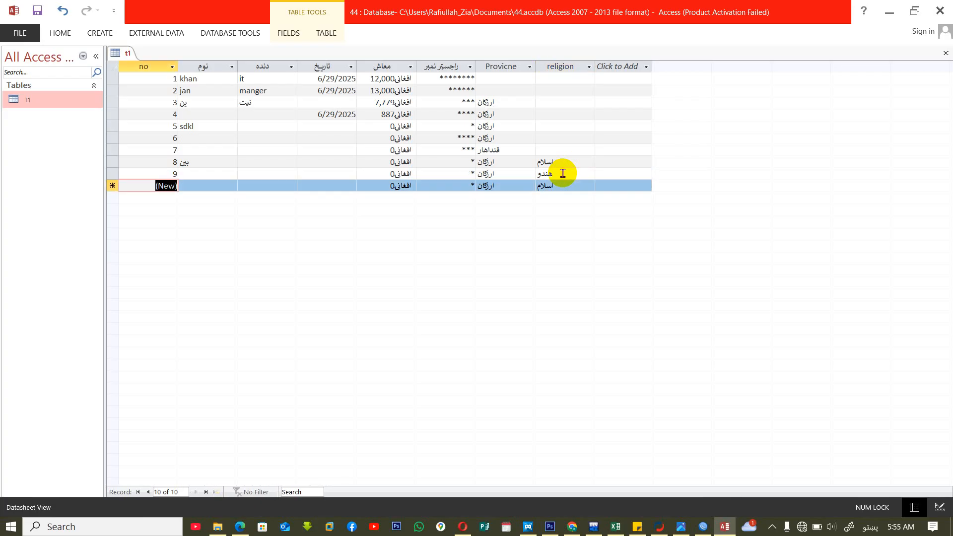
{"action": "key", "text": "ctrl+w"}
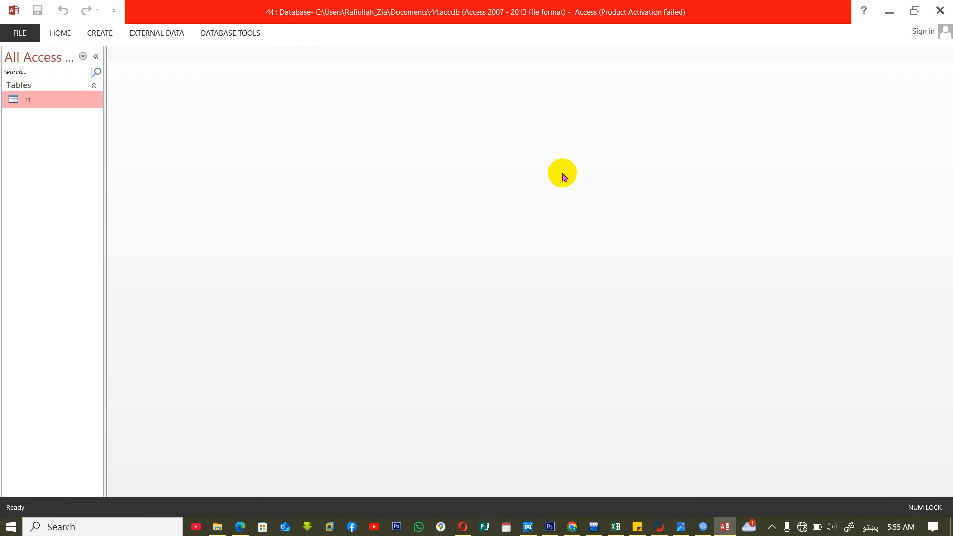
Open the design of table t1 and set the job field's validation rule to <>"IT".
{"action": "right_click", "coordinate": [51, 99]}
{"action": "left_click", "coordinate": [100, 121]}
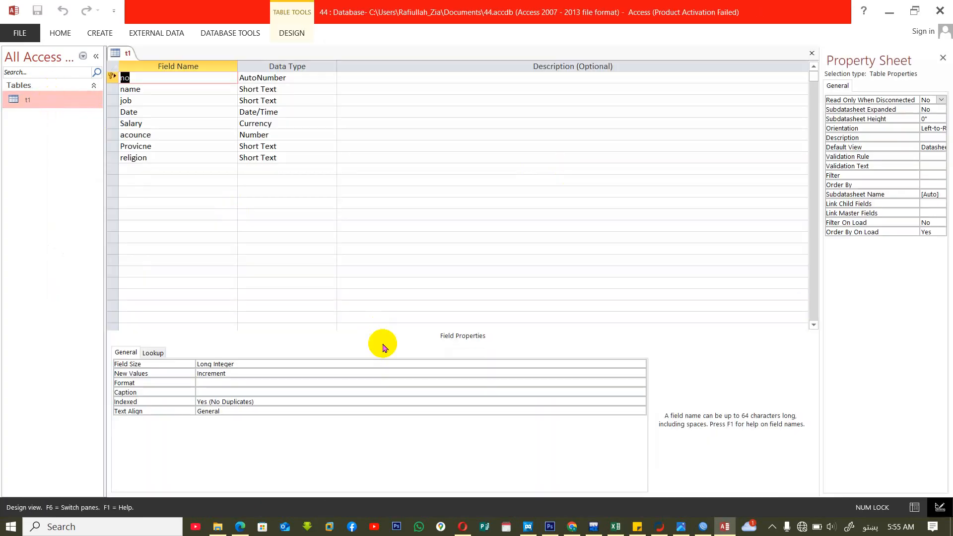
{"action": "left_click", "coordinate": [173, 89]}
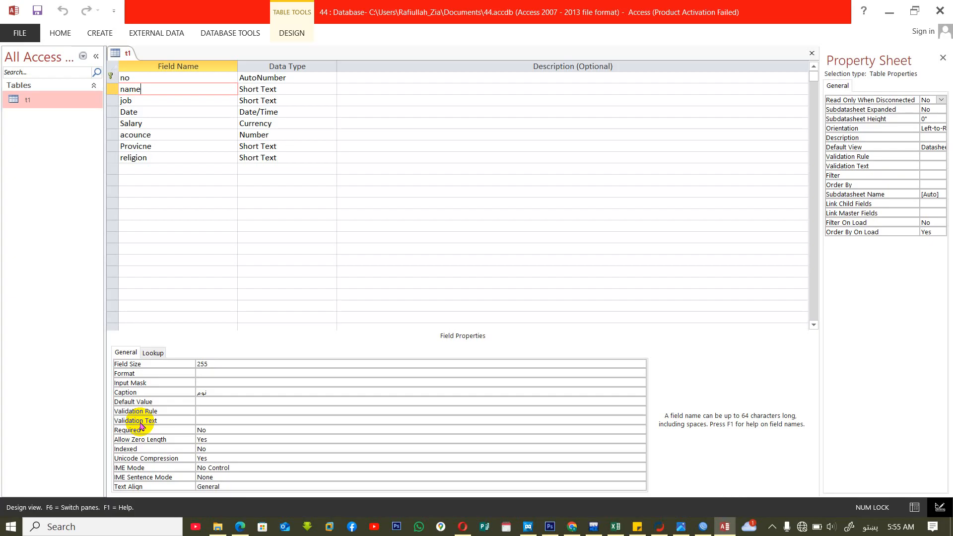
{"action": "left_click", "coordinate": [312, 99]}
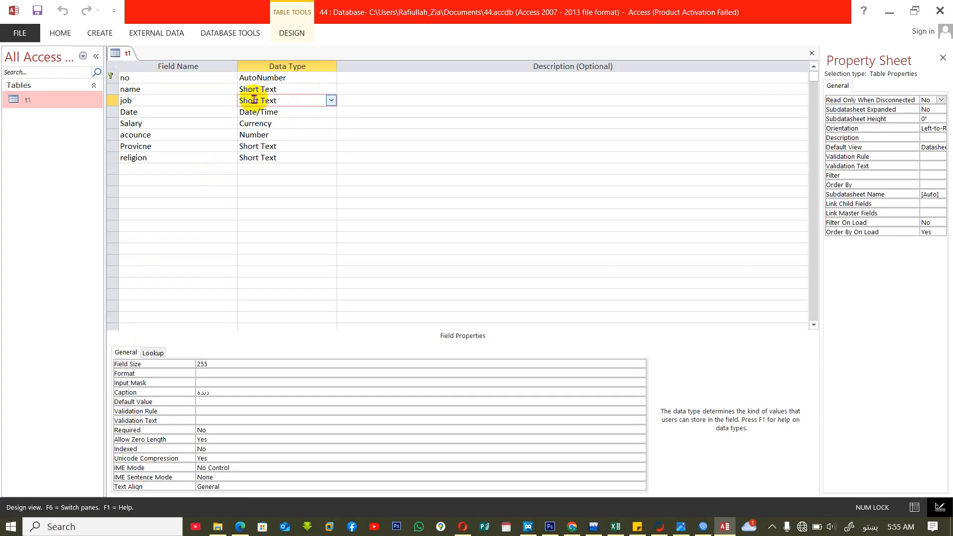
{"action": "left_click", "coordinate": [224, 96]}
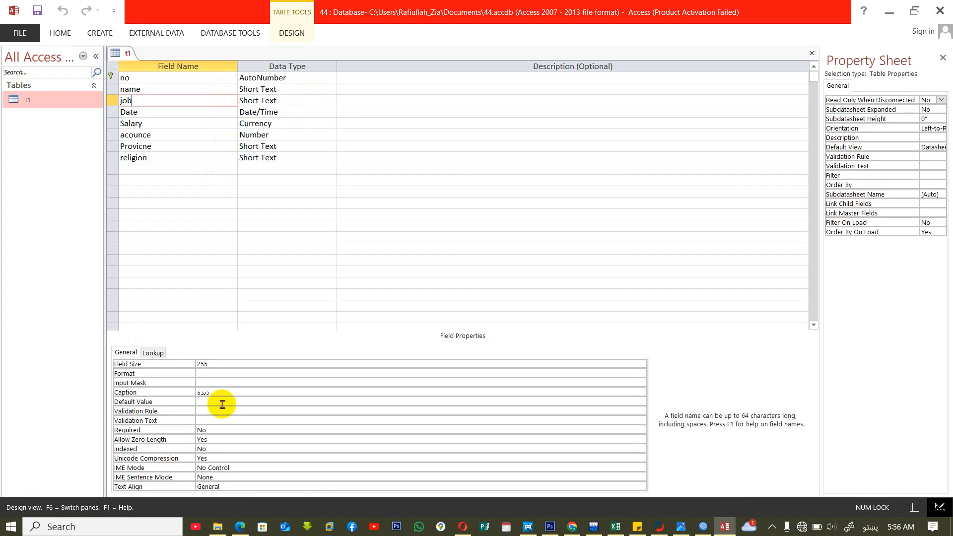
{"action": "left_click", "coordinate": [236, 411]}
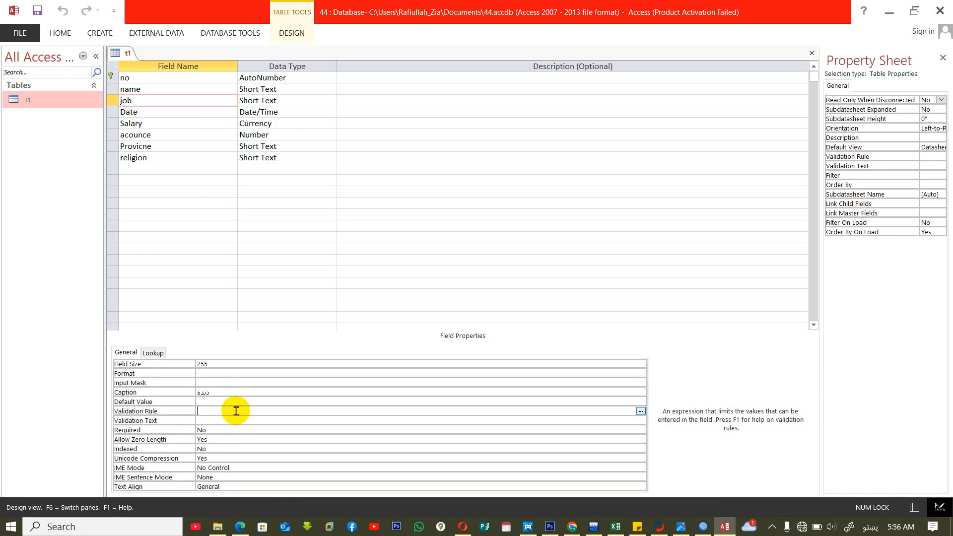
{"action": "type", "text": "."}
{"action": "key", "text": "BackSpace"}
{"action": "key", "text": "alt+shift"}
{"action": "type", "text": "<>IT"}
{"action": "key", "text": "Return"}
Close t1 with its design changes saved, keeping the new validation rule despite existing data, and reopen it in Datasheet View.
{"action": "key", "text": "ctrl+w"}
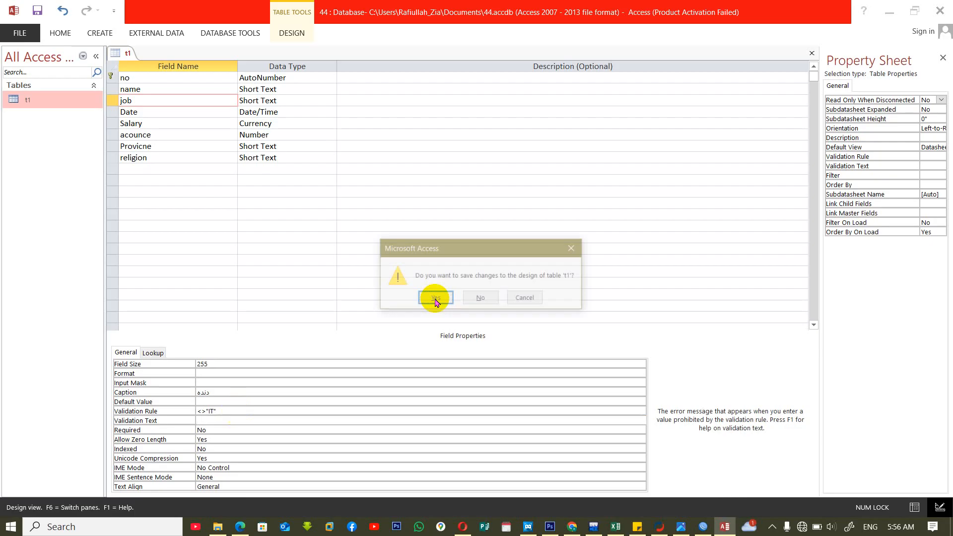
{"action": "left_click", "coordinate": [435, 298]}
{"action": "left_click", "coordinate": [435, 310]}
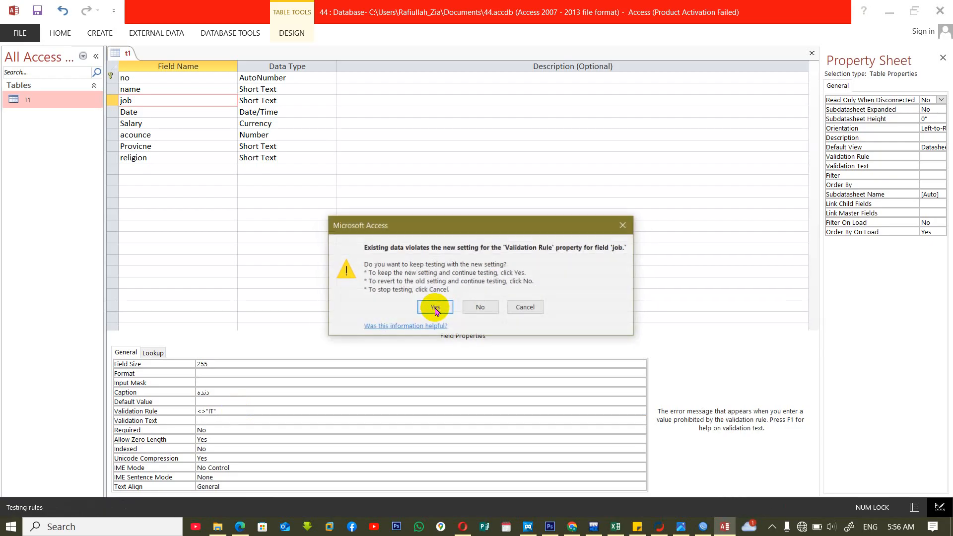
{"action": "left_click", "coordinate": [437, 317]}
{"action": "double_click", "coordinate": [50, 99]}
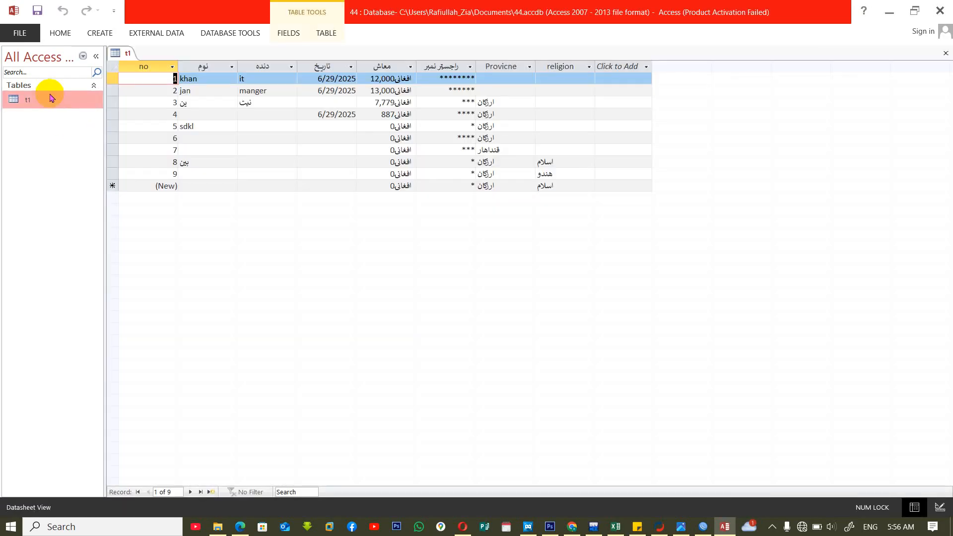
Add a tenth record with name kdj, job kd, date 6/29/2025, salary 8 and a masked account number, keeping the default province and religion.
{"action": "left_click", "coordinate": [206, 184]}
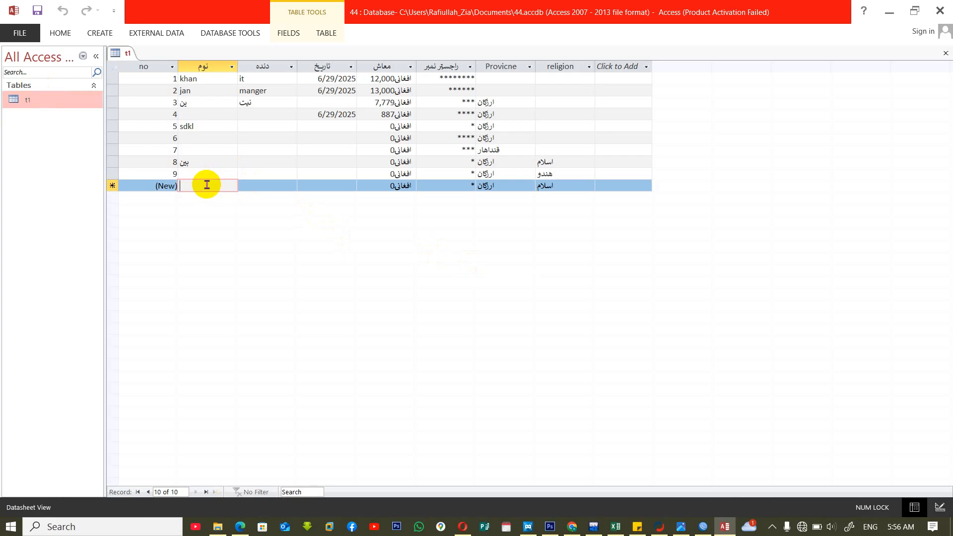
{"action": "type", "text": "kdj"}
{"action": "key", "text": "Tab"}
{"action": "type", "text": "kd"}
{"action": "key", "text": "Tab"}
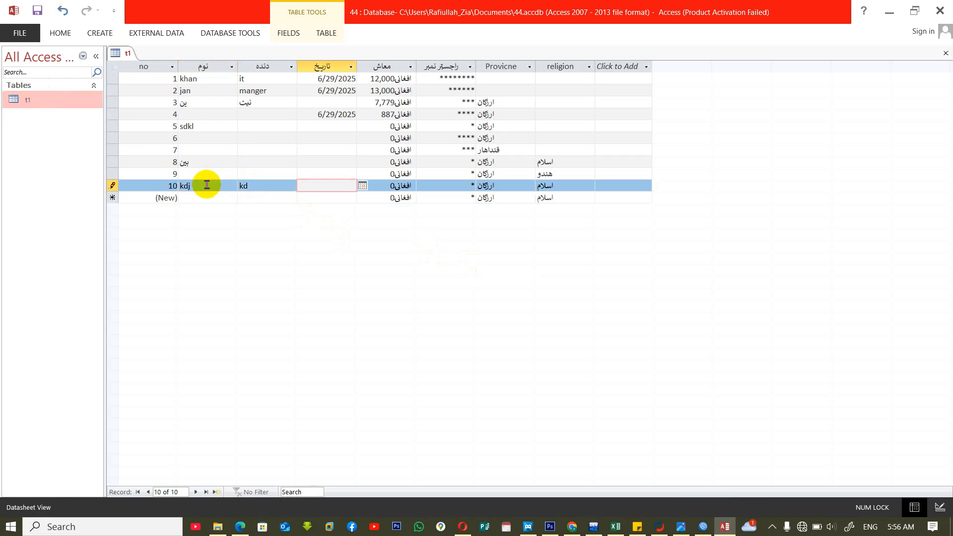
{"action": "key", "text": "ctrl+semicolon"}
{"action": "key", "text": "Tab"}
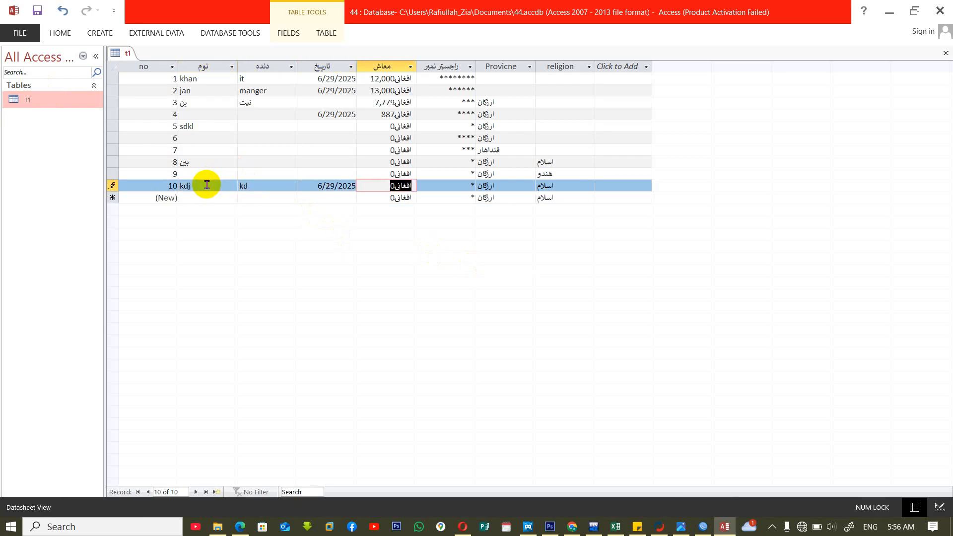
{"action": "type", "text": "8"}
{"action": "key", "text": "Tab"}
{"action": "type", "text": "**"}
{"action": "key", "text": "Tab"}
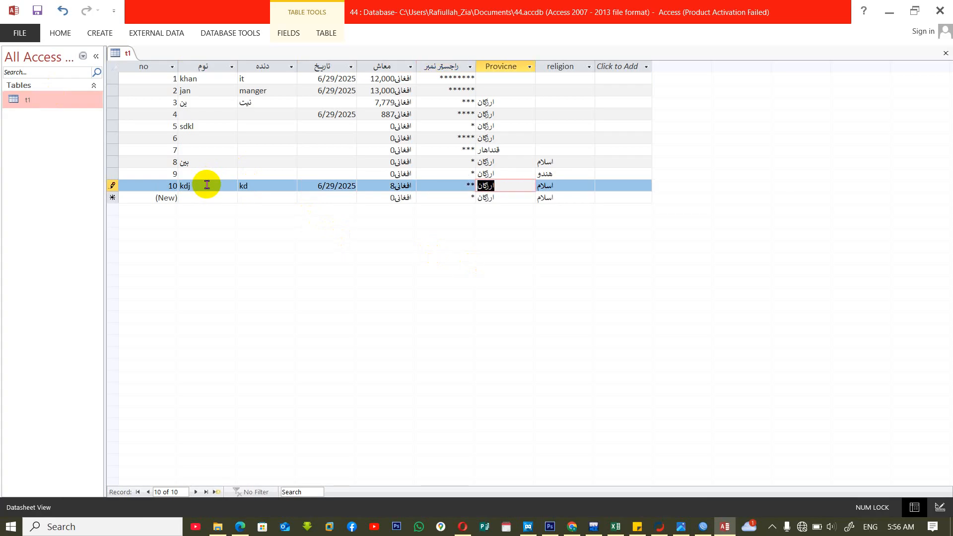
{"action": "key", "text": "Tab"}
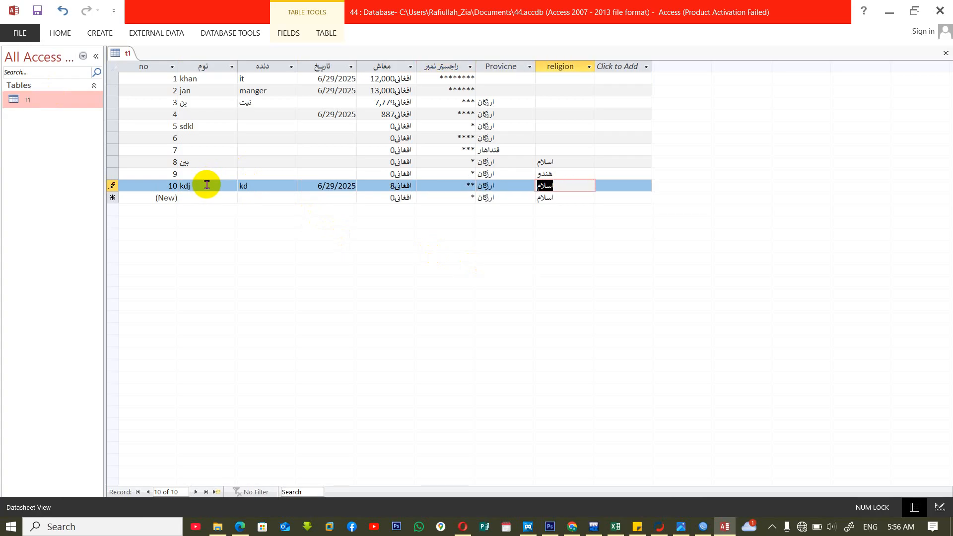
Try to change the tenth record's job to it, which the validation rule prohibits.
{"action": "left_click", "coordinate": [272, 185]}
{"action": "key", "text": "BackSpace"}
{"action": "type", "text": "it"}
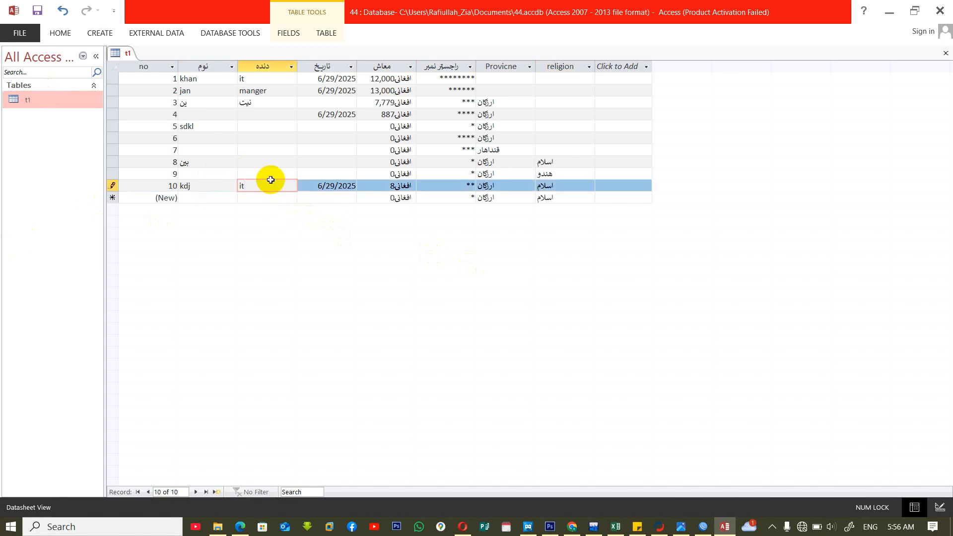
{"action": "key", "text": "Tab"}
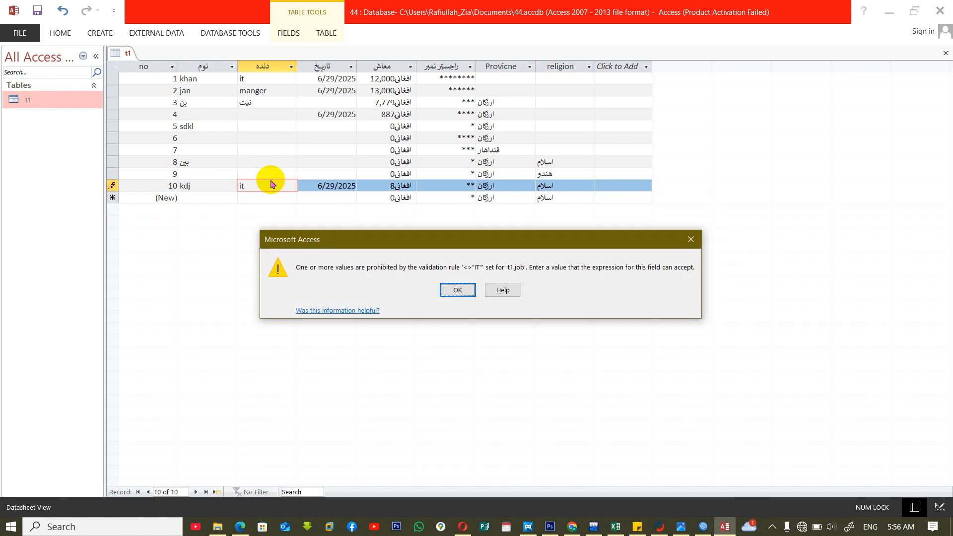
{"action": "left_click", "coordinate": [455, 290]}
Set the tenth record's job to manager.
{"action": "key", "text": "BackSpace"}
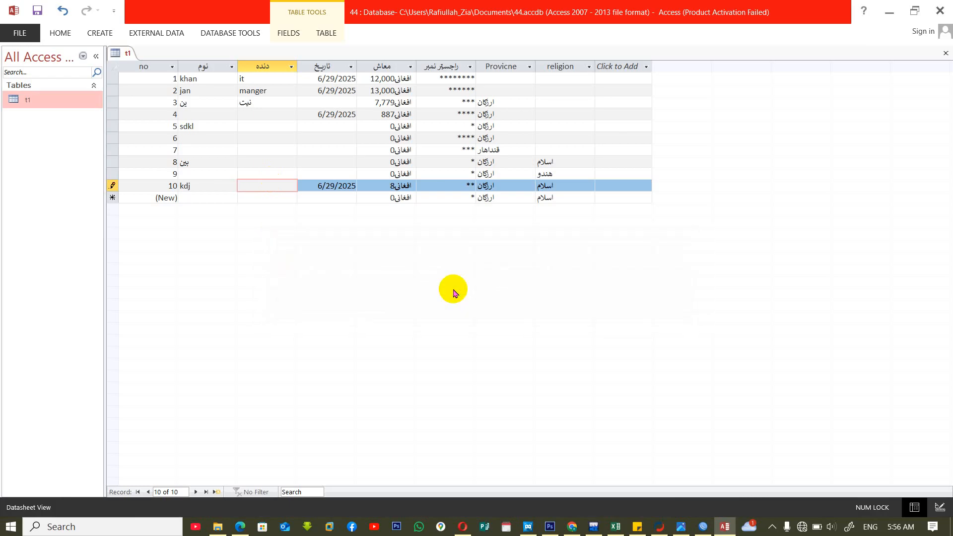
{"action": "type", "text": "manager"}
{"action": "key", "text": "Tab"}
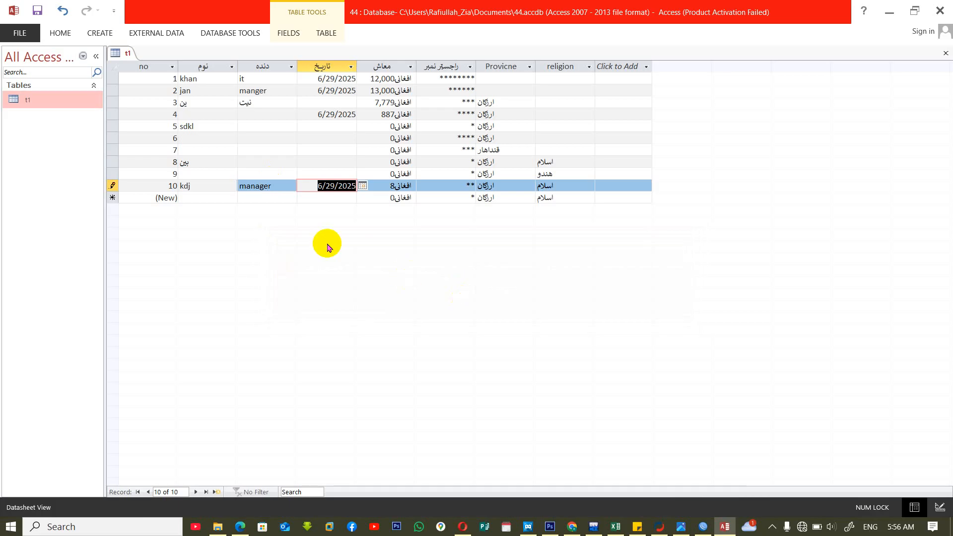
Try to enter it as the eighth record's job.
{"action": "left_click_drag", "start_coordinate": [271, 172], "coordinate": [271, 166]}
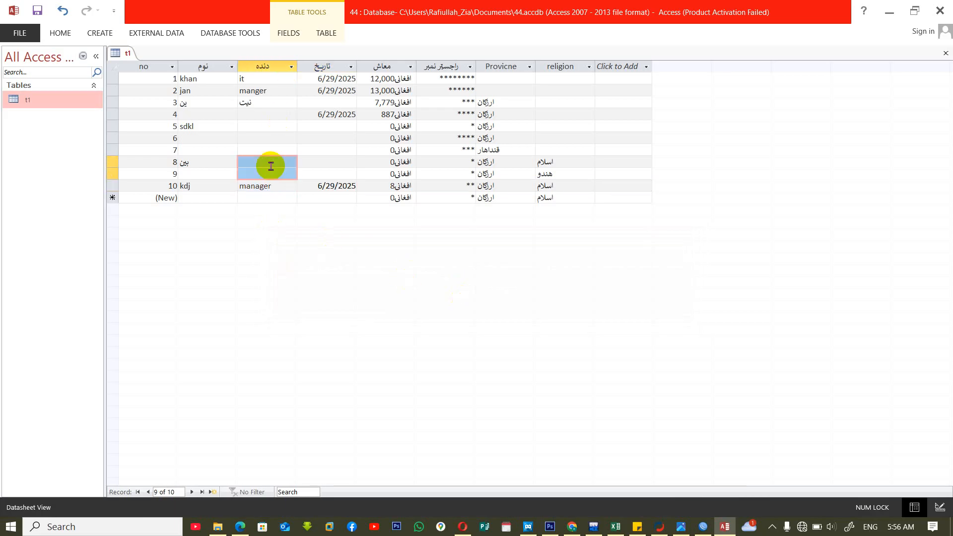
{"action": "left_click", "coordinate": [271, 166]}
{"action": "type", "text": "it"}
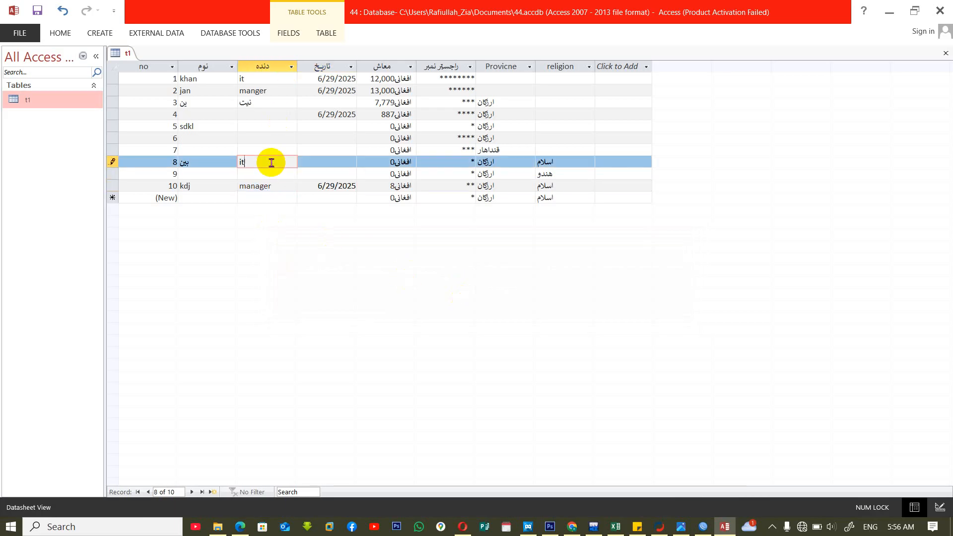
{"action": "key", "text": "Tab"}
{"action": "key", "text": "Return"}
Set the eighth record's job to hr and close the t1 table.
{"action": "key", "text": "BackSpace"}
{"action": "key", "text": "BackSpace"}
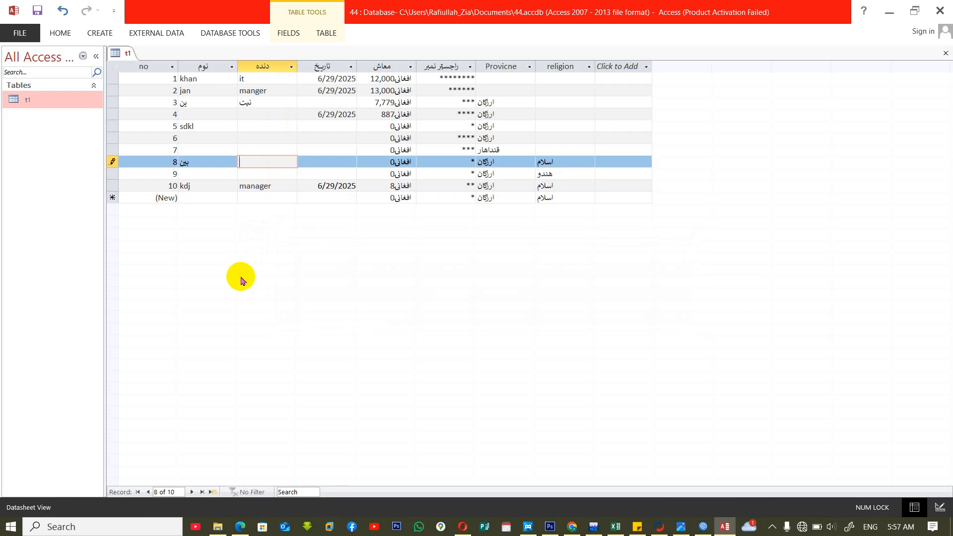
{"action": "type", "text": "hr"}
{"action": "key", "text": "Tab"}
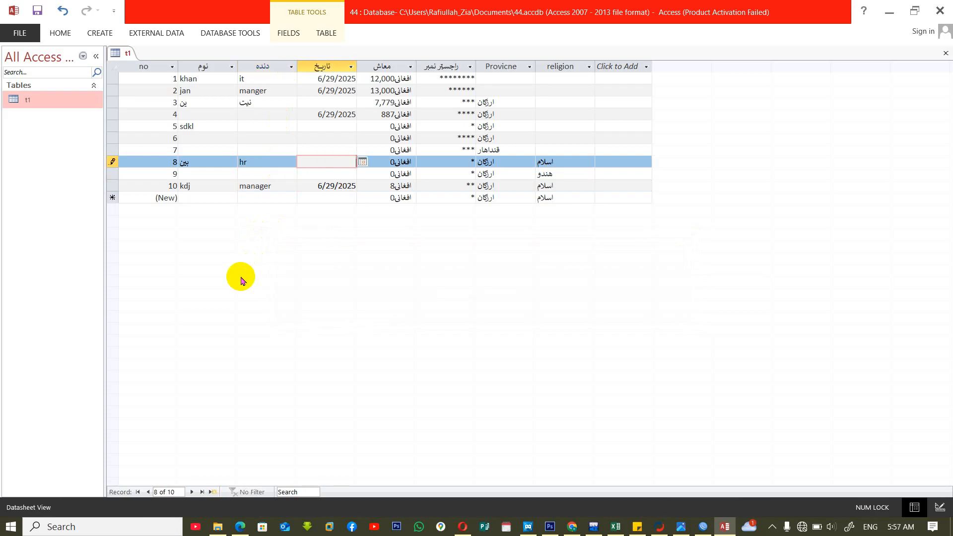
{"action": "key", "text": "ctrl+w"}
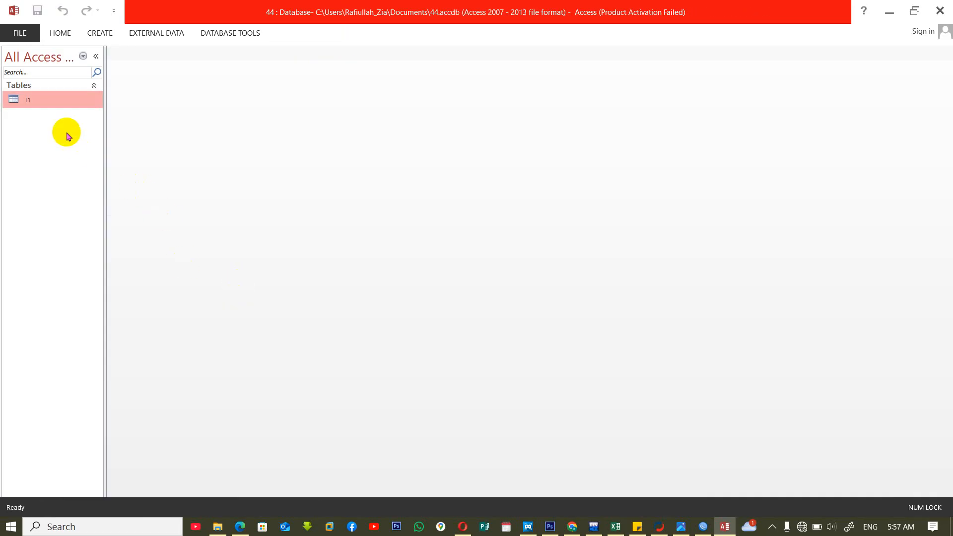
Open t1 in Design View and replace the job field's validation rule with "manager".
{"action": "right_click", "coordinate": [19, 96]}
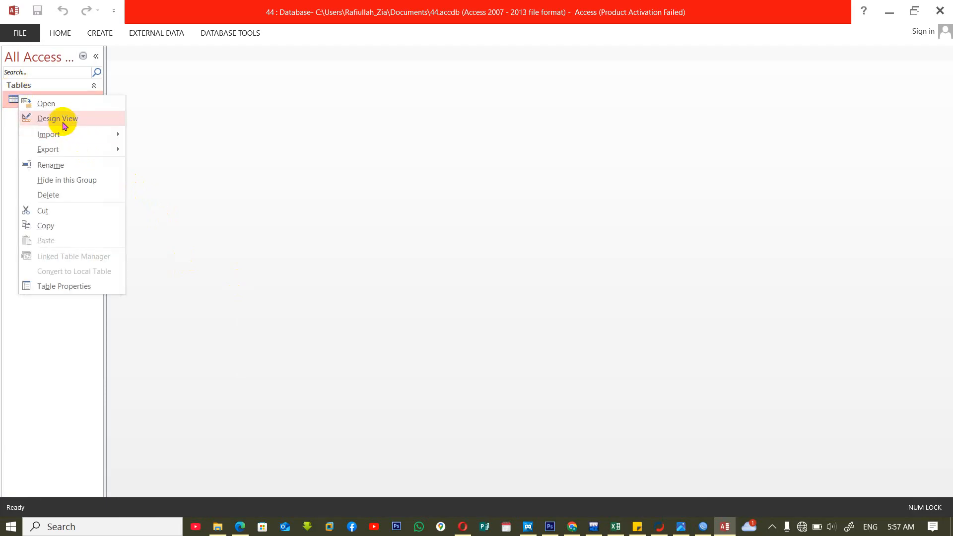
{"action": "left_click", "coordinate": [58, 119]}
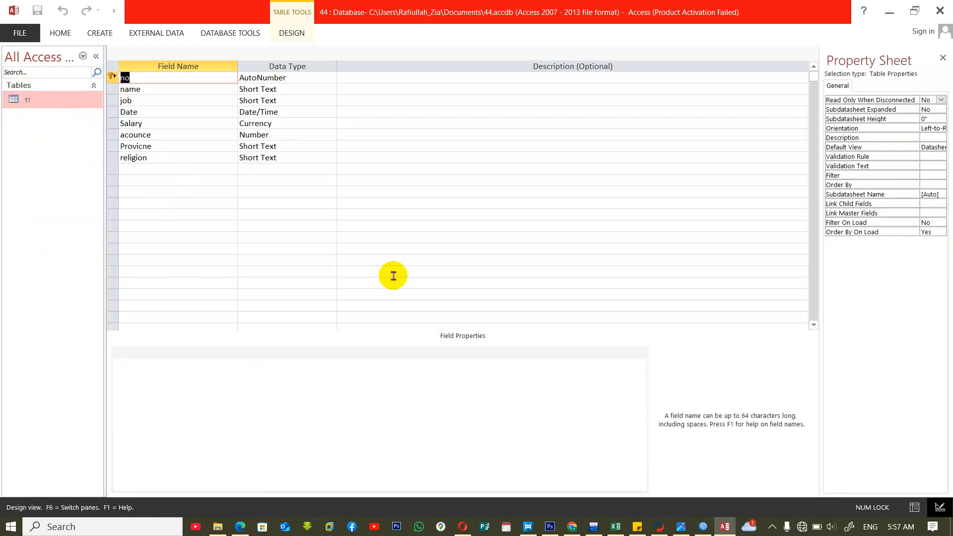
{"action": "left_click", "coordinate": [163, 99]}
{"action": "left_click", "coordinate": [228, 411]}
{"action": "type", "text": "<>\"IT"}
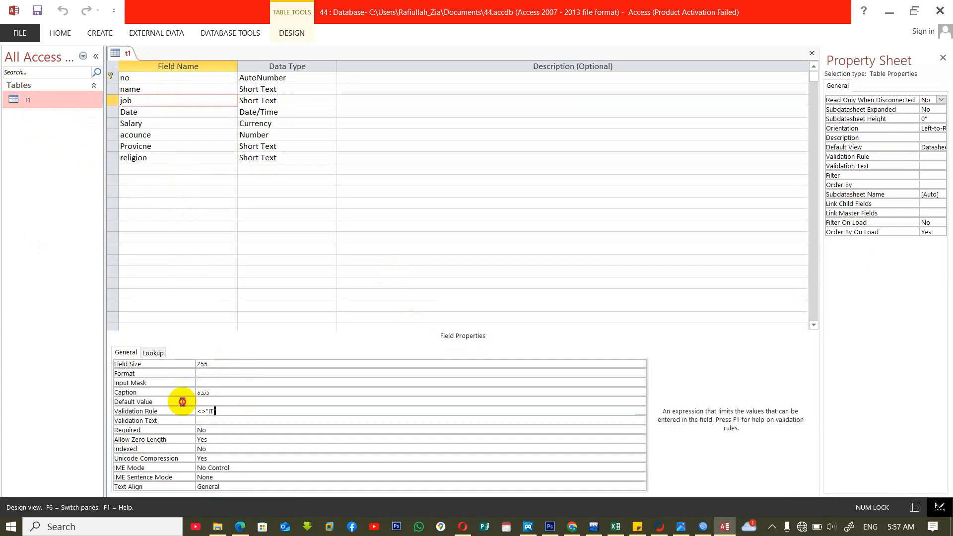
{"action": "left_click_drag", "start_coordinate": [182, 402], "coordinate": [180, 402]}
{"action": "left_click", "coordinate": [231, 410]}
{"action": "key", "text": "BackSpace"}
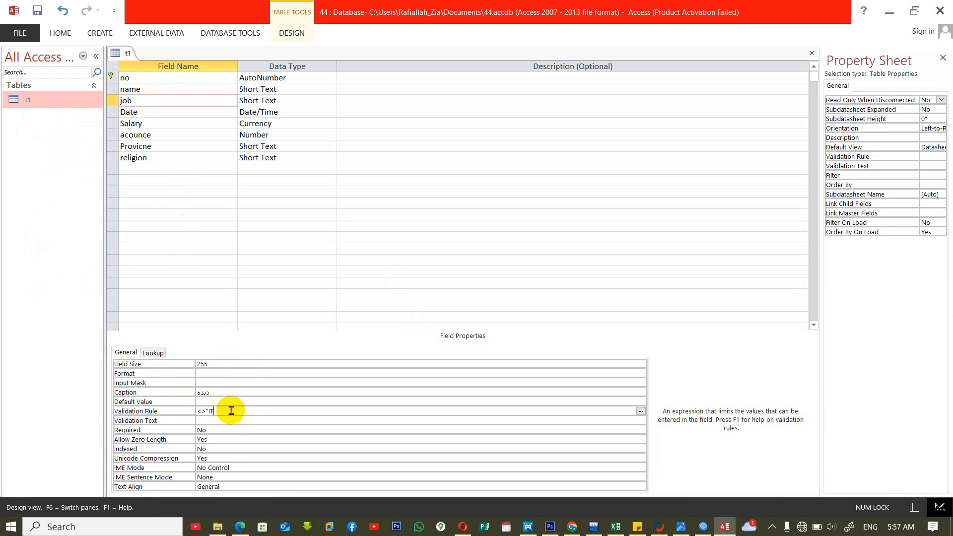
{"action": "key", "text": "BackSpace"}
{"action": "key", "text": "BackSpace"}
{"action": "key", "text": "BackSpace"}
{"action": "key", "text": "BackSpace"}
{"action": "key", "text": "BackSpace"}
{"action": "type", "text": "manag"}
{"action": "key", "text": "Return"}
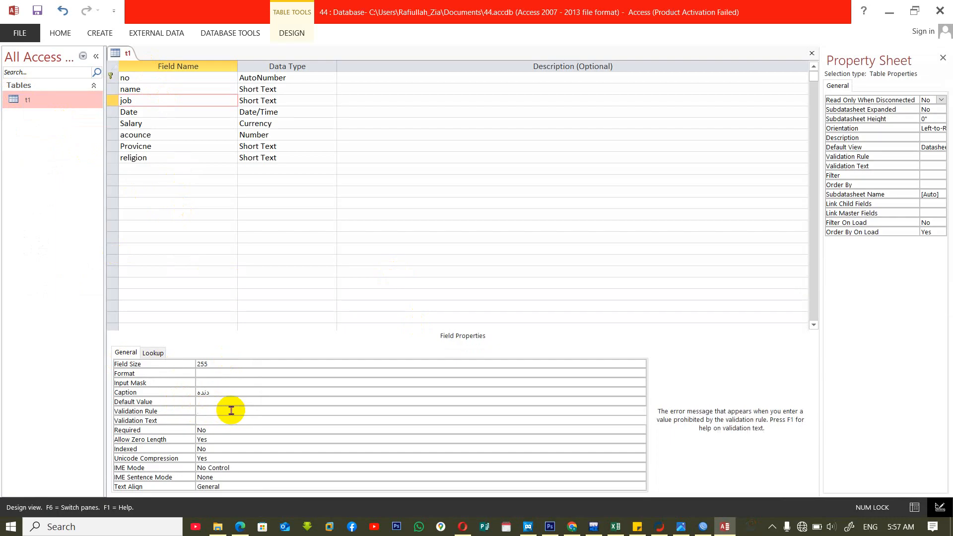
Save and close the t1 design, accepting the manager rule despite existing data, and reopen the table in Datasheet View.
{"action": "key", "text": "ctrl+w"}
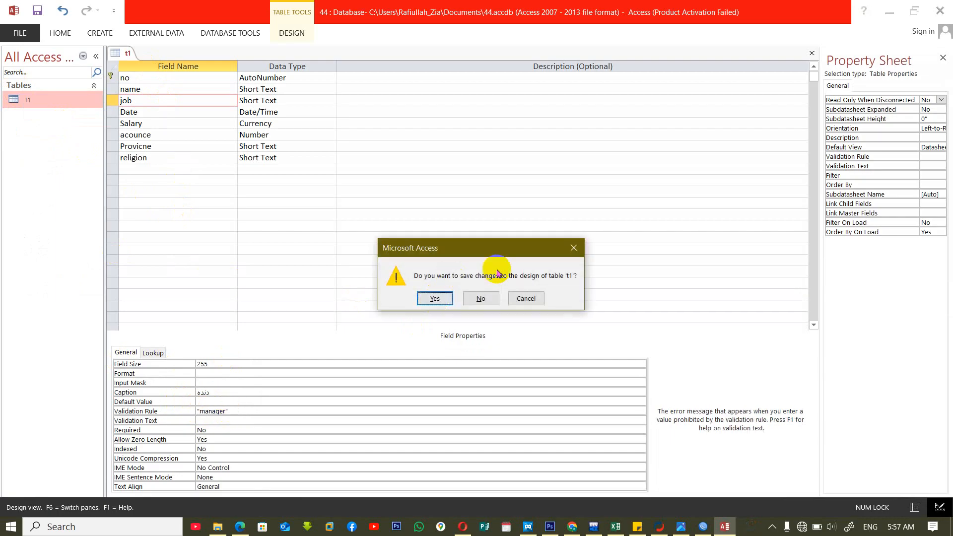
{"action": "left_click", "coordinate": [435, 297]}
{"action": "left_click", "coordinate": [435, 296]}
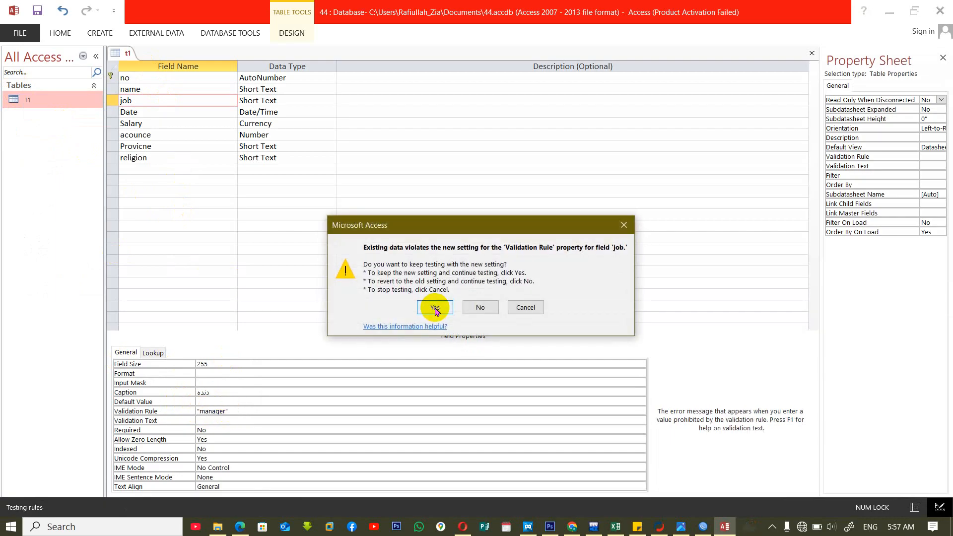
{"action": "left_click", "coordinate": [431, 304]}
{"action": "double_click", "coordinate": [40, 105]}
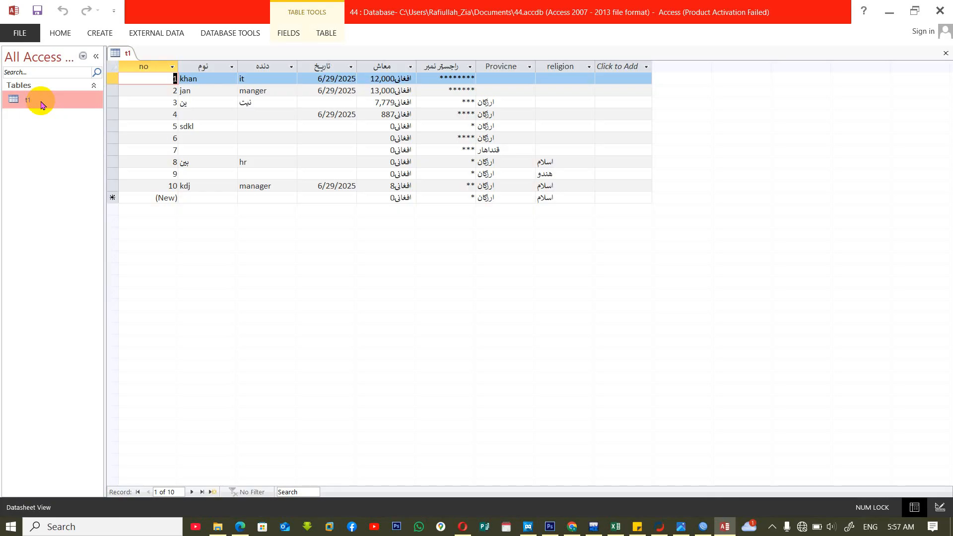
Start an eleventh record with the name kdj and try to enter it as the job.
{"action": "left_click", "coordinate": [210, 198]}
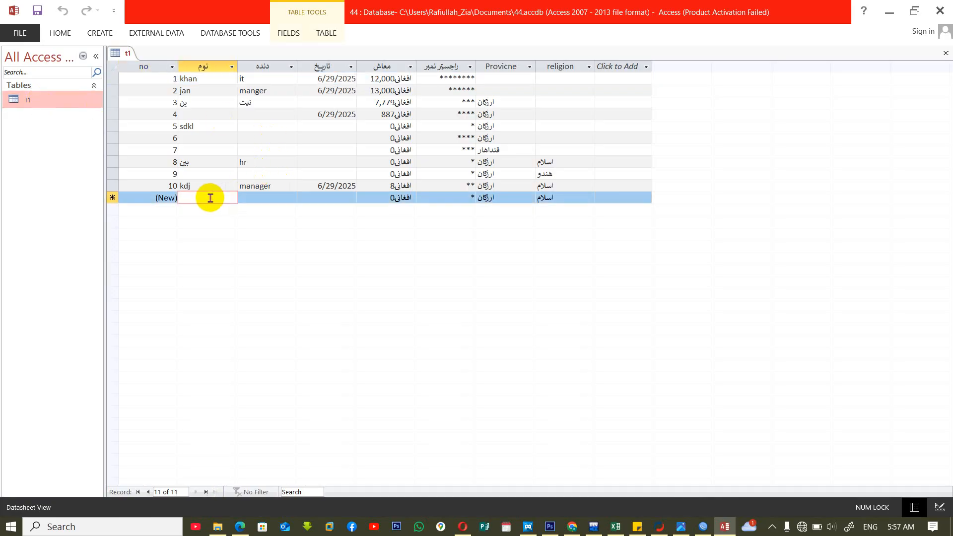
{"action": "type", "text": "kdj"}
{"action": "key", "text": "Tab"}
{"action": "type", "text": "it"}
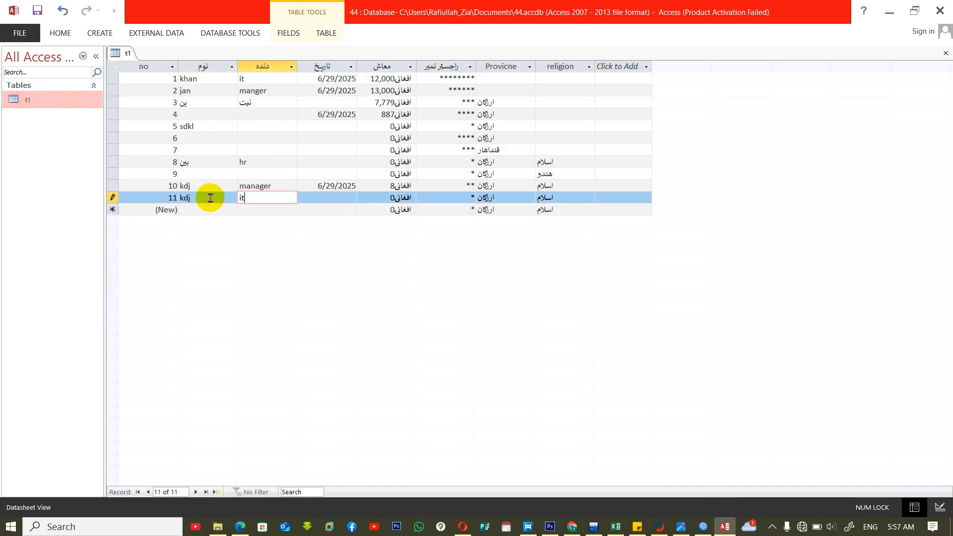
{"action": "key", "text": "Tab"}
{"action": "key", "text": "Return"}
Try to enter hr and then chc as the eleventh record's job.
{"action": "key", "text": "BackSpace"}
{"action": "key", "text": "BackSpace"}
{"action": "type", "text": "hr"}
{"action": "key", "text": "Tab"}
{"action": "key", "text": "Return"}
{"action": "key", "text": "BackSpace"}
{"action": "key", "text": "BackSpace"}
{"action": "type", "text": "chc"}
{"action": "key", "text": "Tab"}
{"action": "key", "text": "Return"}
Set the eleventh record's job to manager and commit the record with its date left empty.
{"action": "key", "text": "BackSpace"}
{"action": "key", "text": "BackSpace"}
{"action": "key", "text": "BackSpace"}
{"action": "type", "text": "manager"}
{"action": "key", "text": "Tab"}
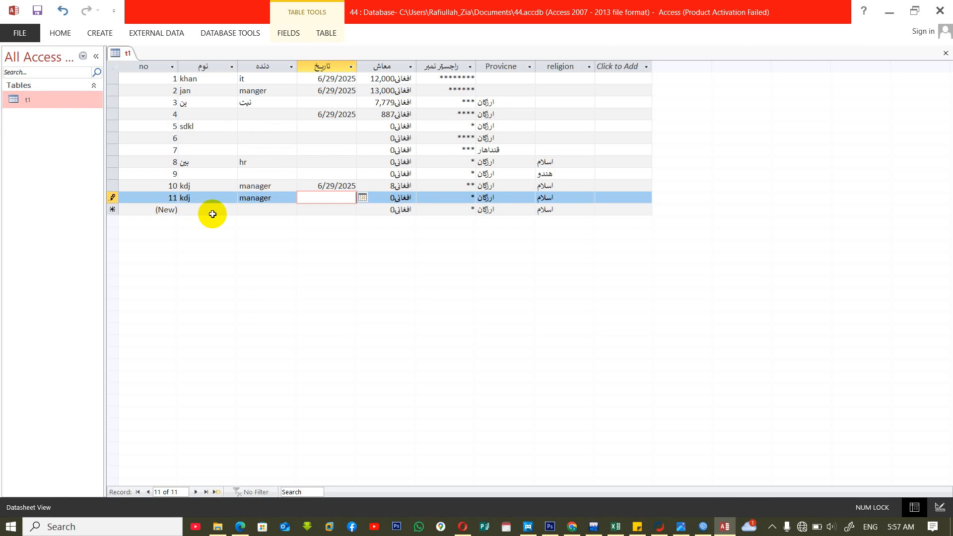
{"action": "key", "text": "Tab"}
{"action": "key", "text": "Tab"}
{"action": "key", "text": "Down"}
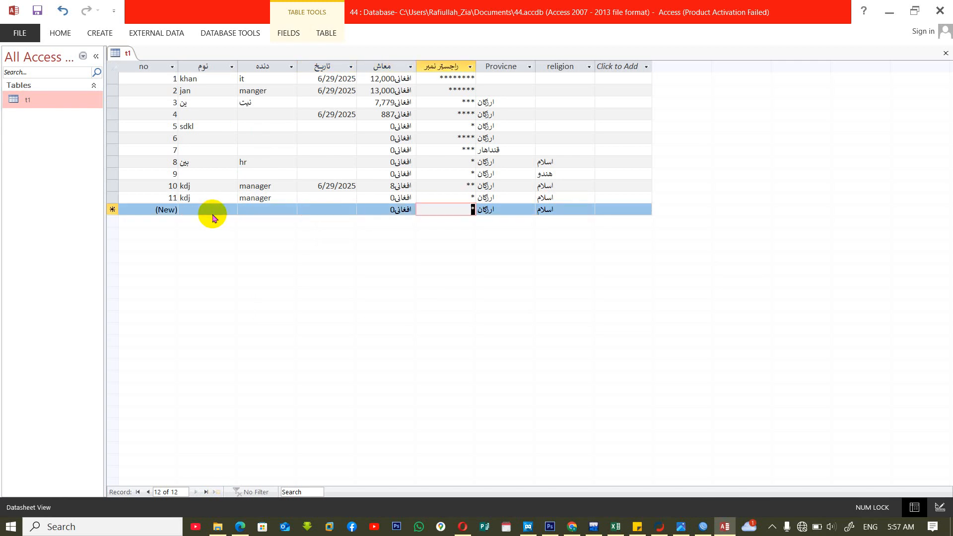
Start a twelfth record by entering manager as its job.
{"action": "left_click", "coordinate": [258, 210]}
{"action": "type", "text": "na"}
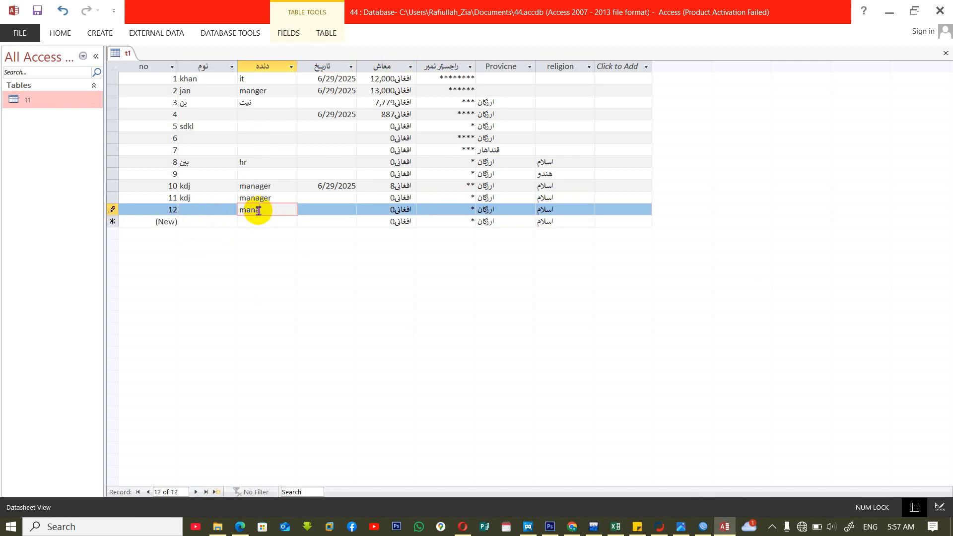
{"action": "type", "text": "ger"}
{"action": "key", "text": "Tab"}
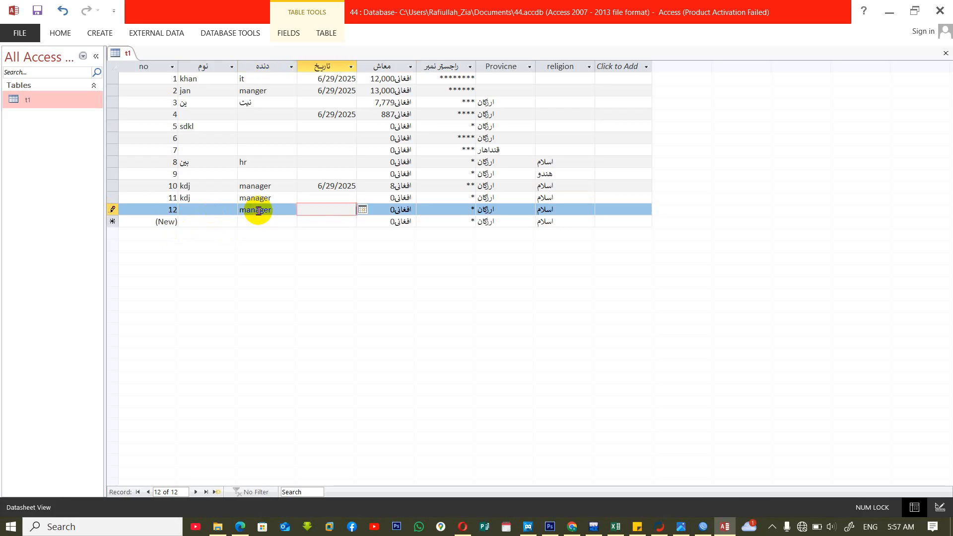
Start a thirteenth record and try to enter it as the job.
{"action": "left_click", "coordinate": [273, 222]}
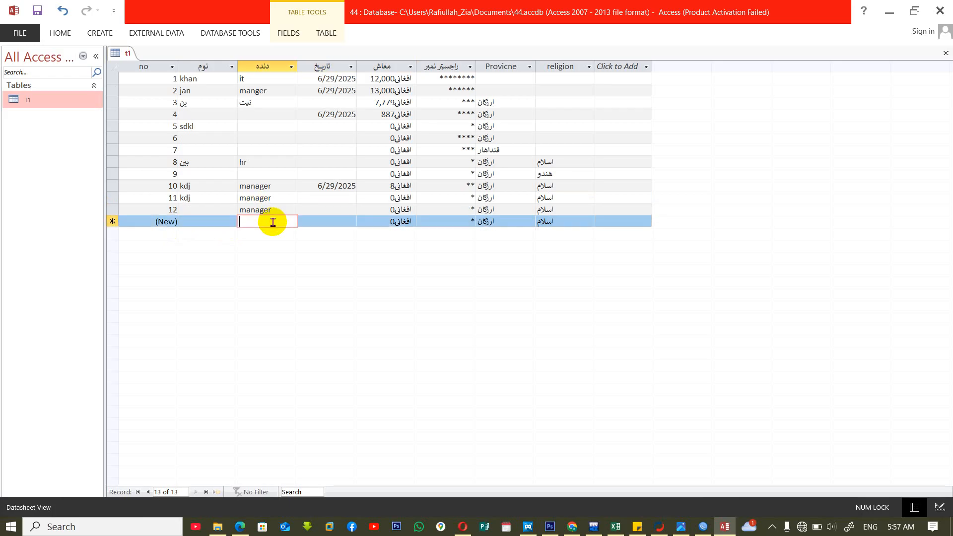
{"action": "type", "text": "it"}
{"action": "key", "text": "Tab"}
{"action": "key", "text": "Return"}
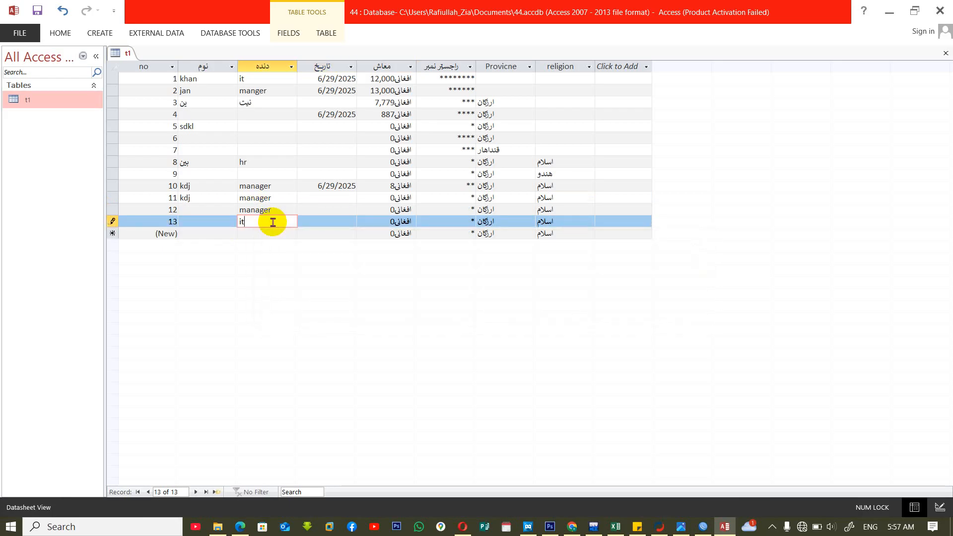
Replace the thirteenth record's job with manager.
{"action": "key", "text": "BackSpace"}
{"action": "key", "text": "BackSpace"}
{"action": "type", "text": "manage"}
{"action": "key", "text": "Tab"}
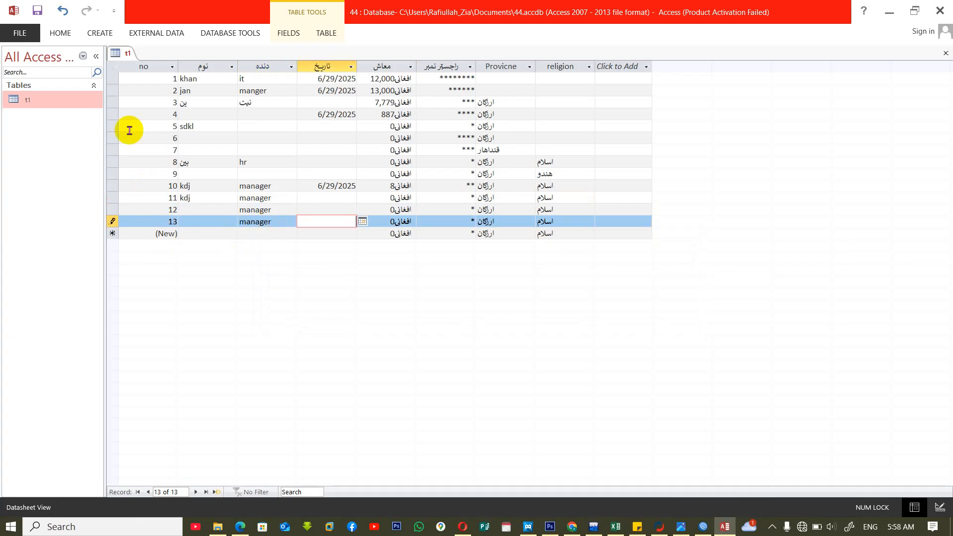
Close the t1 datasheet and open the table in Design View.
{"action": "key", "text": "ctrl+w"}
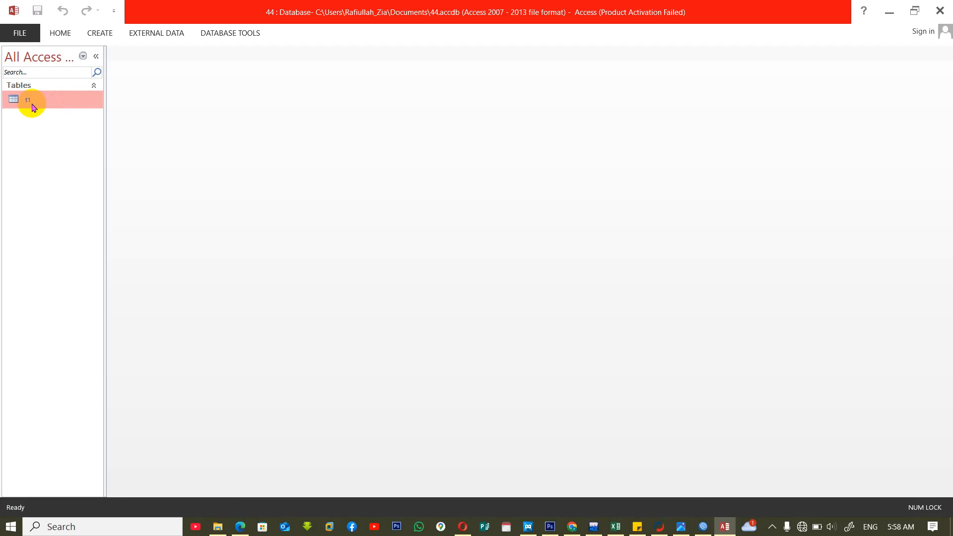
{"action": "right_click", "coordinate": [30, 102]}
{"action": "left_click", "coordinate": [71, 126]}
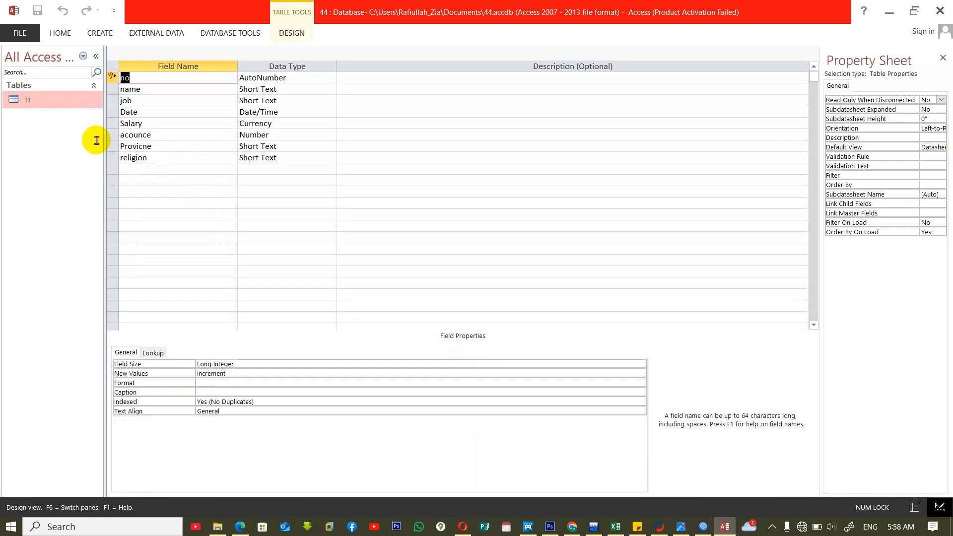
Give the name field the validation rule <>"bahar".
{"action": "left_click", "coordinate": [159, 89]}
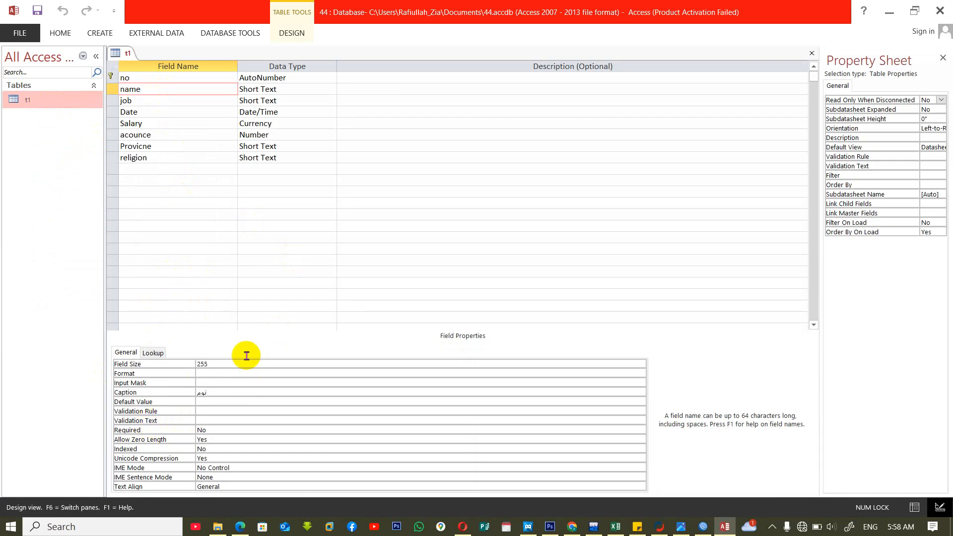
{"action": "left_click", "coordinate": [223, 409]}
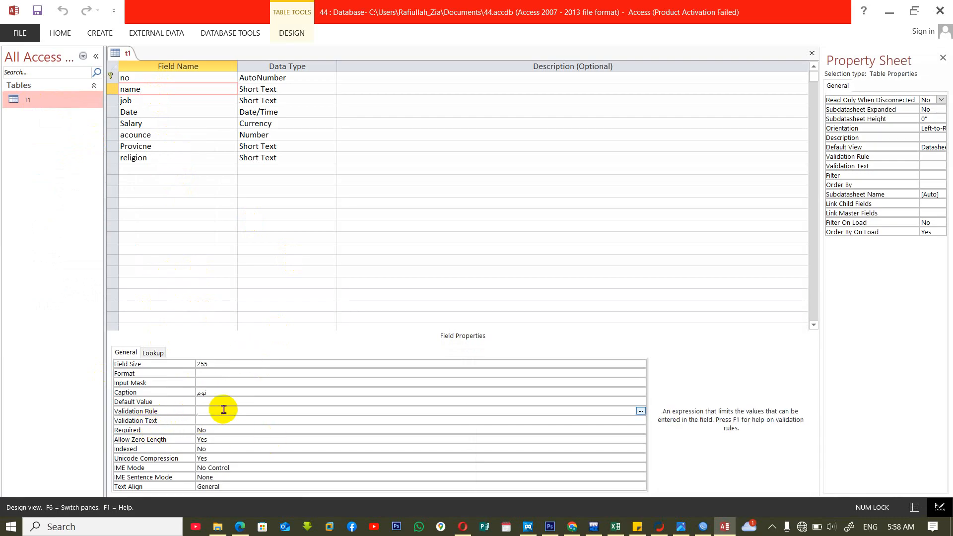
{"action": "type", "text": "<"}
{"action": "type", "text": ">bahar"}
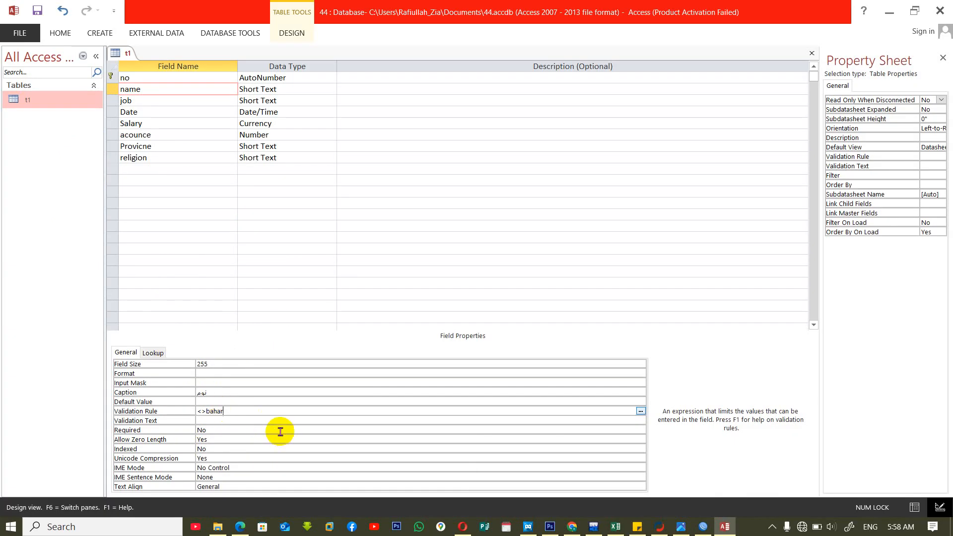
{"action": "key", "text": "Return"}
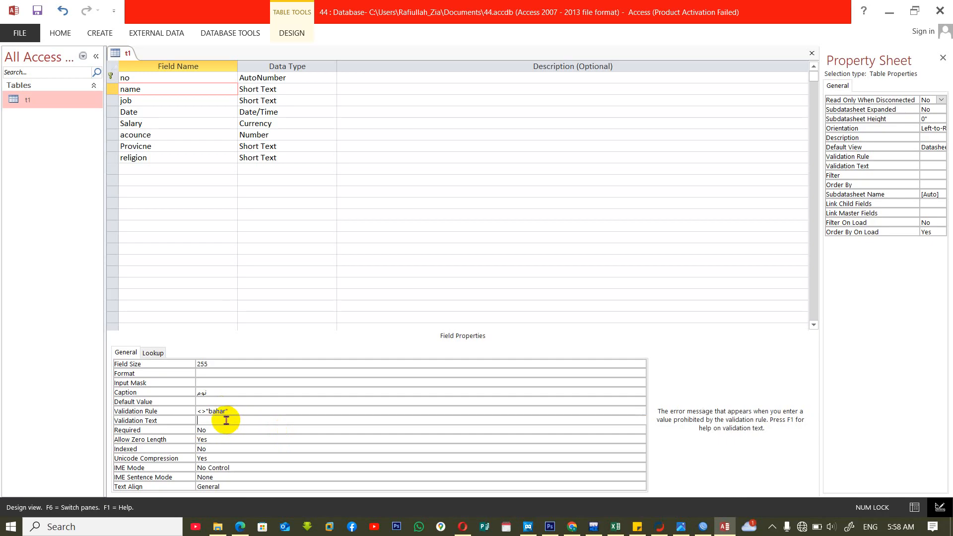
Set the name field's validation text to "oh the name is ghal".
{"action": "type", "text": "o "}
{"action": "type", "text": "g"}
{"action": "type", "text": "th"}
{"action": "type", "text": "e na"}
{"action": "type", "text": "e"}
{"action": "type", "text": "m"}
{"action": "type", "text": "e is ch"}
{"action": "type", "text": "hal"}
Close t1 with its design changes saved and reopen the table in Datasheet View.
{"action": "key", "text": "ctrl+w"}
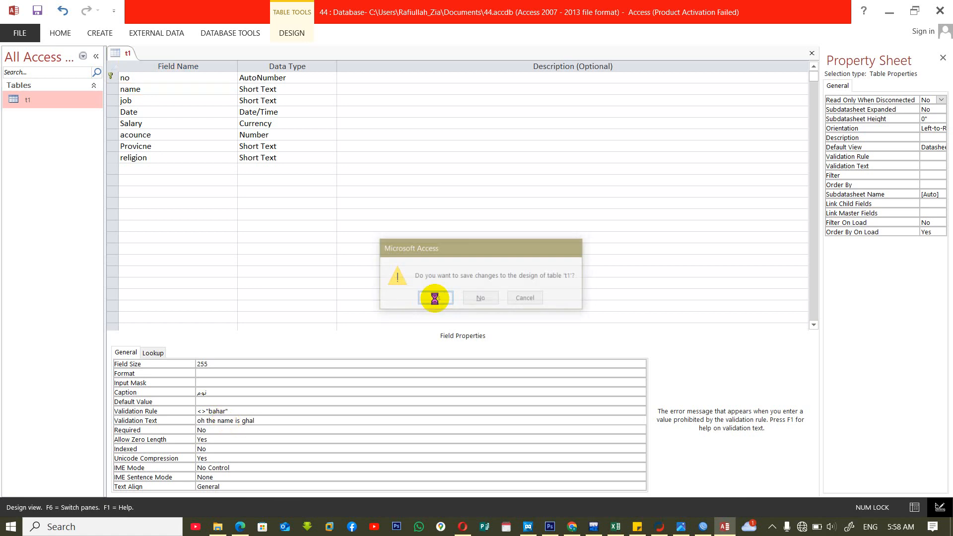
{"action": "left_click", "coordinate": [434, 298]}
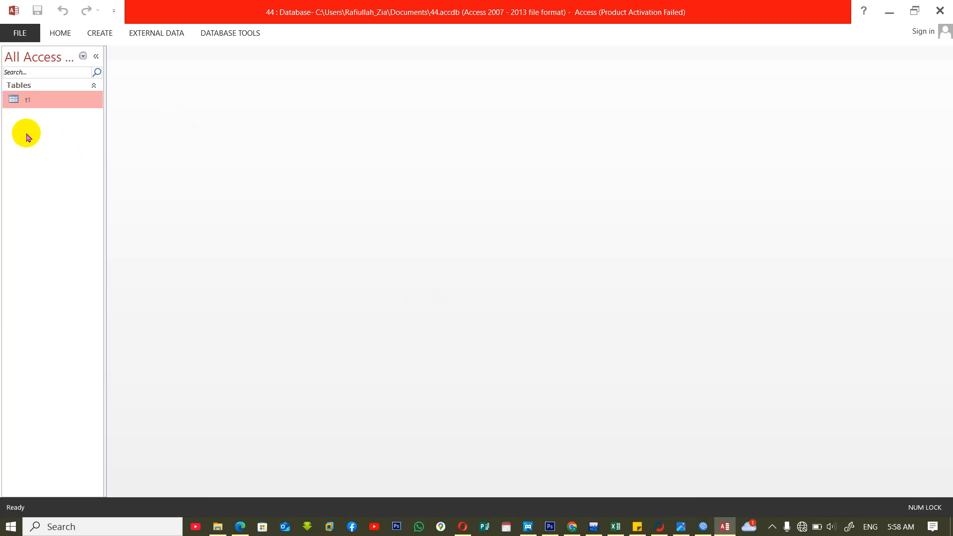
{"action": "left_click", "coordinate": [30, 88]}
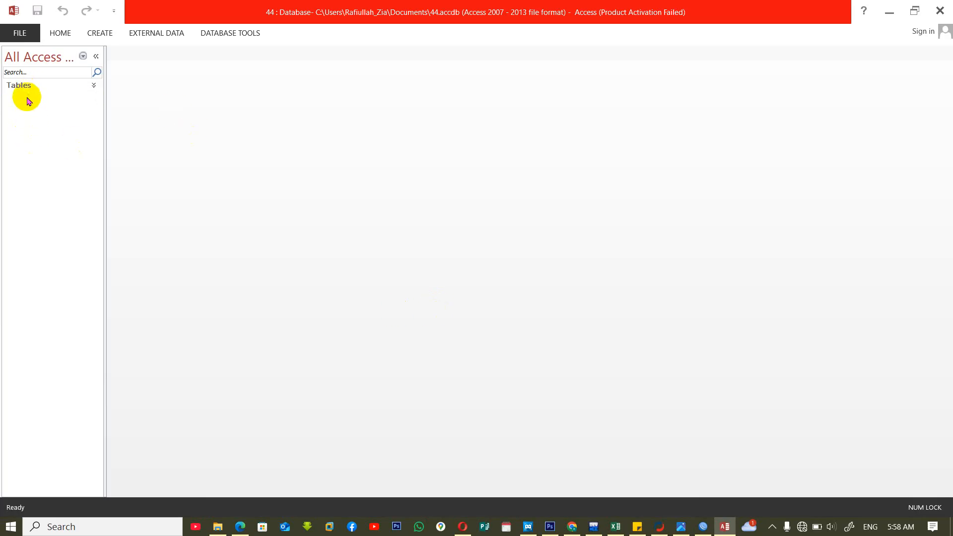
{"action": "left_click", "coordinate": [93, 87]}
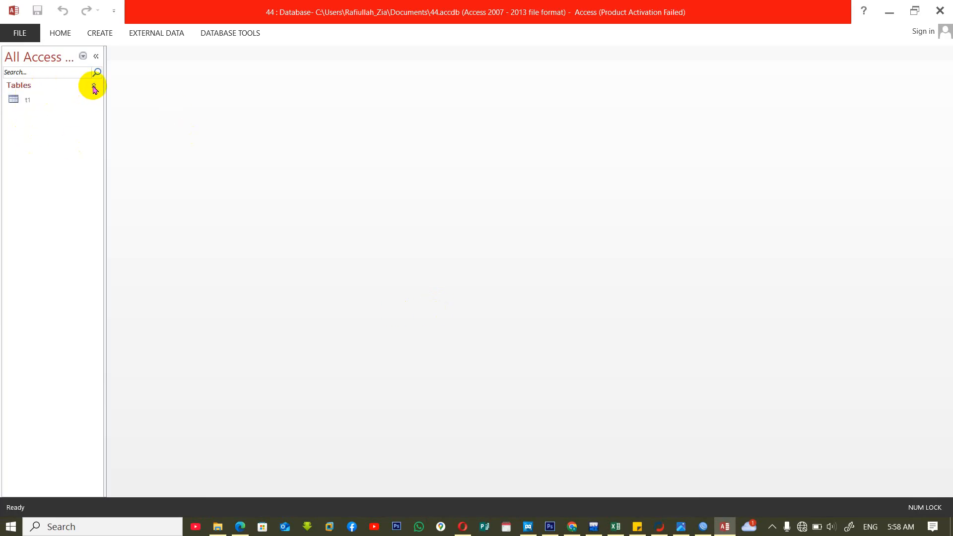
{"action": "double_click", "coordinate": [38, 99]}
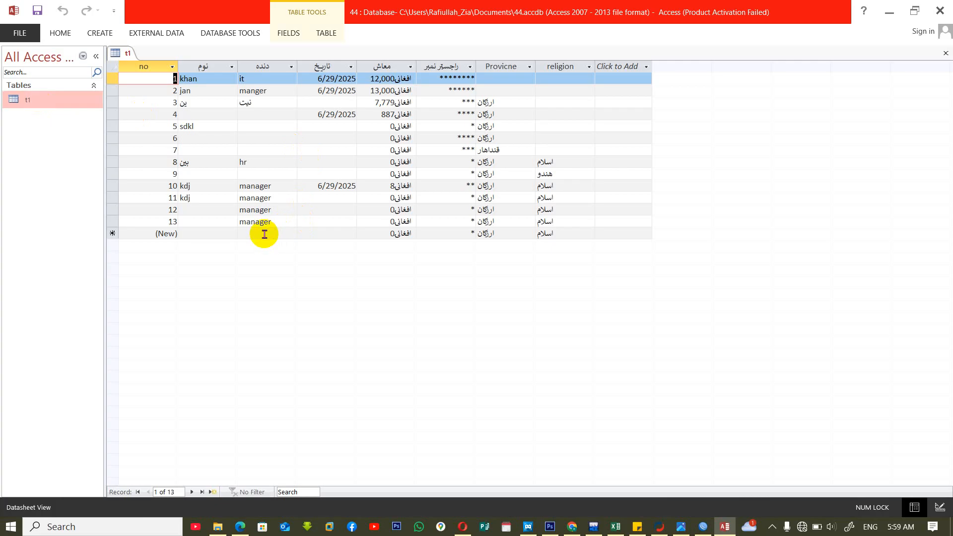
Start a fourteenth record and try to enter bahar as its name.
{"action": "left_click", "coordinate": [208, 234]}
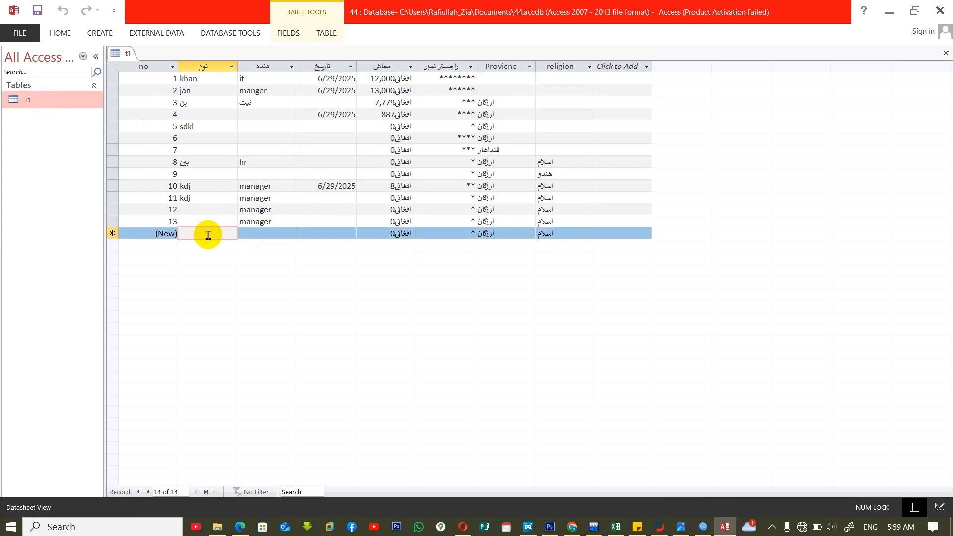
{"action": "type", "text": "bahar"}
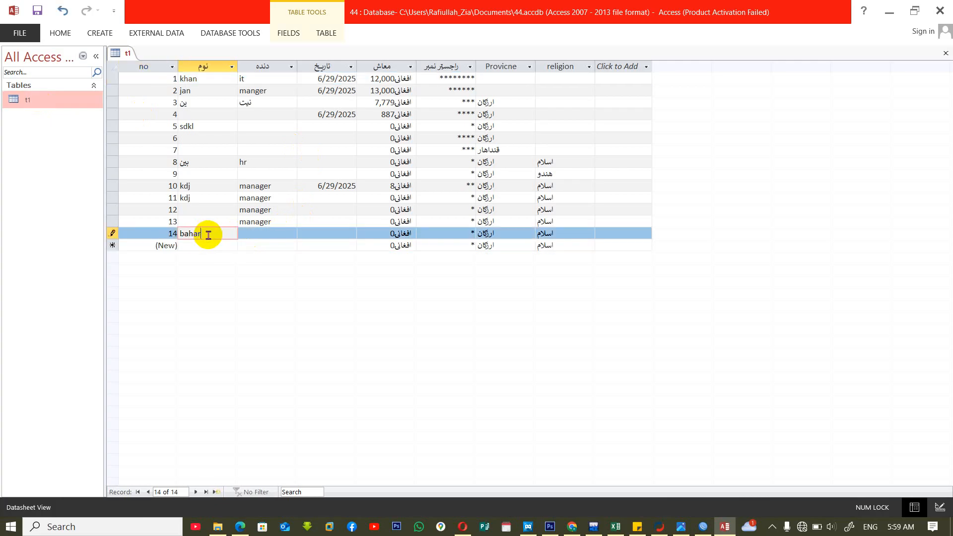
{"action": "key", "text": "Tab"}
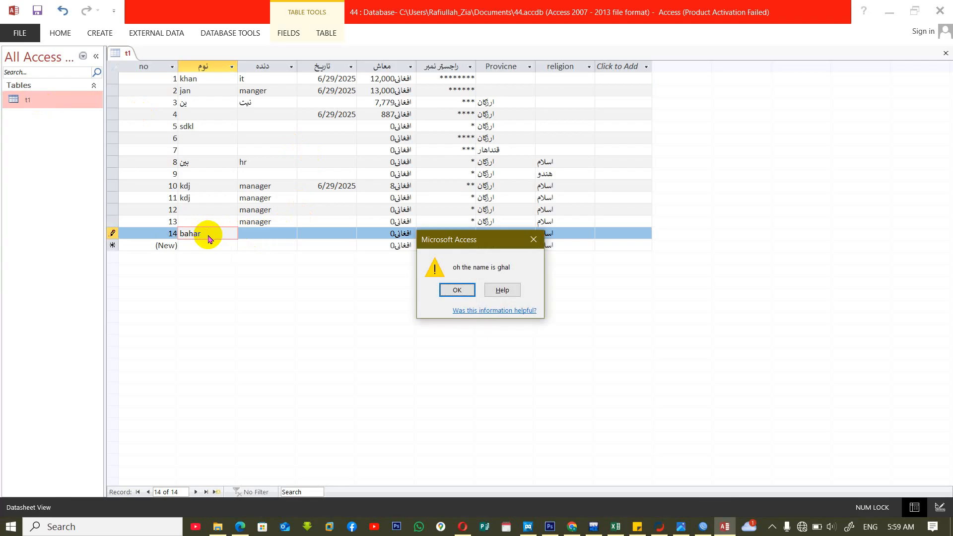
{"action": "key", "text": "Return"}
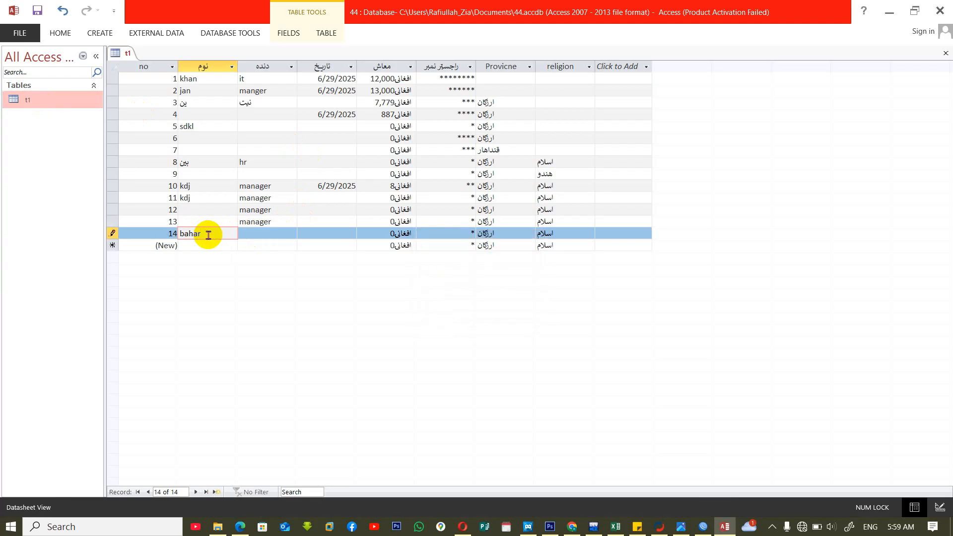
Replace the fourteenth record's name with a different first name and commit the record with its other fields unedited.
{"action": "key", "text": "BackSpace"}
{"action": "key", "text": "BackSpace"}
{"action": "key", "text": "BackSpace"}
{"action": "key", "text": "BackSpace"}
{"action": "key", "text": "BackSpace"}
{"action": "type", "text": "zia"}
{"action": "key", "text": "Tab"}
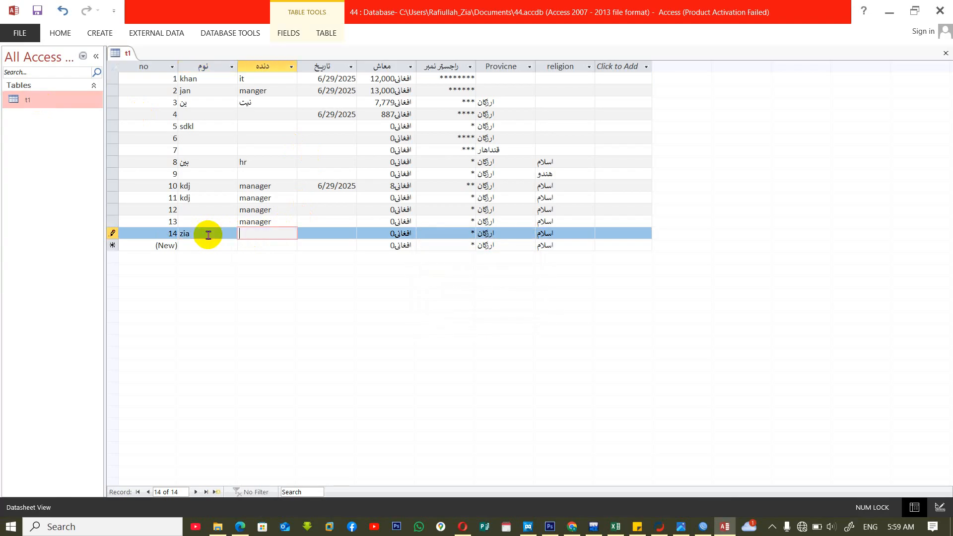
{"action": "key", "text": "Tab"}
{"action": "key", "text": "Tab"}
{"action": "key", "text": "Tab"}
{"action": "key", "text": "Tab"}
{"action": "key", "text": "Tab"}
{"action": "key", "text": "Tab"}
{"action": "key", "text": "Tab"}
{"action": "key", "text": "Tab"}
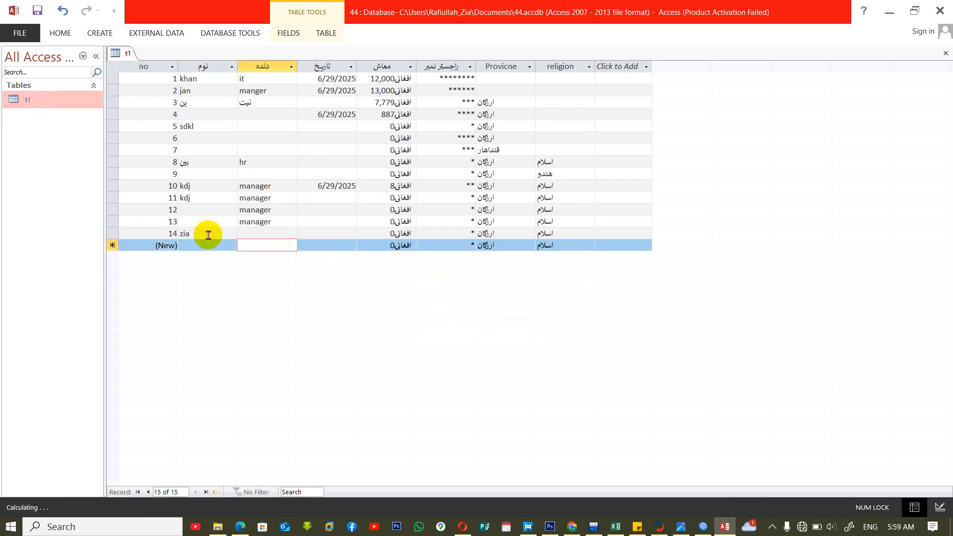
Add a fifteenth record with the name kha and commit it with its other fields unedited.
{"action": "left_click", "coordinate": [197, 249]}
{"action": "type", "text": "kha"}
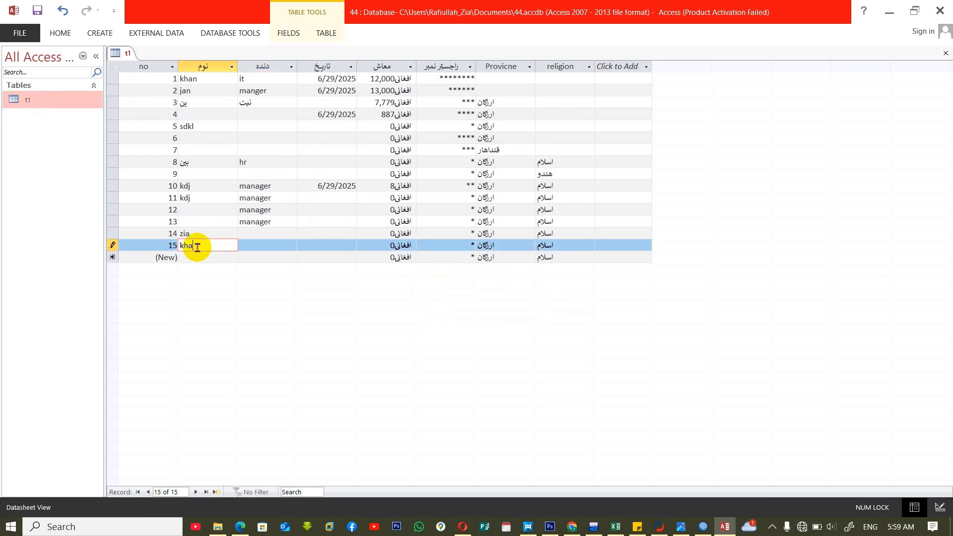
{"action": "key", "text": "Tab"}
{"action": "key", "text": "Tab"}
{"action": "key", "text": "Tab"}
{"action": "key", "text": "Tab"}
{"action": "key", "text": "Tab"}
{"action": "key", "text": "Tab"}
{"action": "key", "text": "Tab"}
{"action": "key", "text": "Tab"}
{"action": "key", "text": "Tab"}
{"action": "key", "text": "Tab"}
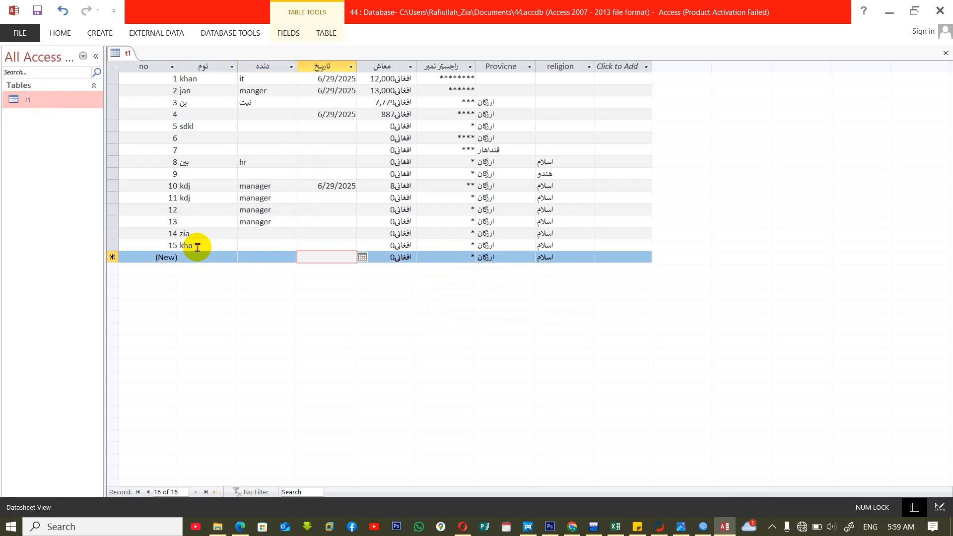
Try bahar as the sixteenth record's name, and change the entry to bahafg.
{"action": "left_click", "coordinate": [187, 253]}
{"action": "type", "text": "b"}
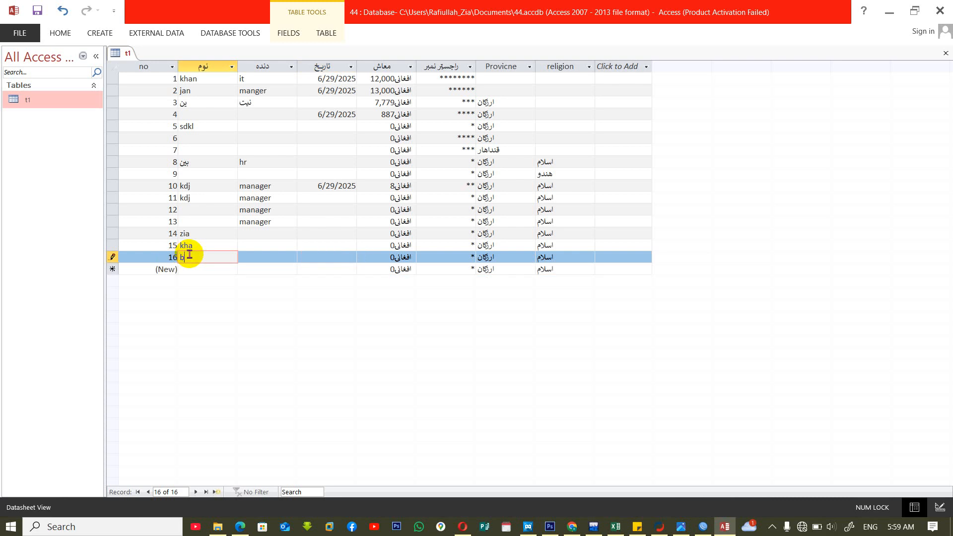
{"action": "type", "text": "ahar"}
{"action": "key", "text": "Tab"}
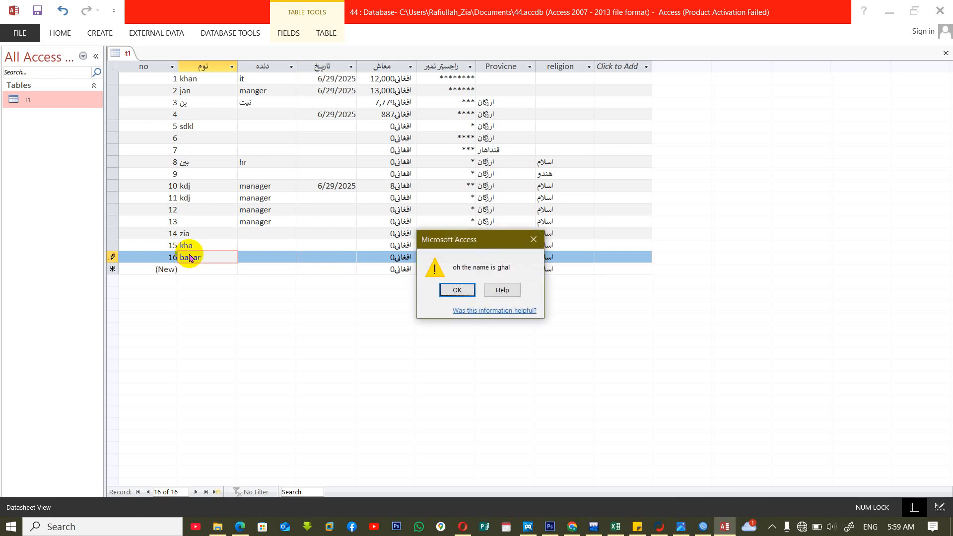
{"action": "key", "text": "Return"}
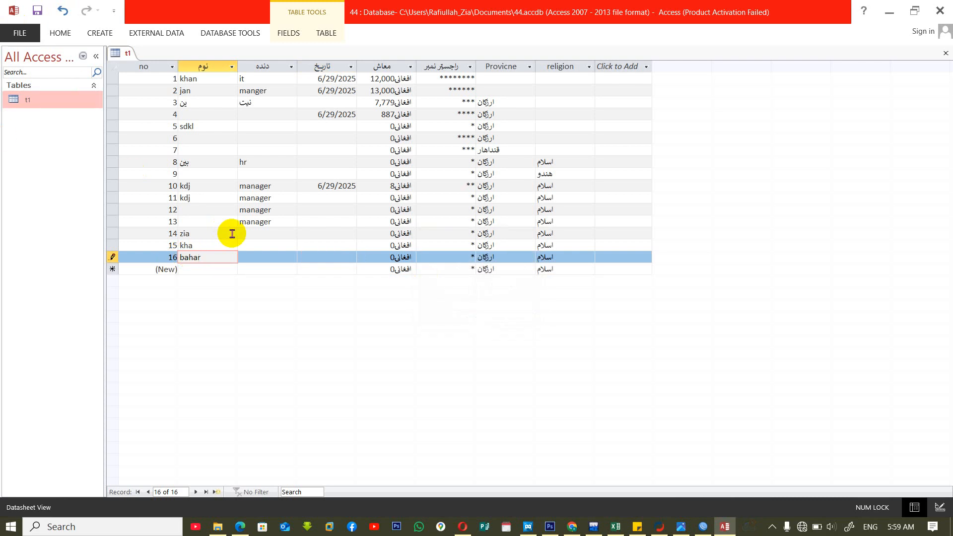
{"action": "type", "text": "fg"}
{"action": "key", "text": "Tab"}
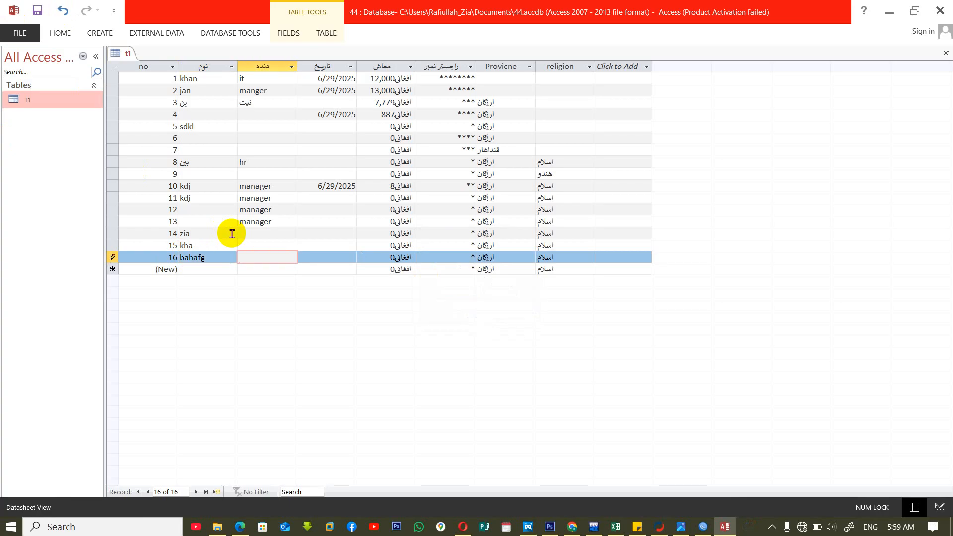
Switch t1 to Design View and clear the name field's validation rule.
{"action": "right_click", "coordinate": [64, 100]}
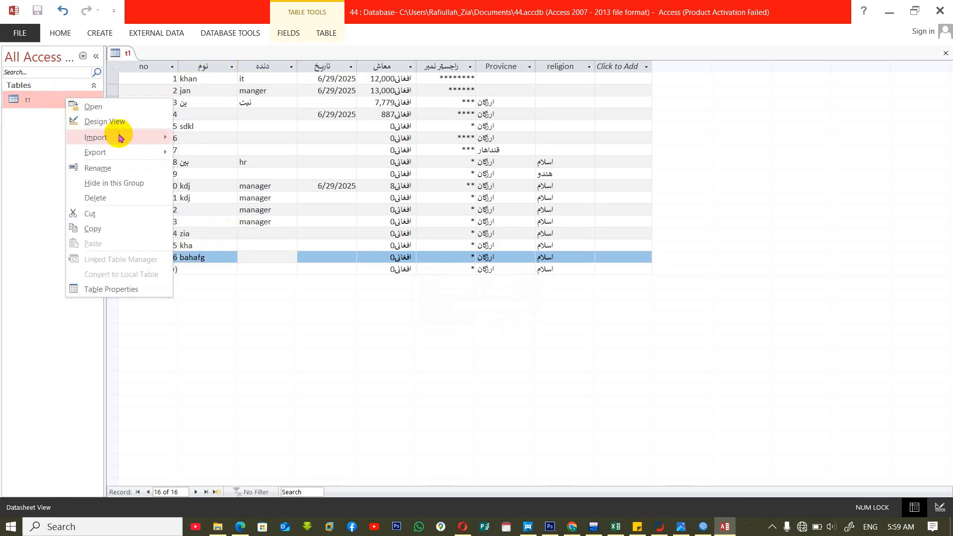
{"action": "left_click", "coordinate": [111, 122]}
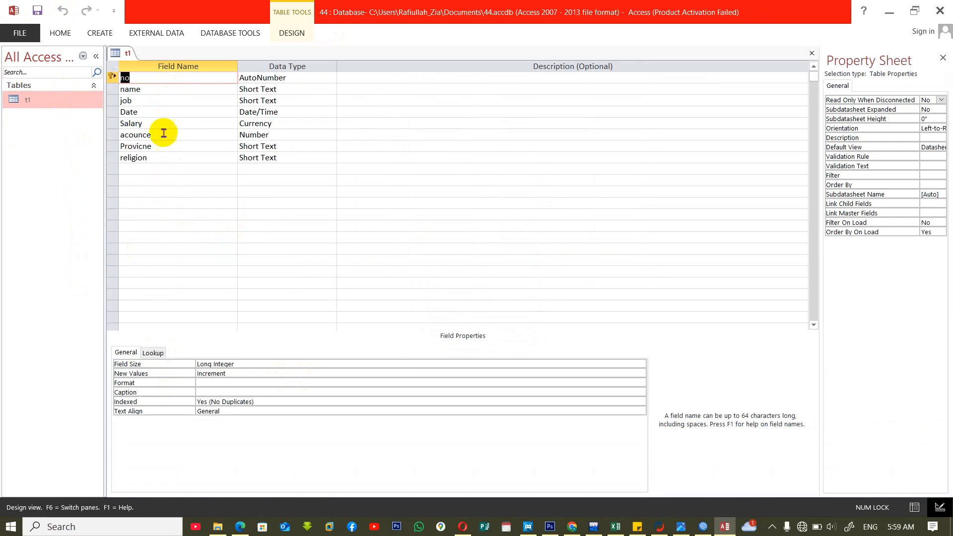
{"action": "left_click", "coordinate": [165, 125]}
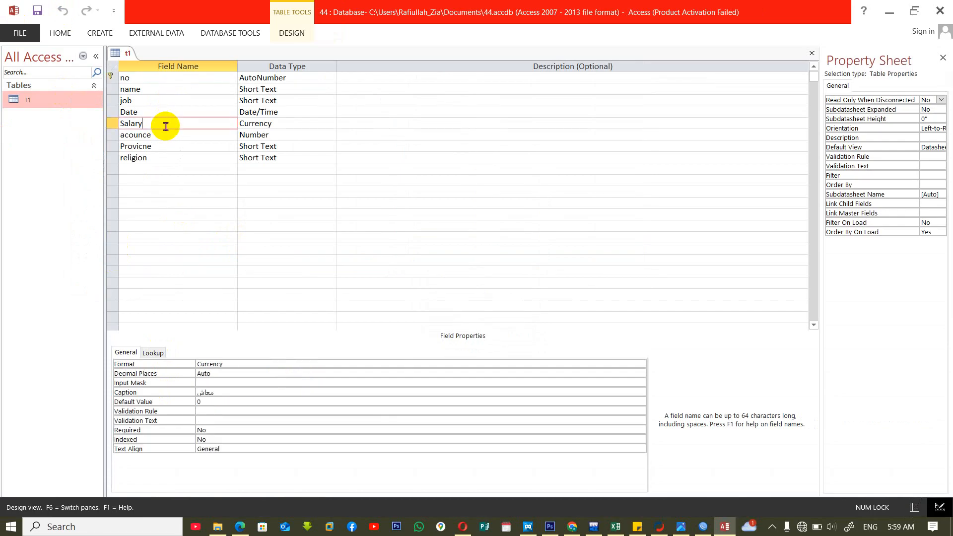
{"action": "left_click", "coordinate": [163, 89]}
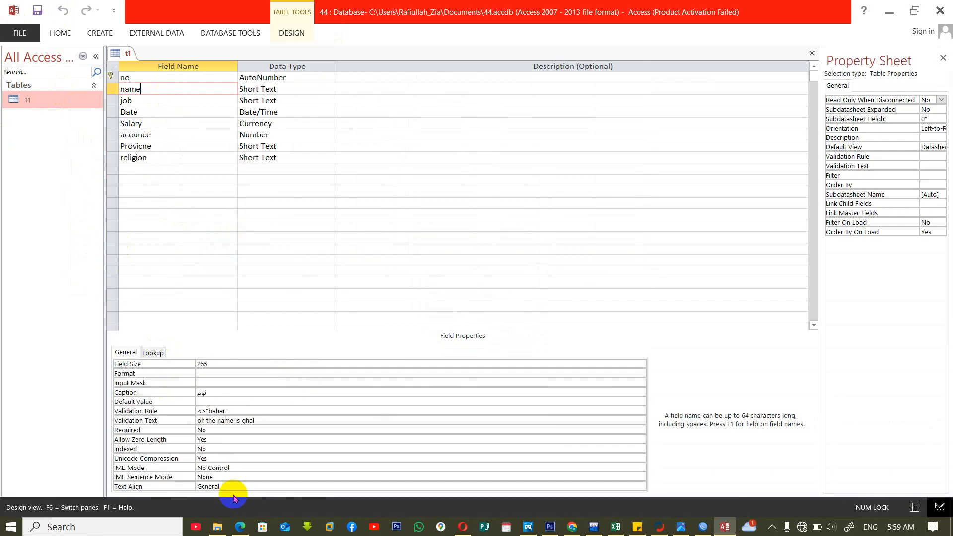
{"action": "left_click", "coordinate": [269, 408]}
{"action": "key", "text": "BackSpace"}
{"action": "key", "text": "BackSpace"}
{"action": "key", "text": "BackSpace"}
{"action": "key", "text": "BackSpace"}
{"action": "key", "text": "BackSpace"}
{"action": "key", "text": "BackSpace"}
{"action": "key", "text": "BackSpace"}
{"action": "key", "text": "BackSpace"}
{"action": "key", "text": "BackSpace"}
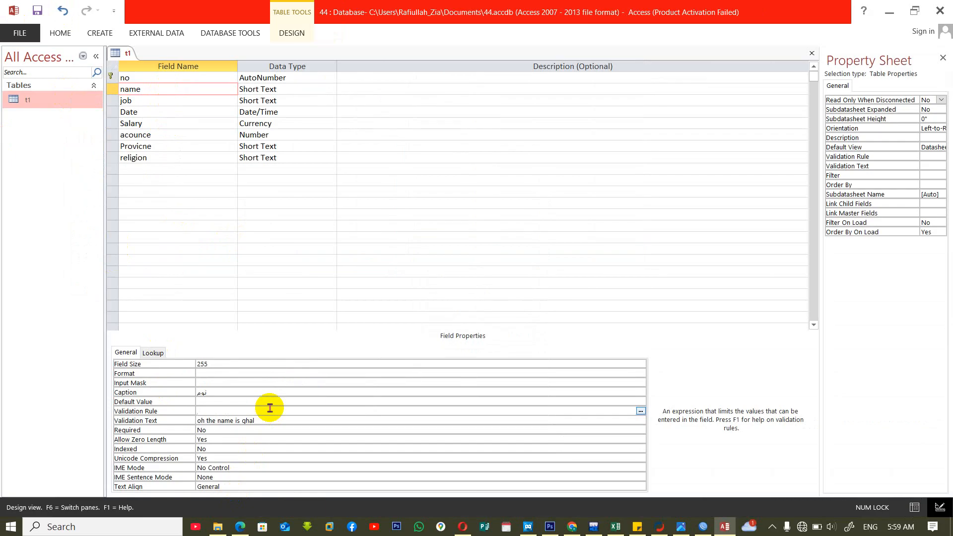
{"action": "left_click", "coordinate": [152, 123]}
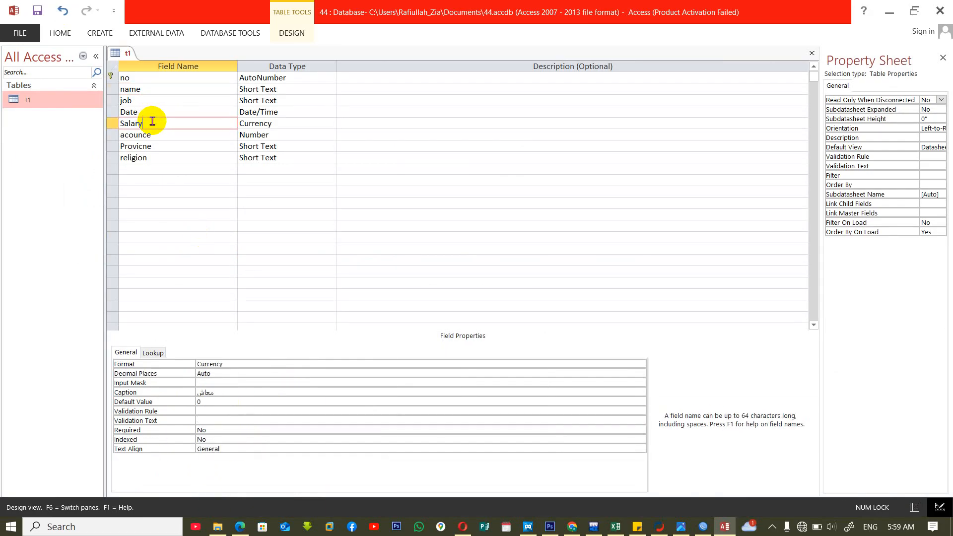
{"action": "left_click", "coordinate": [210, 412]}
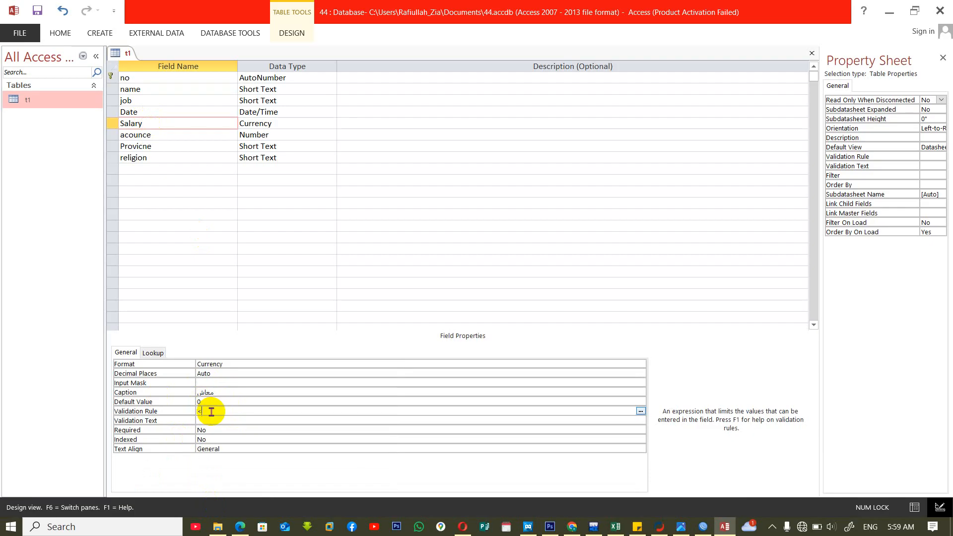
{"action": "type", "text": "<15000"}
{"action": "key", "text": "ctrl+w"}
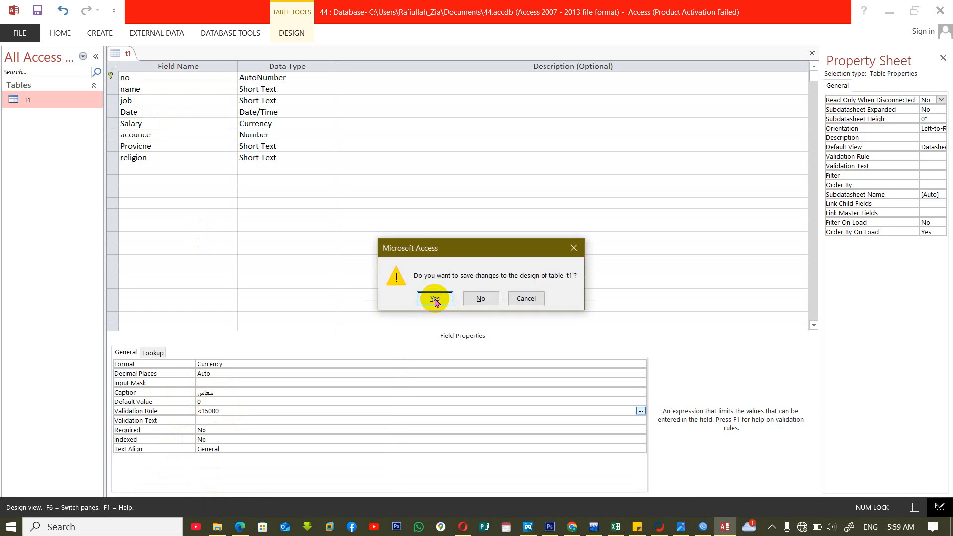
{"action": "left_click", "coordinate": [477, 297]}
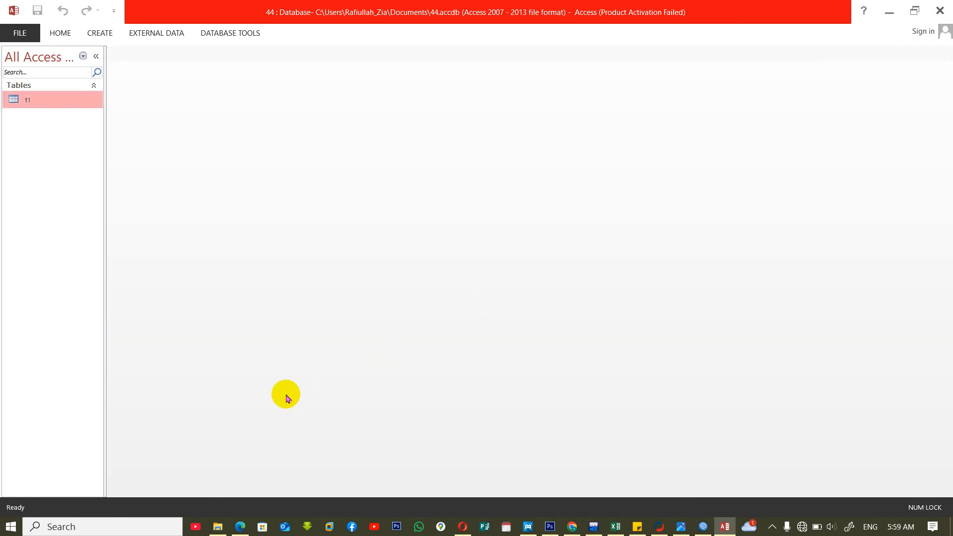
Reopen t1 in Design View and set the Salary field's validation rule to <15000.
{"action": "right_click", "coordinate": [52, 104]}
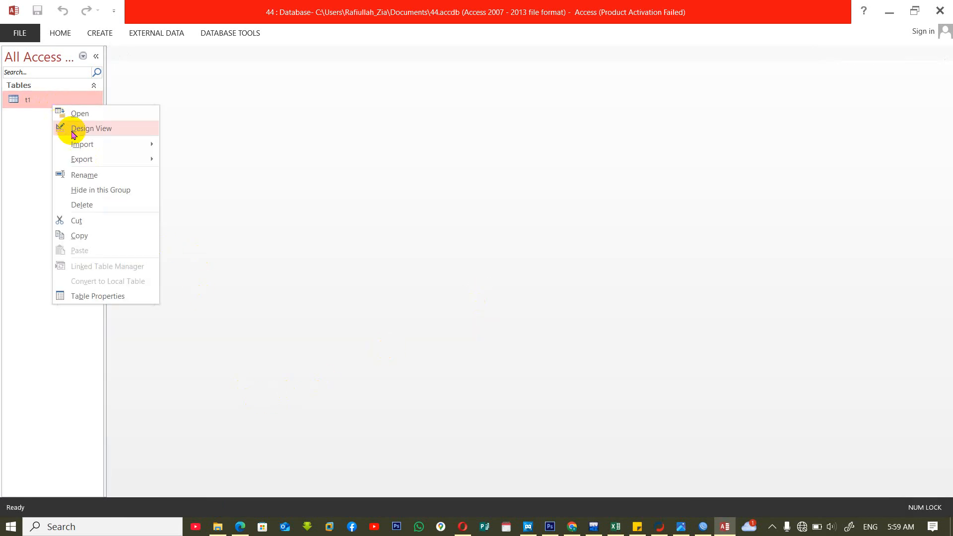
{"action": "left_click", "coordinate": [83, 129]}
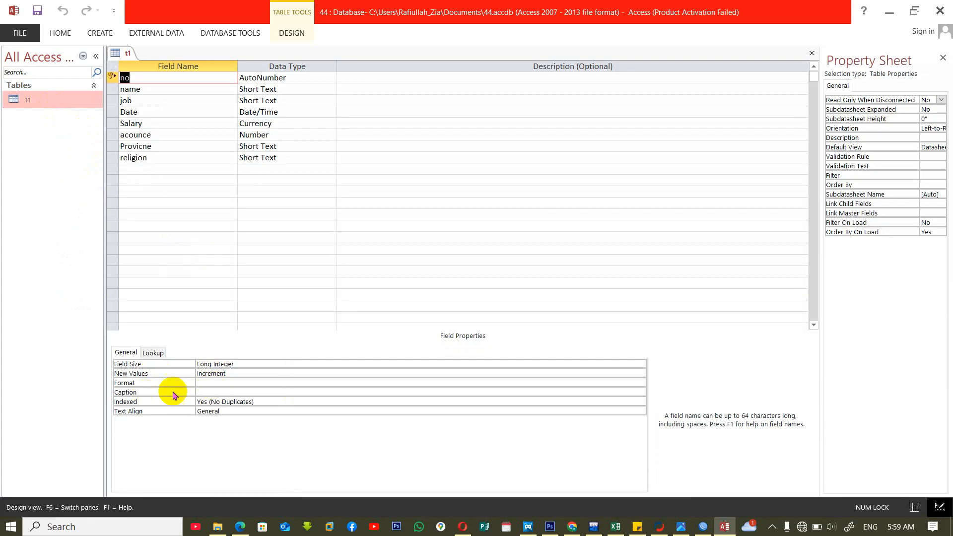
{"action": "left_click", "coordinate": [172, 124]}
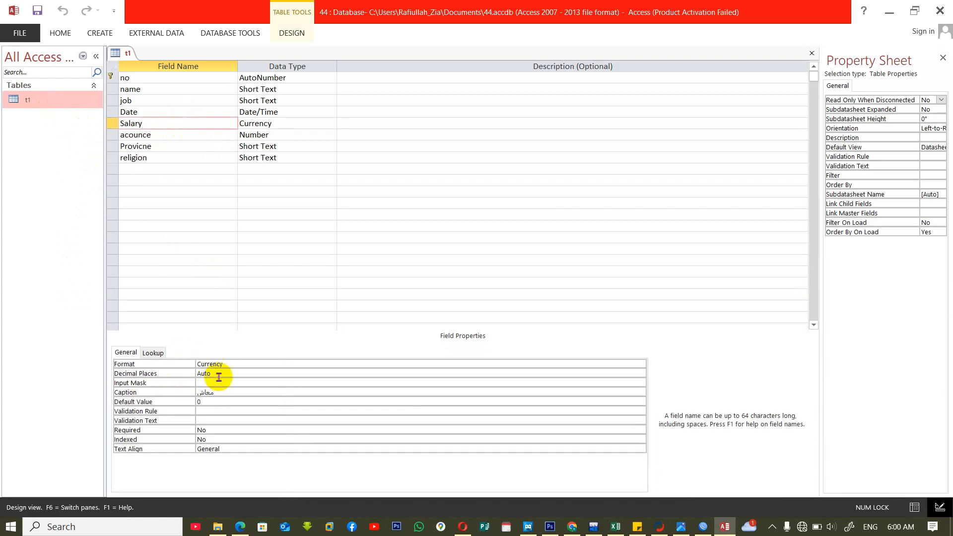
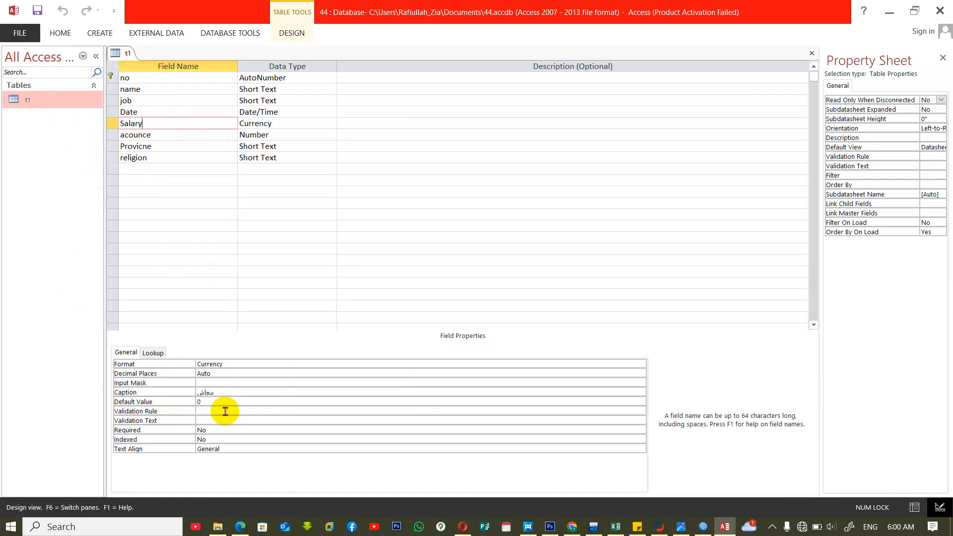
{"action": "left_click", "coordinate": [224, 410]}
{"action": "type", "text": "<"}
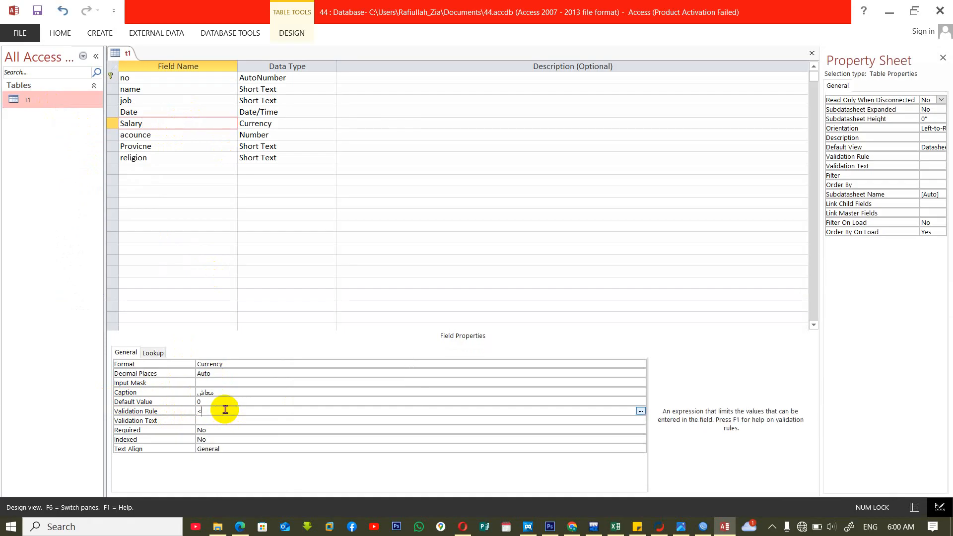
{"action": "type", "text": "1500"}
{"action": "key", "text": "Return"}
{"action": "left_click", "coordinate": [224, 412]}
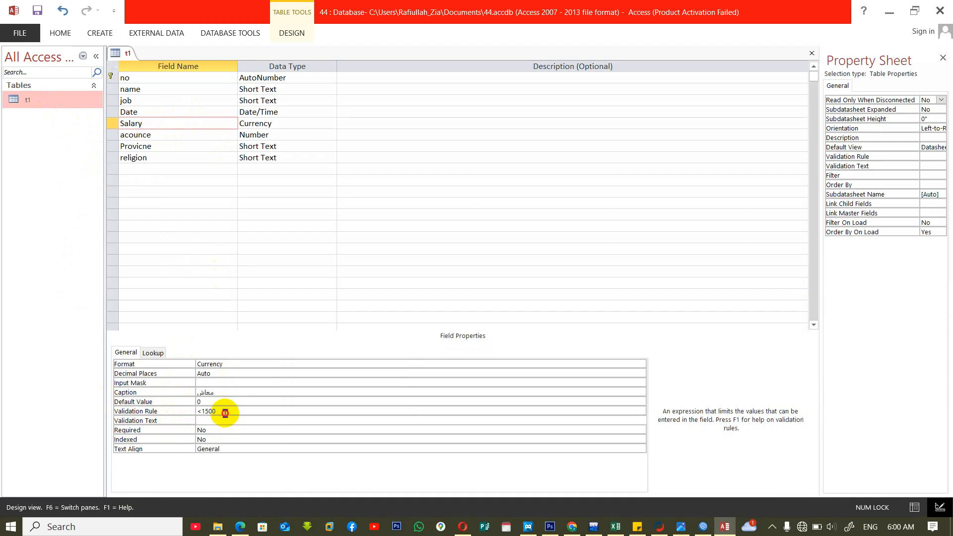
{"action": "type", "text": "0"}
{"action": "key", "text": "Return"}
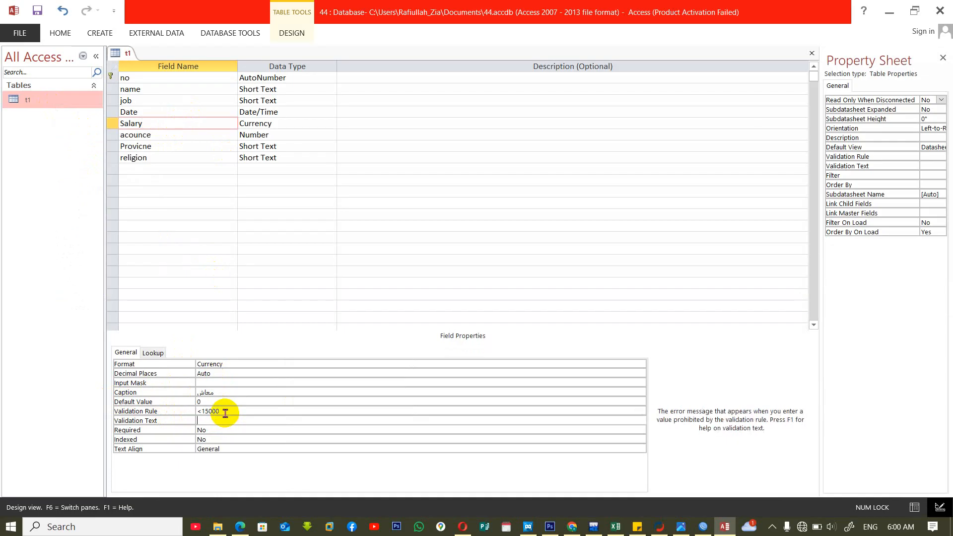
Set the Salary field's validation text to "the salary is no allowed", then save and close t1.
{"action": "type", "text": "the salary is no allowed"}
{"action": "key", "text": "ctrl+w"}
{"action": "key", "text": "Return"}
{"action": "key", "text": "Return"}
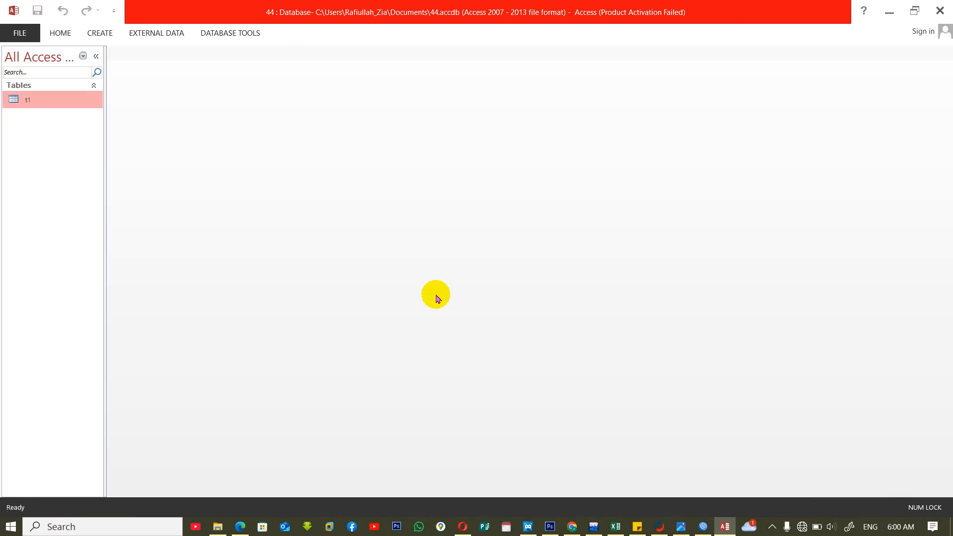
Open t1, start a seventeenth record with the name dkj, and try dk as its job.
{"action": "double_click", "coordinate": [56, 99]}
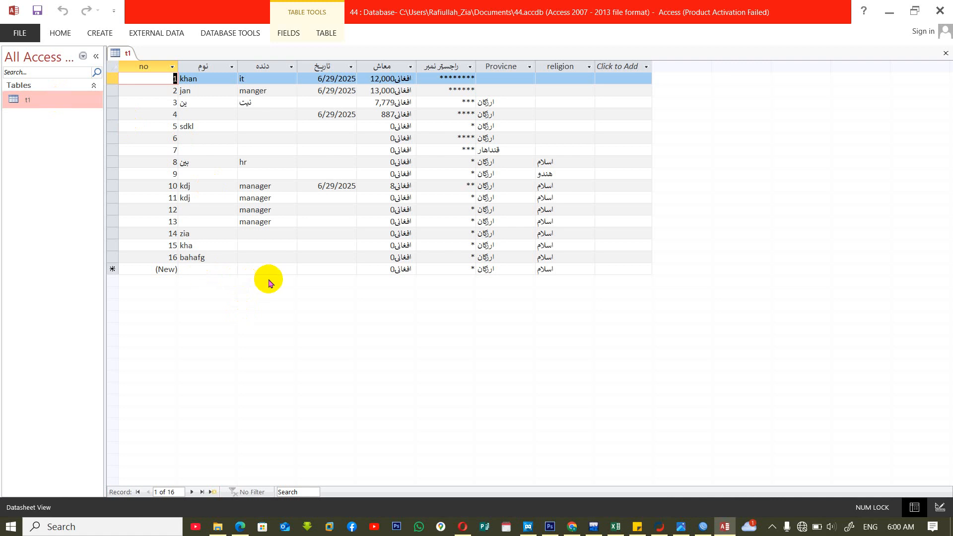
{"action": "left_click", "coordinate": [198, 268]}
{"action": "type", "text": "dkj"}
{"action": "key", "text": "Tab"}
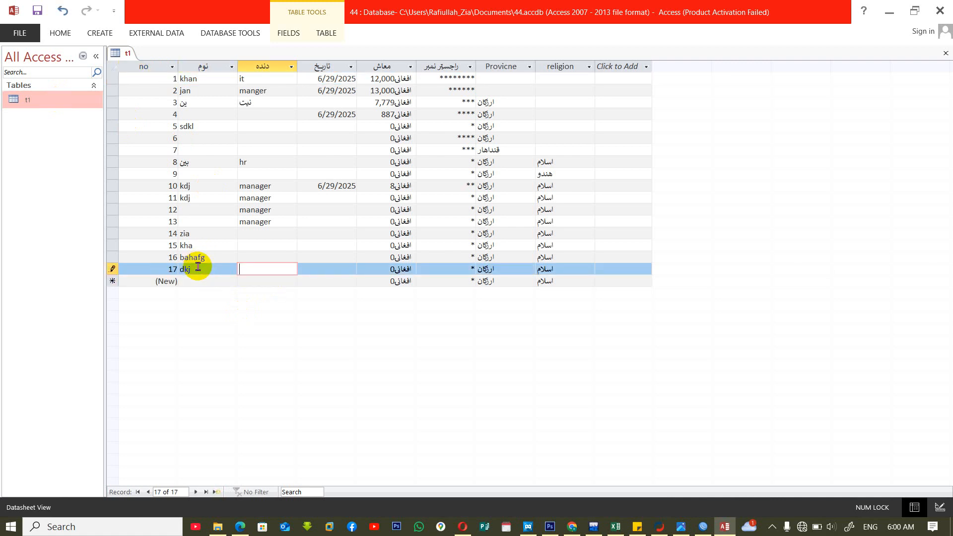
{"action": "type", "text": "dk"}
{"action": "key", "text": "Tab"}
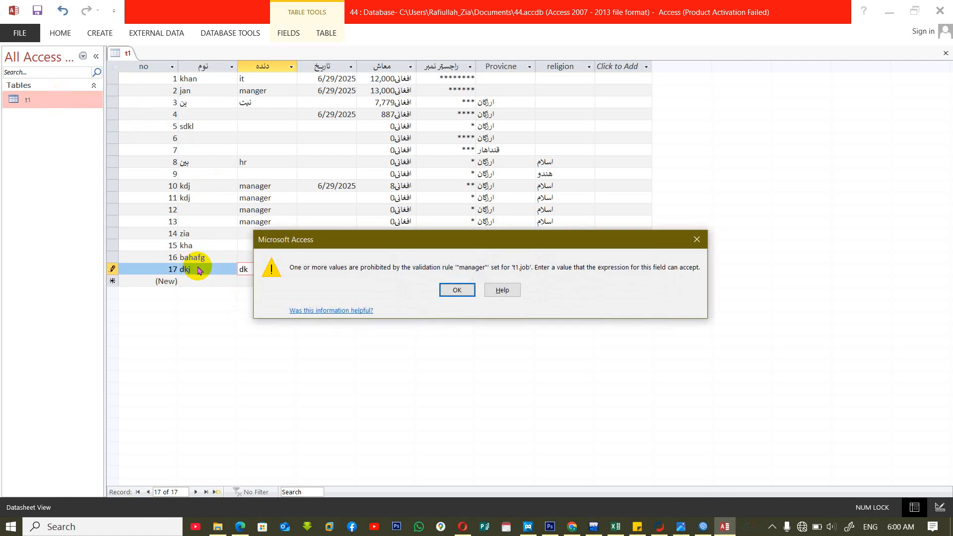
{"action": "key", "text": "Return"}
{"action": "key", "text": "BackSpace"}
{"action": "key", "text": "BackSpace"}
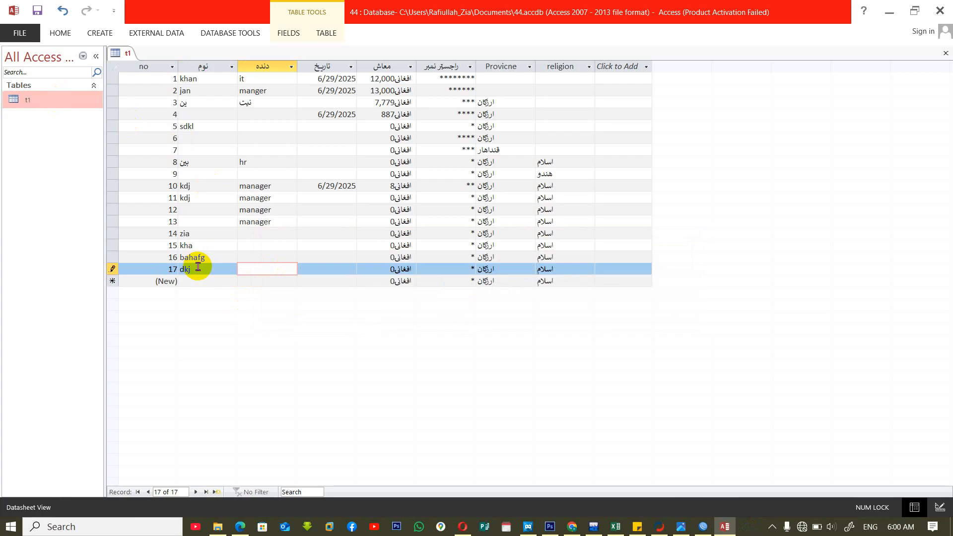
Set the seventeenth record's job to manager and its date to 6/29/2025.
{"action": "type", "text": "dk"}
{"action": "key", "text": "BackSpace"}
{"action": "key", "text": "BackSpace"}
{"action": "type", "text": "manager"}
{"action": "key", "text": "Tab"}
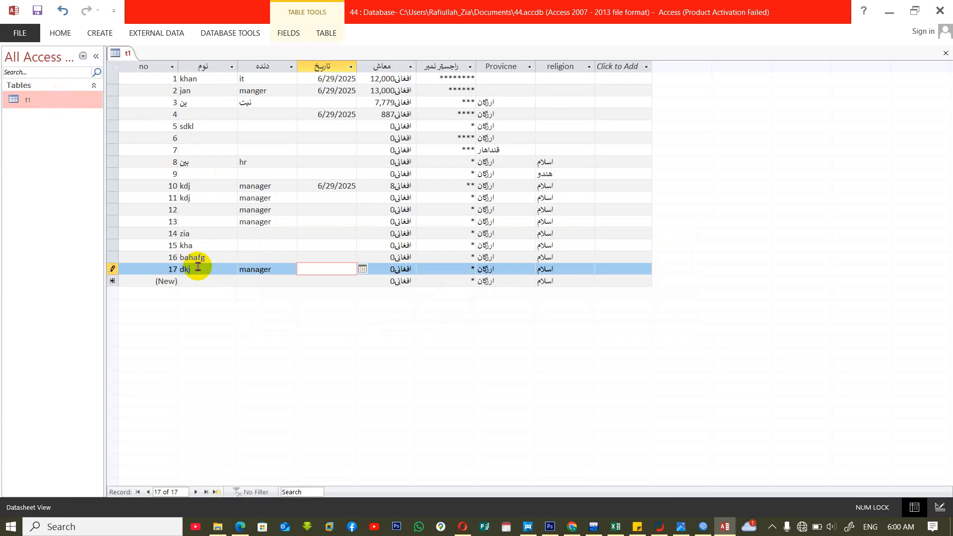
{"action": "key", "text": "ctrl+semicolon"}
{"action": "key", "text": "Tab"}
Try 16000 as the seventeenth record's salary, change it to 1600, and close t1.
{"action": "type", "text": "16000"}
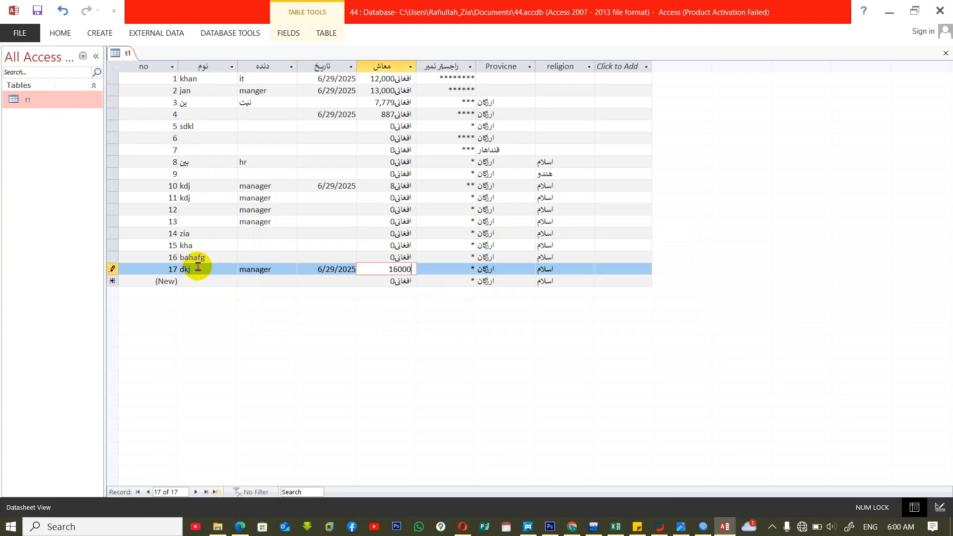
{"action": "key", "text": "Tab"}
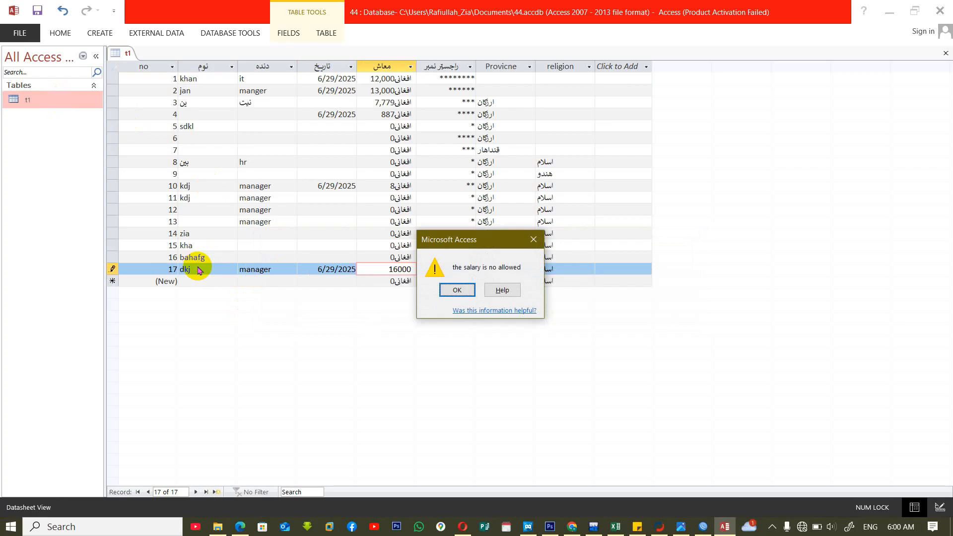
{"action": "key", "text": "Return"}
{"action": "key", "text": "BackSpace"}
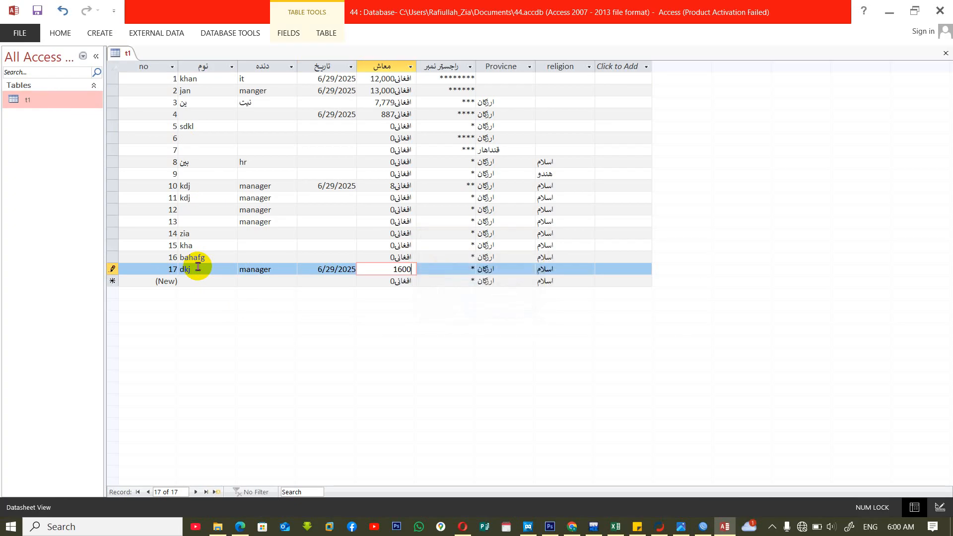
{"action": "key", "text": "Tab"}
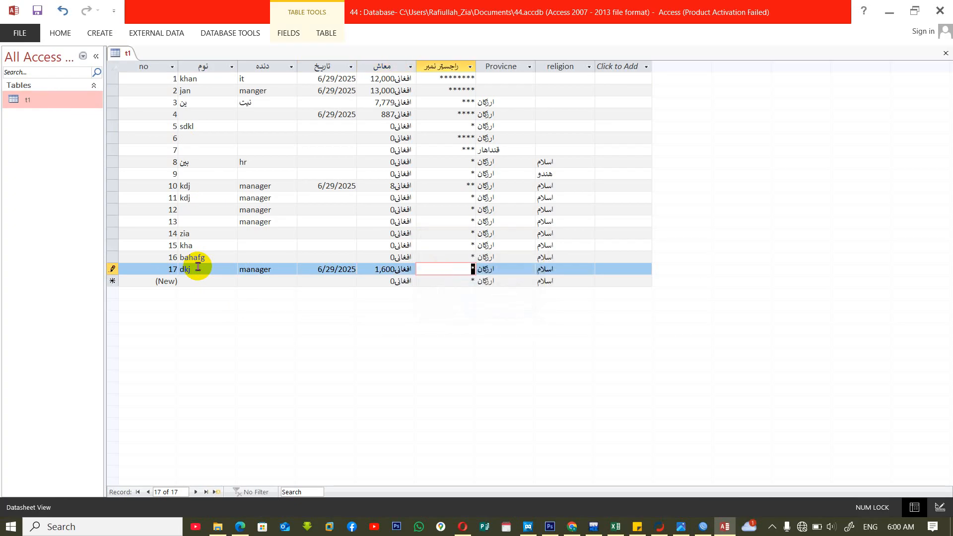
{"action": "key", "text": "ctrl+w"}
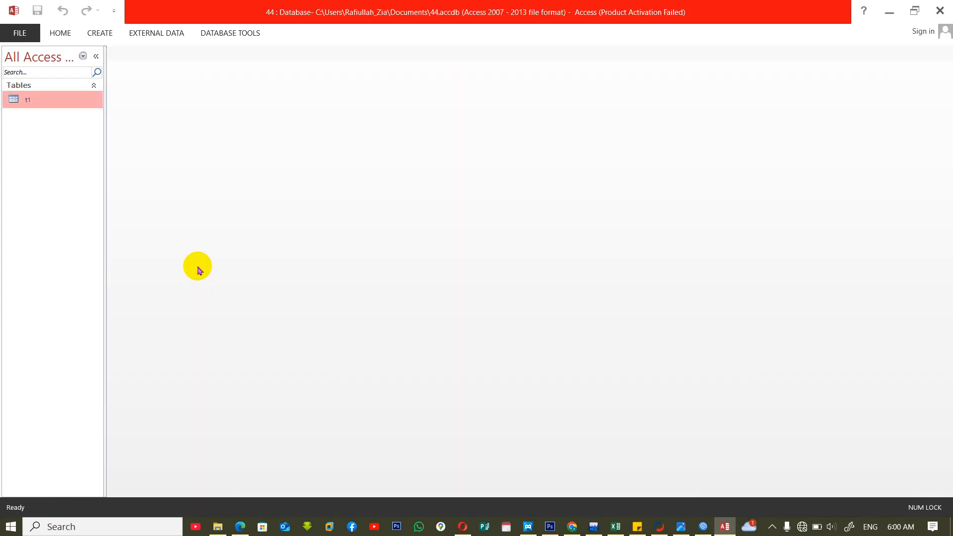
Check the Salary field's validation rule in t1's Design View and close the table.
{"action": "right_click", "coordinate": [46, 107]}
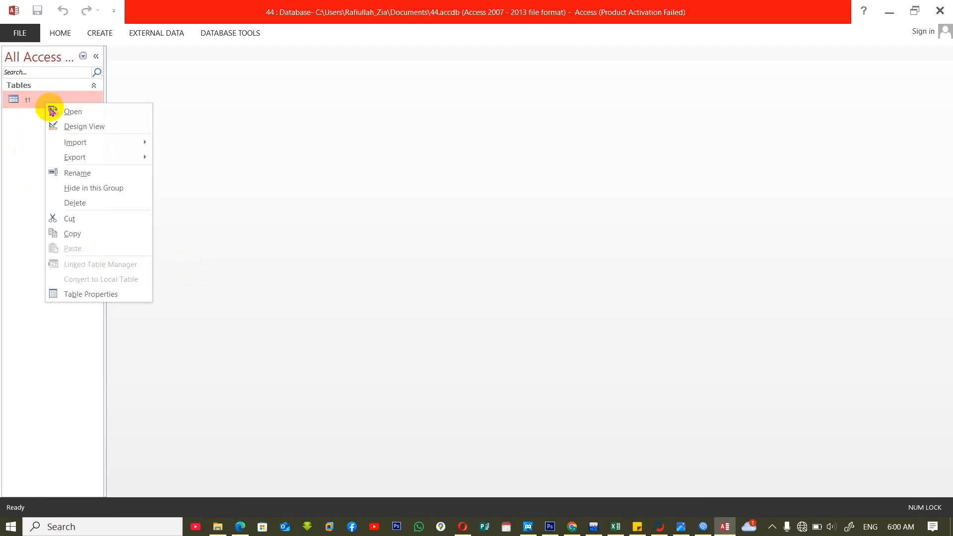
{"action": "left_click", "coordinate": [87, 124]}
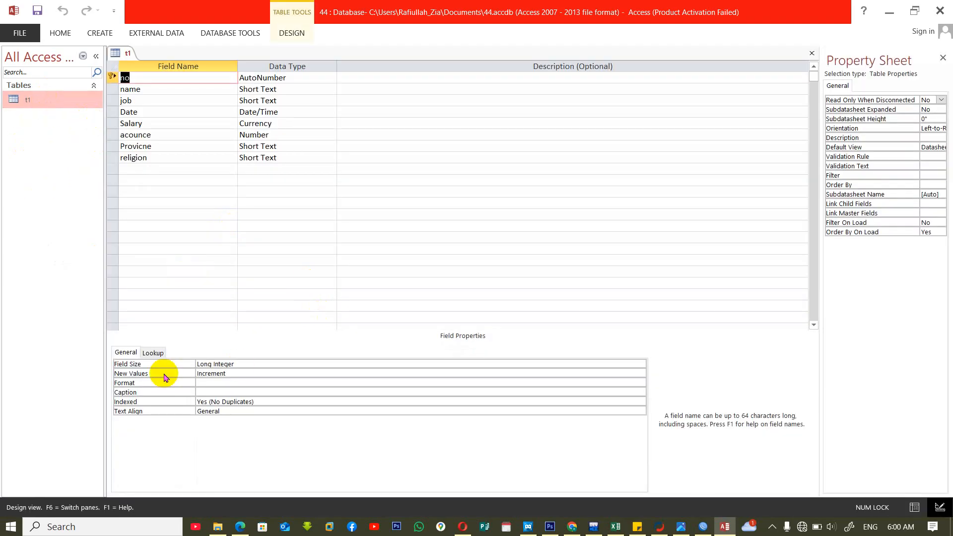
{"action": "left_click", "coordinate": [164, 123]}
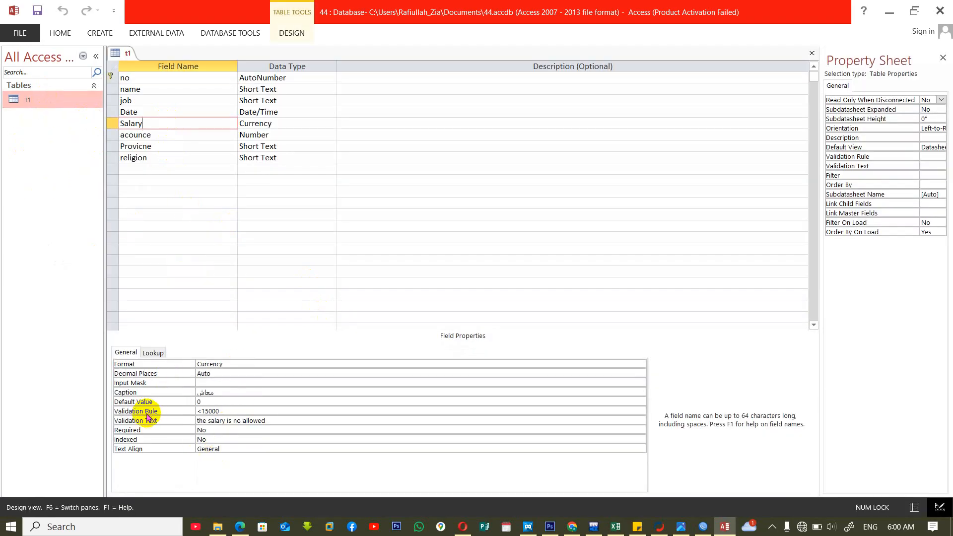
{"action": "left_click", "coordinate": [227, 412]}
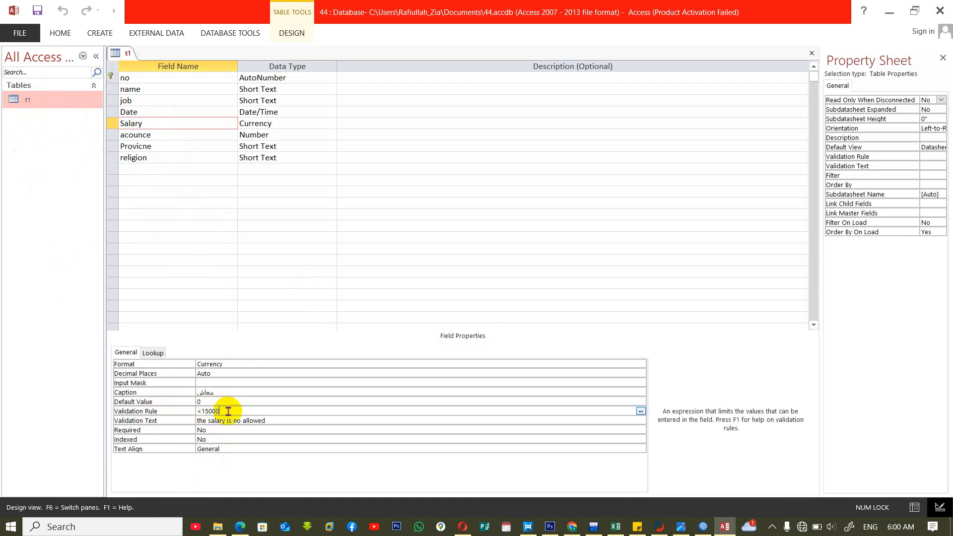
{"action": "key", "text": "ctrl+w"}
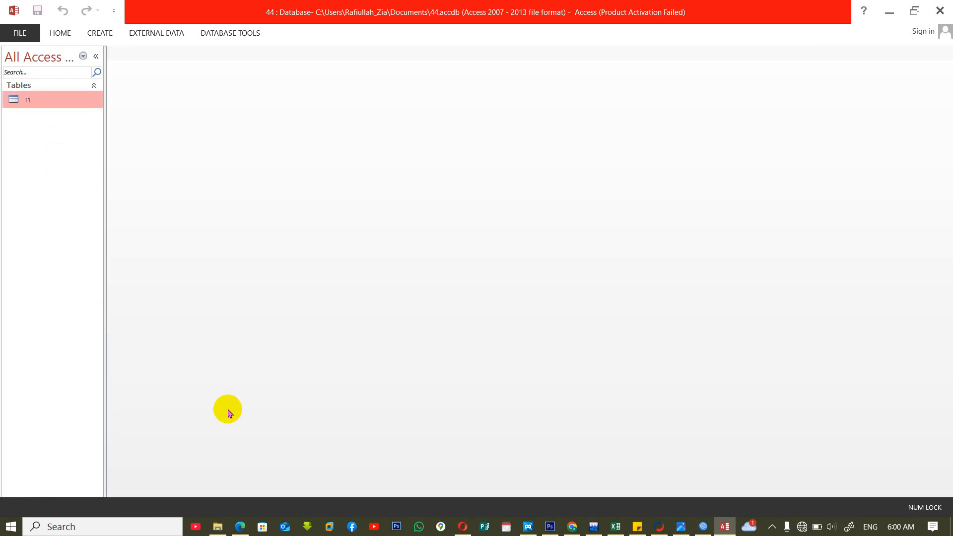
Open t1 and try 15000 as the salary of a new eighteenth record.
{"action": "double_click", "coordinate": [35, 101]}
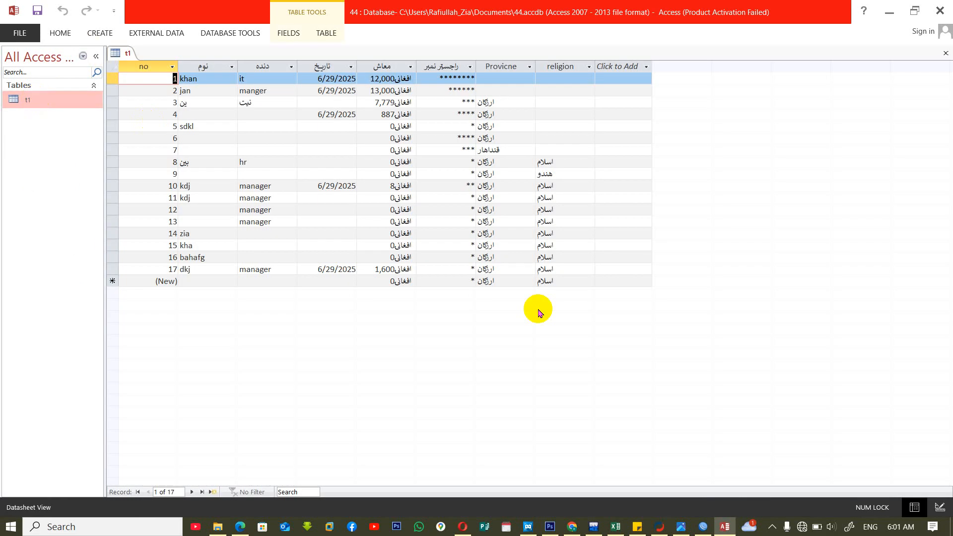
{"action": "left_click", "coordinate": [369, 280]}
{"action": "type", "text": "1"}
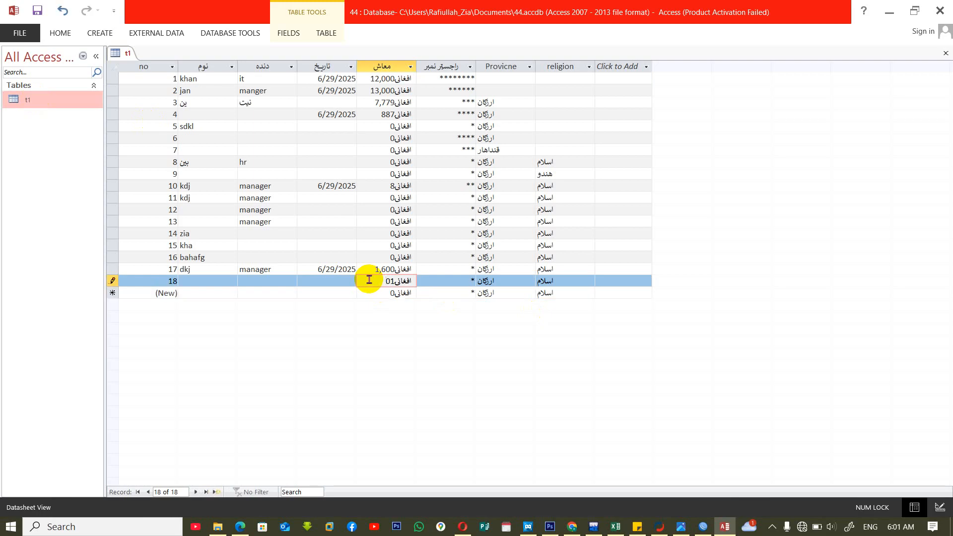
{"action": "key", "text": "BackSpace"}
{"action": "key", "text": "BackSpace"}
{"action": "type", "text": "5000"}
{"action": "key", "text": "Return"}
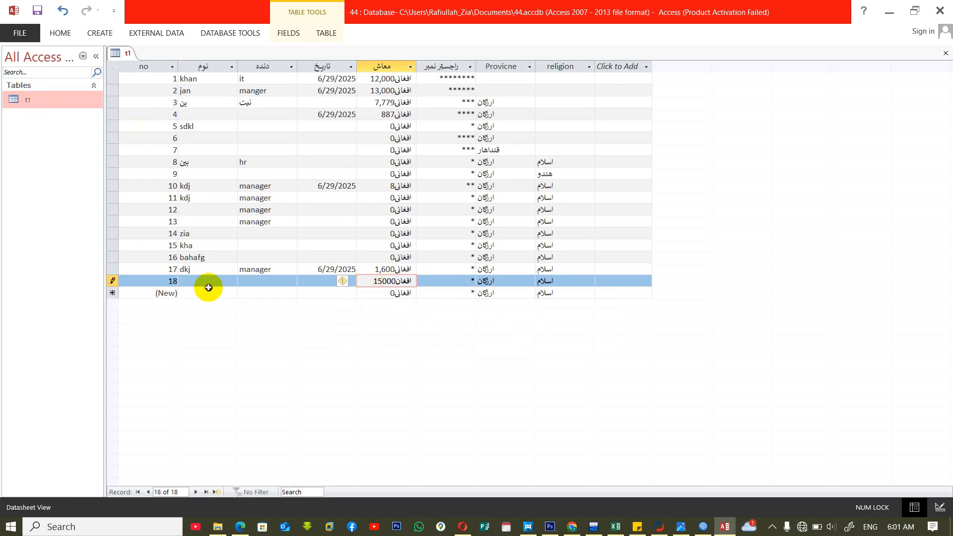
Clear the eighteenth record's salary and try entering 15000 again.
{"action": "key", "text": "BackSpace"}
{"action": "key", "text": "BackSpace"}
{"action": "key", "text": "BackSpace"}
{"action": "key", "text": "BackSpace"}
{"action": "key", "text": "BackSpace"}
{"action": "key", "text": "BackSpace"}
{"action": "key", "text": "BackSpace"}
{"action": "key", "text": "BackSpace"}
{"action": "key", "text": "BackSpace"}
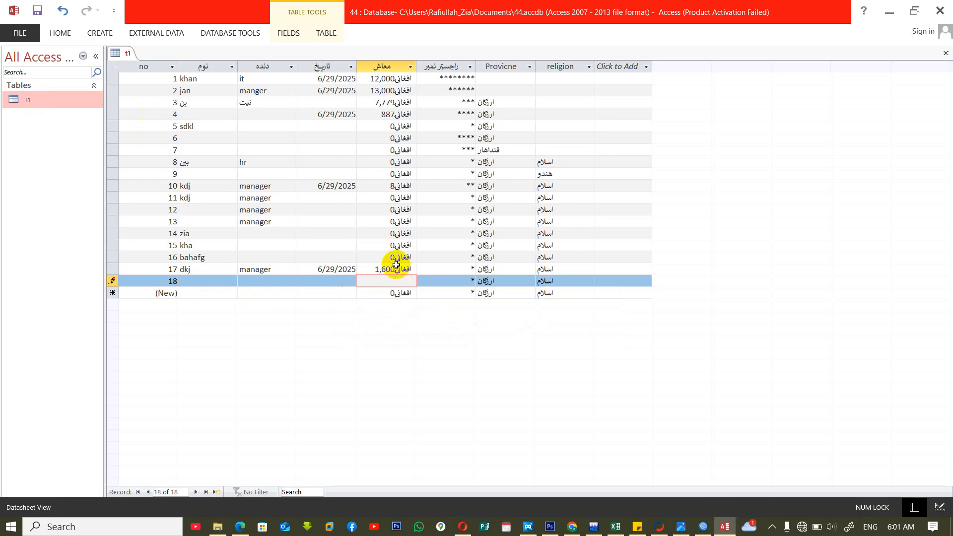
{"action": "type", "text": "5000"}
{"action": "key", "text": "Return"}
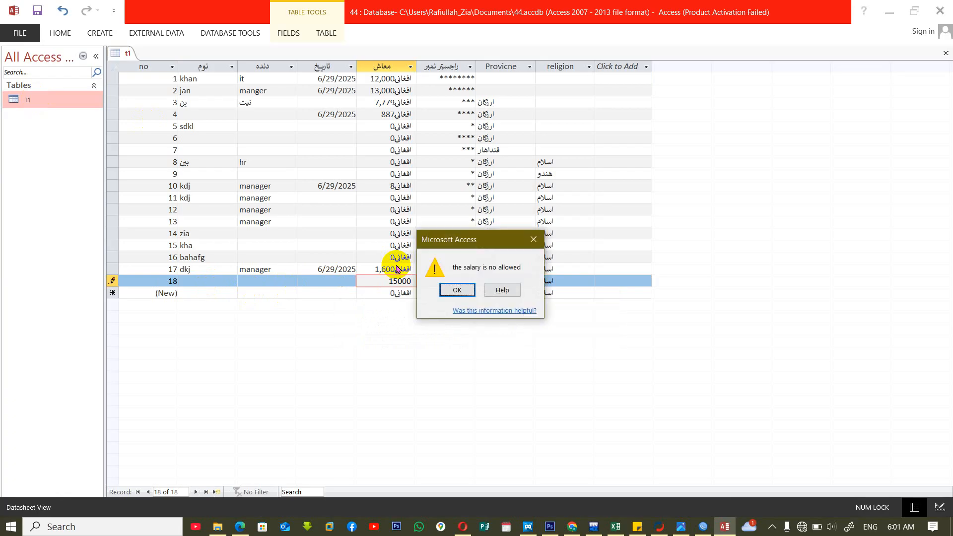
{"action": "key", "text": "Return"}
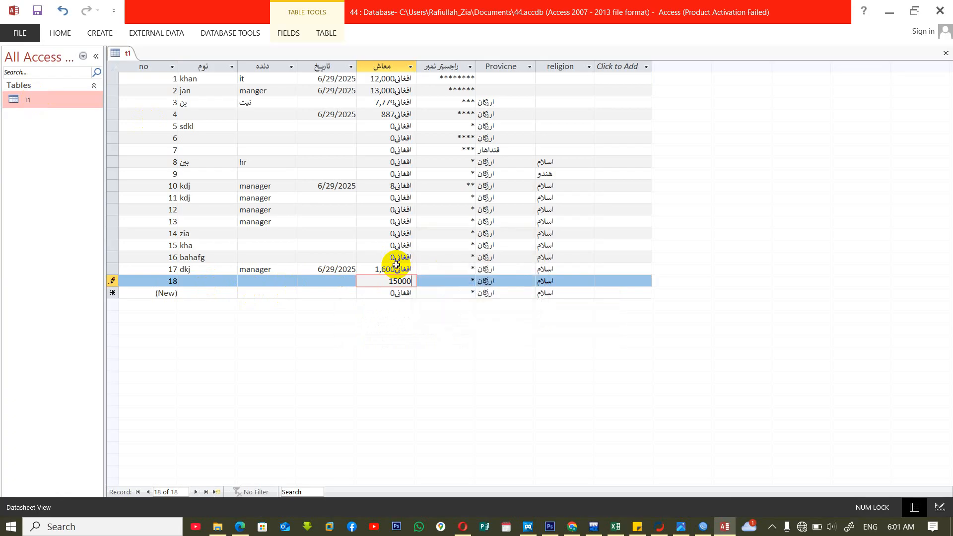
Change the eighteenth record's salary to 14999 and commit the entry.
{"action": "key", "text": "BackSpace"}
{"action": "key", "text": "BackSpace"}
{"action": "key", "text": "BackSpace"}
{"action": "type", "text": "4000"}
{"action": "key", "text": "BackSpace"}
{"action": "key", "text": "BackSpace"}
{"action": "type", "text": "999"}
{"action": "key", "text": "Tab"}
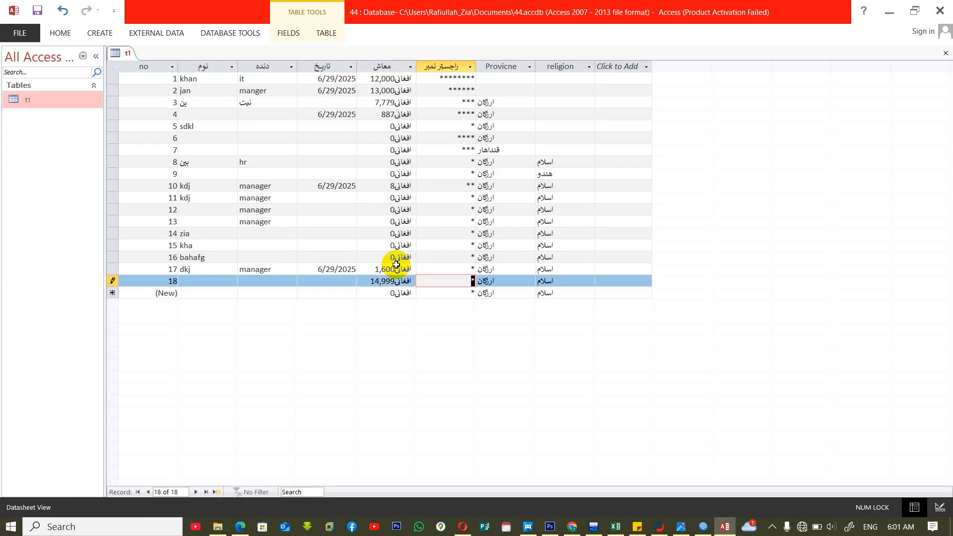
{"action": "left_click", "coordinate": [26, 100]}
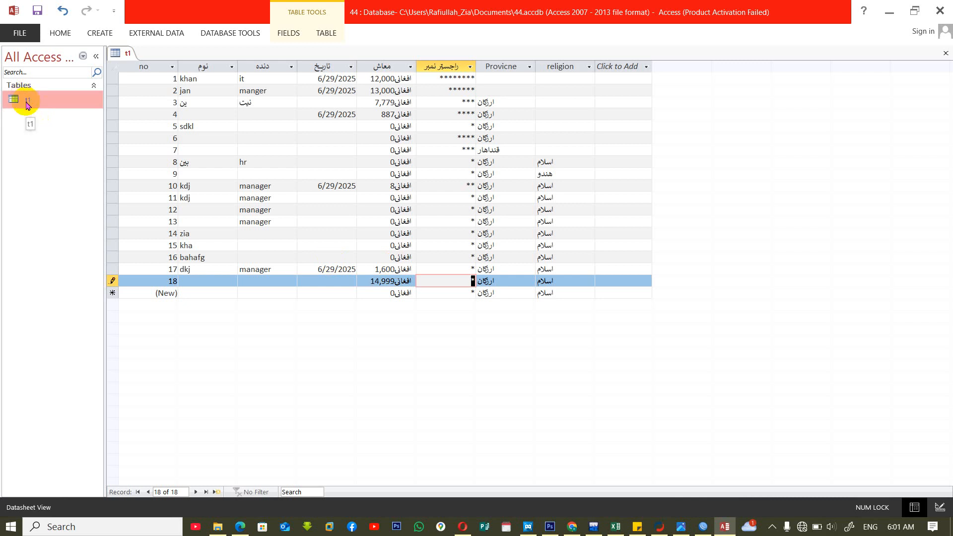
Open t1 in Design View, change the Salary field's validation rule to <=15000, and save and close the table.
{"action": "right_click", "coordinate": [26, 102]}
{"action": "left_click", "coordinate": [72, 124]}
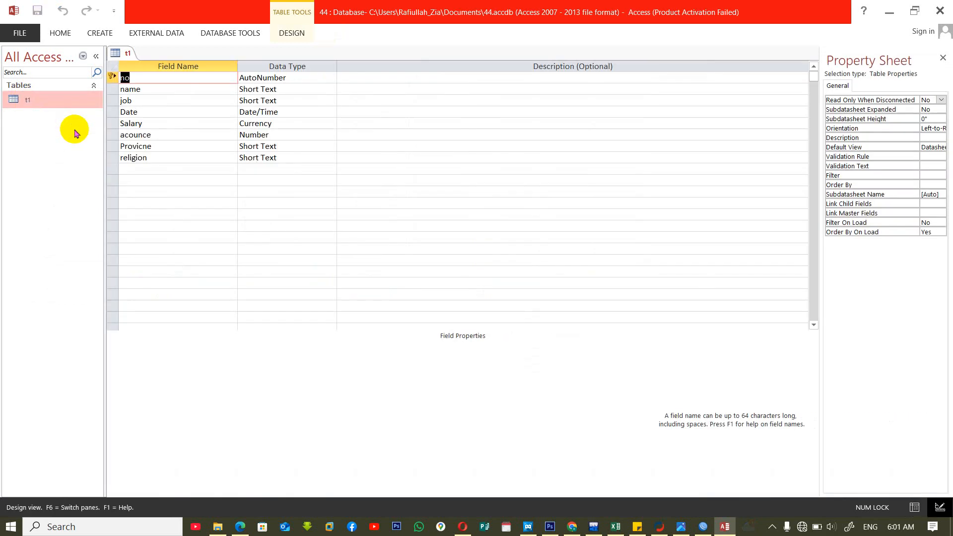
{"action": "left_click", "coordinate": [154, 124]}
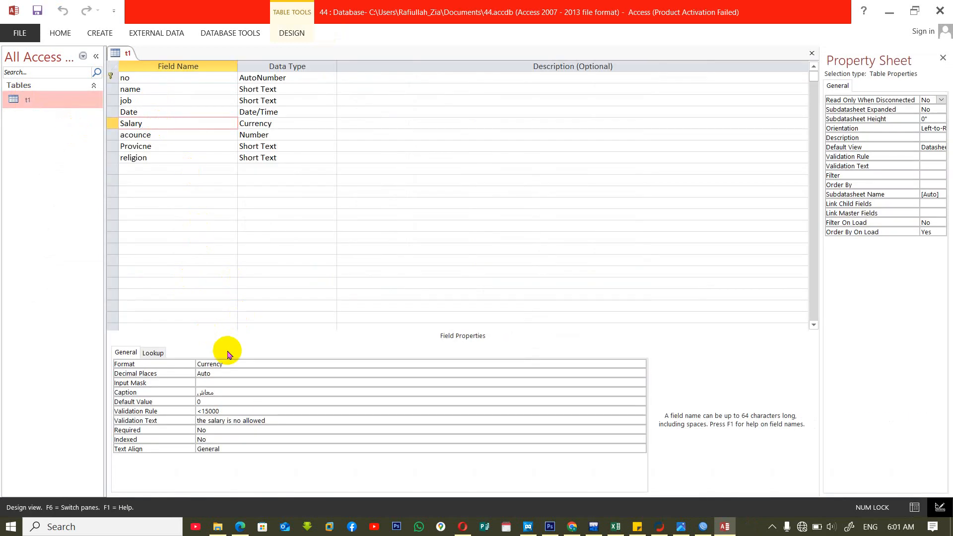
{"action": "left_click", "coordinate": [203, 410]}
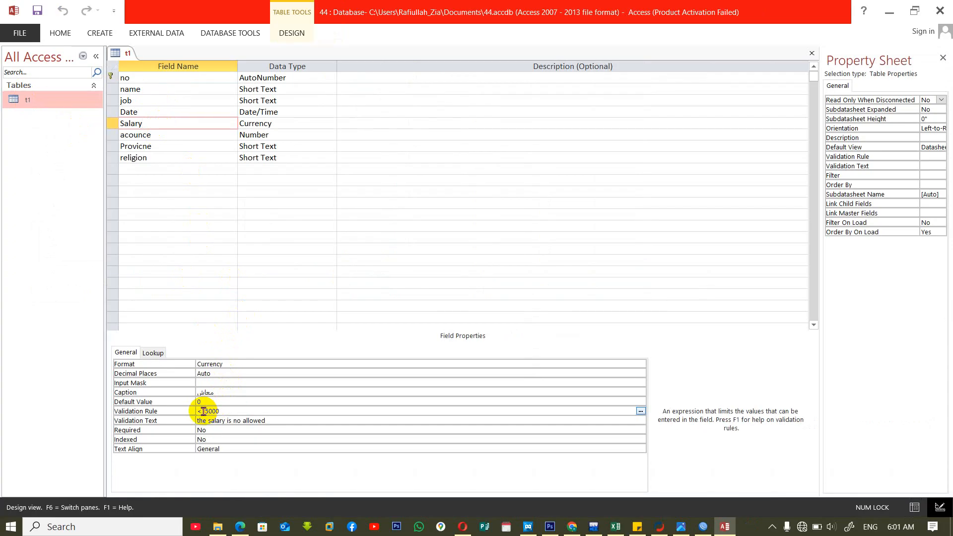
{"action": "type", "text": "="}
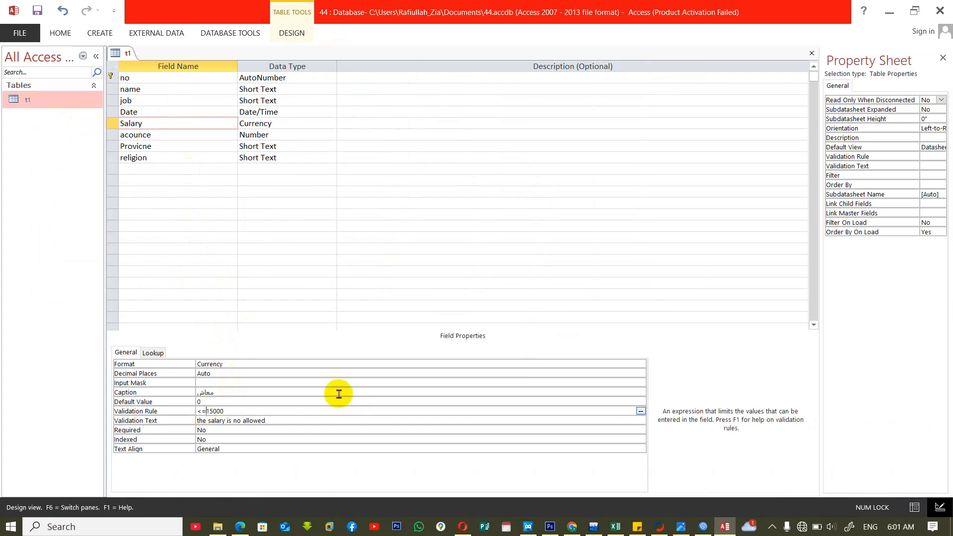
{"action": "key", "text": "ctrl+w"}
{"action": "left_click", "coordinate": [430, 297]}
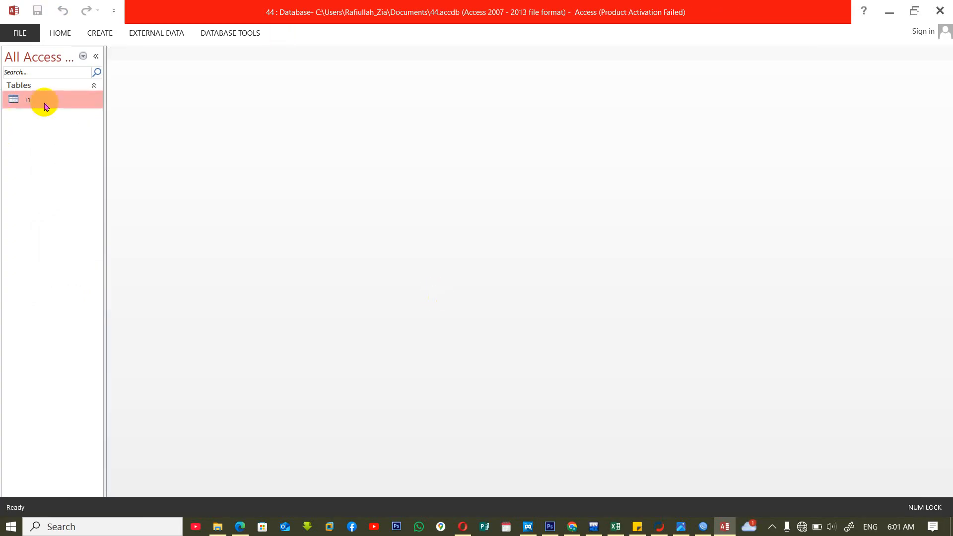
Open t1 and try ksd as the job of a new nineteenth record.
{"action": "double_click", "coordinate": [44, 103]}
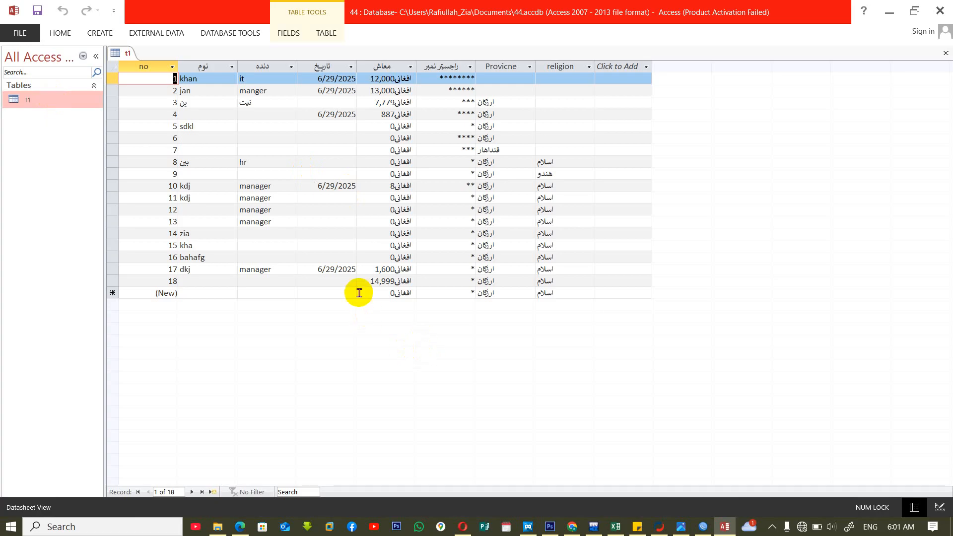
{"action": "left_click", "coordinate": [251, 294]}
{"action": "type", "text": "ksd"}
{"action": "key", "text": "Return"}
{"action": "key", "text": "Return"}
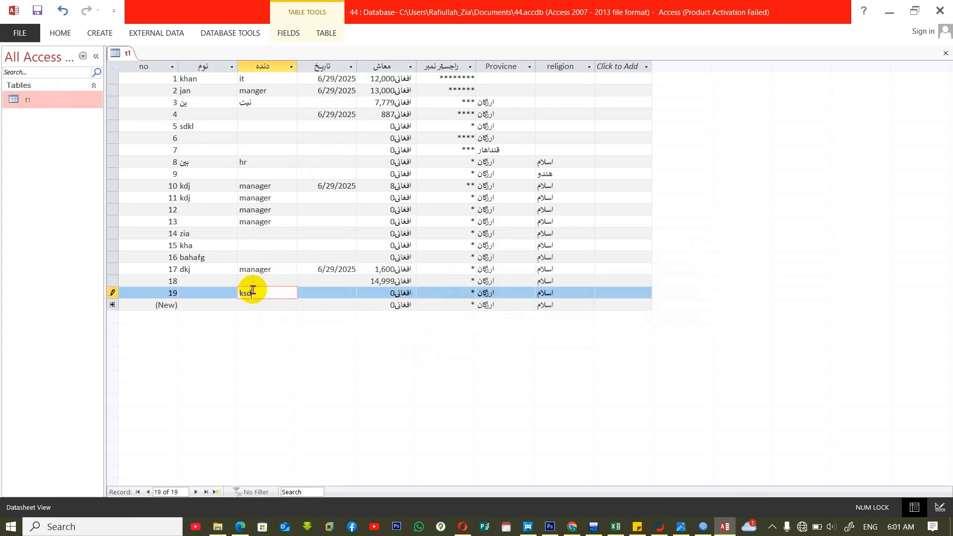
Replace the nineteenth record's job with manger and try to commit it.
{"action": "key", "text": "BackSpace"}
{"action": "key", "text": "BackSpace"}
{"action": "key", "text": "BackSpace"}
{"action": "type", "text": "manger"}
{"action": "key", "text": "Return"}
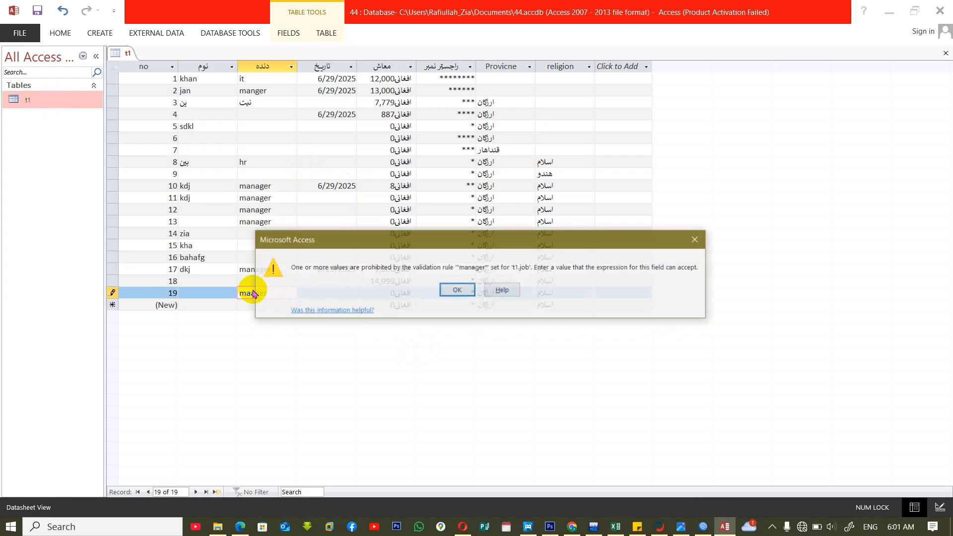
{"action": "key", "text": "Return"}
Clear the nineteenth record's job and enter manager.
{"action": "key", "text": "BackSpace"}
{"action": "key", "text": "BackSpace"}
{"action": "key", "text": "BackSpace"}
{"action": "key", "text": "BackSpace"}
{"action": "key", "text": "BackSpace"}
{"action": "key", "text": "BackSpace"}
{"action": "type", "text": "m"}
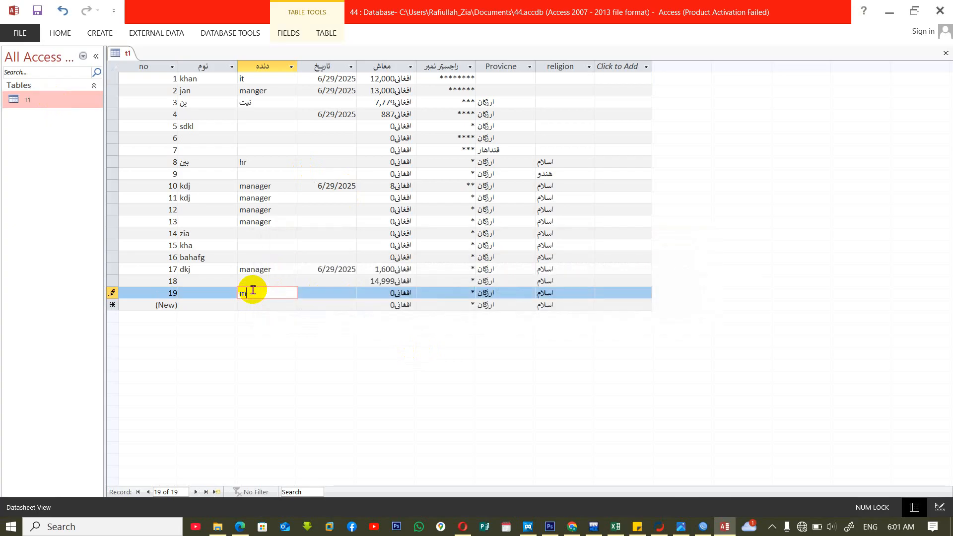
{"action": "type", "text": "anager"}
{"action": "key", "text": "Return"}
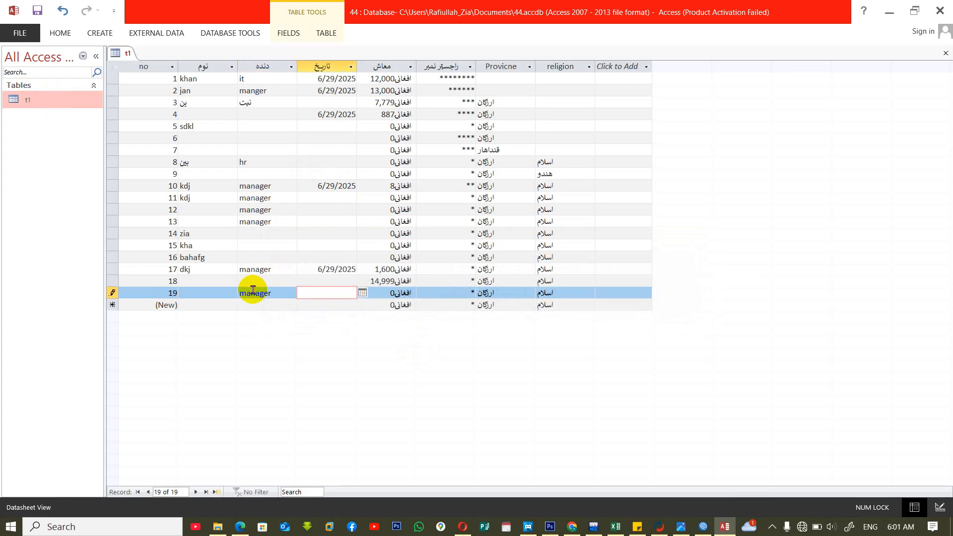
Give the nineteenth record the current date and a salary of 15000, and close the table.
{"action": "key", "text": "ctrl+semicolon"}
{"action": "key", "text": "Return"}
{"action": "type", "text": "14"}
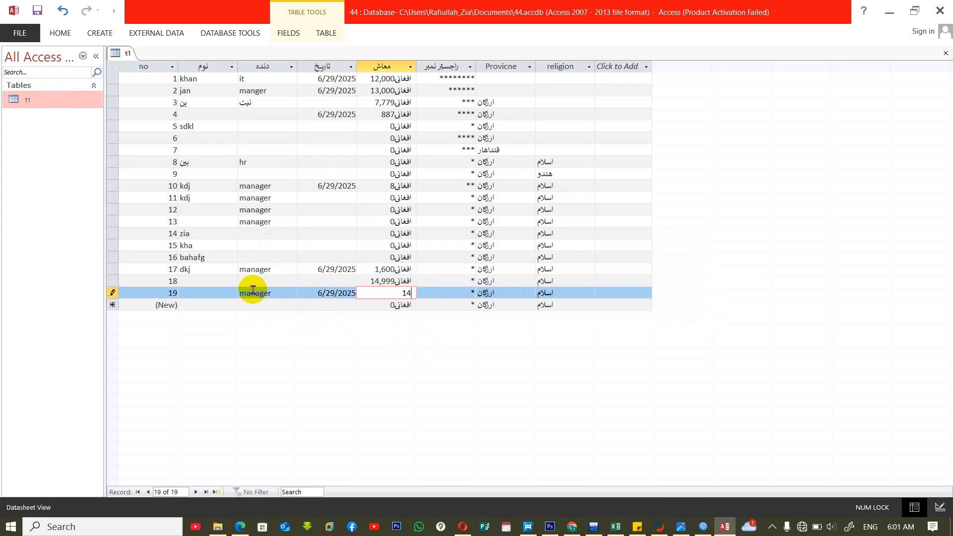
{"action": "key", "text": "BackSpace"}
{"action": "type", "text": "5000"}
{"action": "key", "text": "Return"}
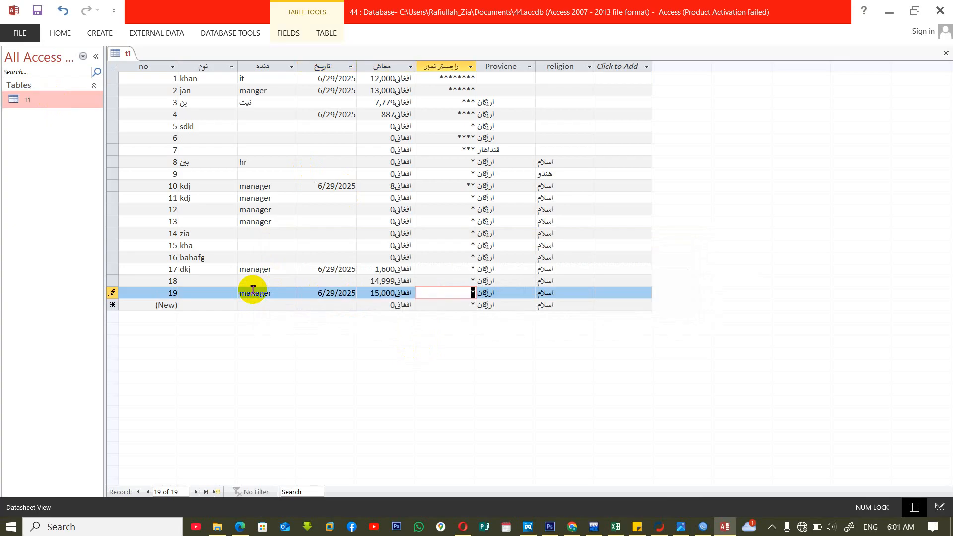
{"action": "key", "text": "ctrl+w"}
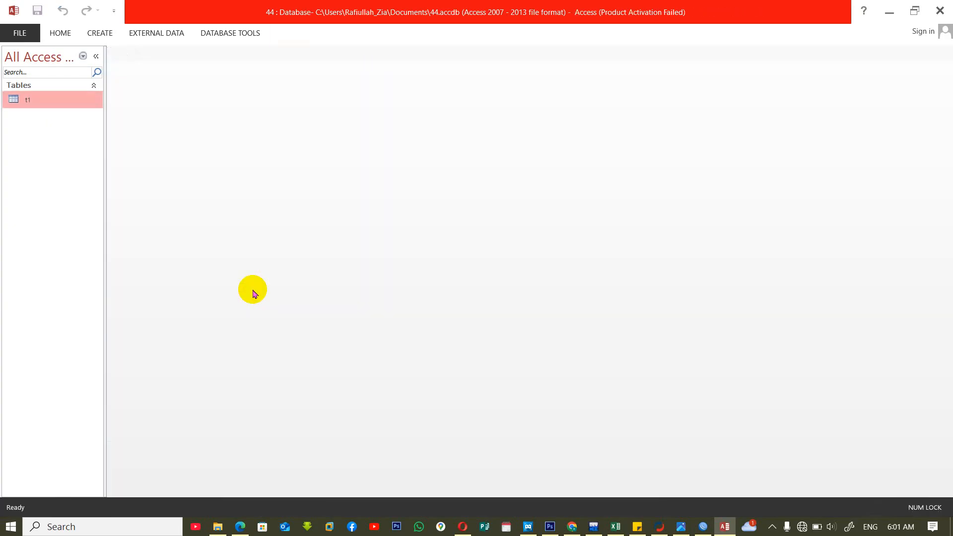
Open t1 in Design View, set the Salary field's validation rule to >=1000, and save and close the table while keeping the new setting.
{"action": "right_click", "coordinate": [42, 102]}
{"action": "left_click", "coordinate": [74, 121]}
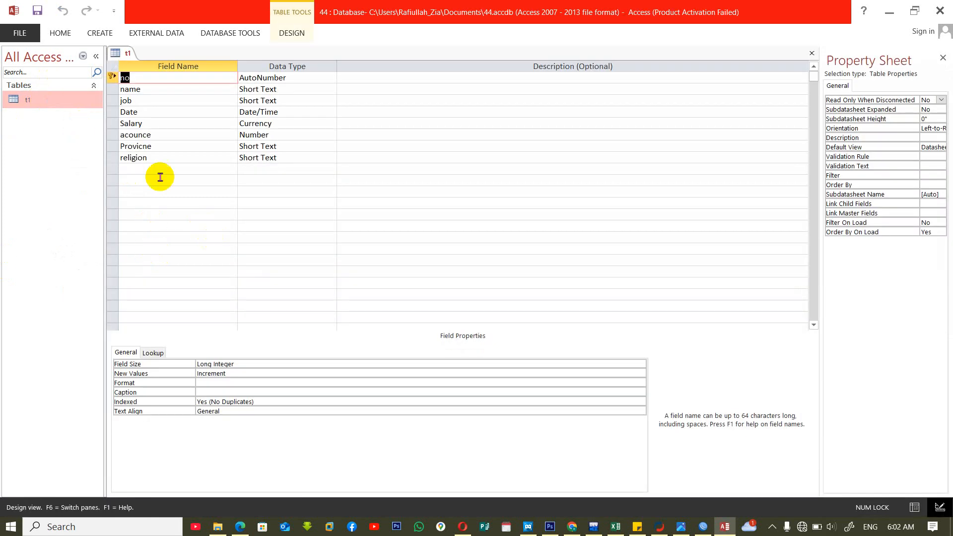
{"action": "left_click", "coordinate": [175, 120]}
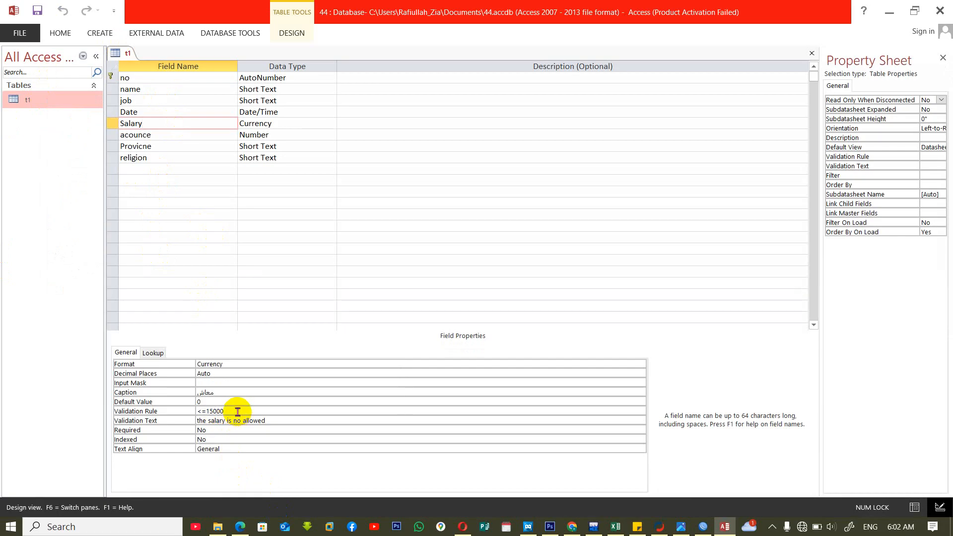
{"action": "left_click_drag", "start_coordinate": [238, 411], "coordinate": [198, 411]}
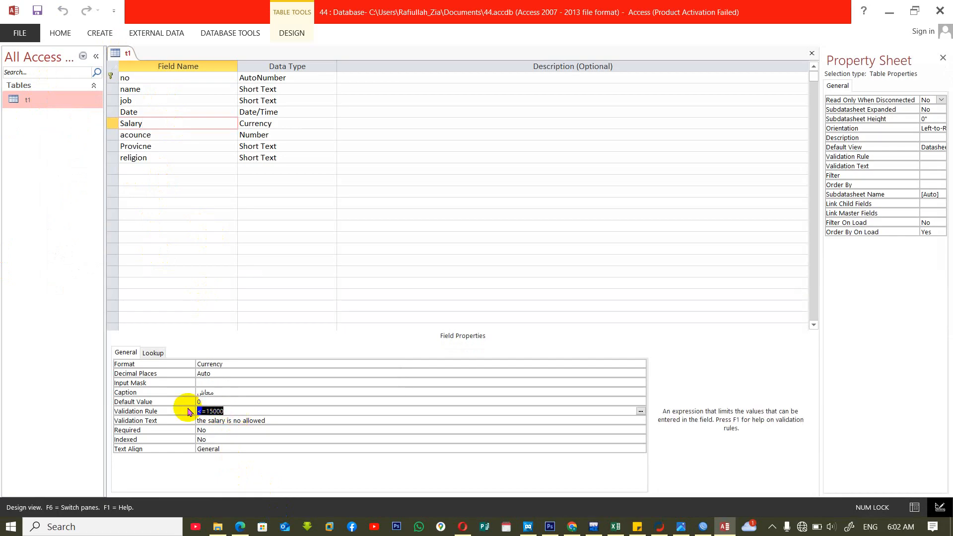
{"action": "type", "text": ">=100"}
{"action": "key", "text": "ctrl+w"}
{"action": "key", "text": "Return"}
{"action": "key", "text": "Return"}
{"action": "left_click", "coordinate": [434, 307]}
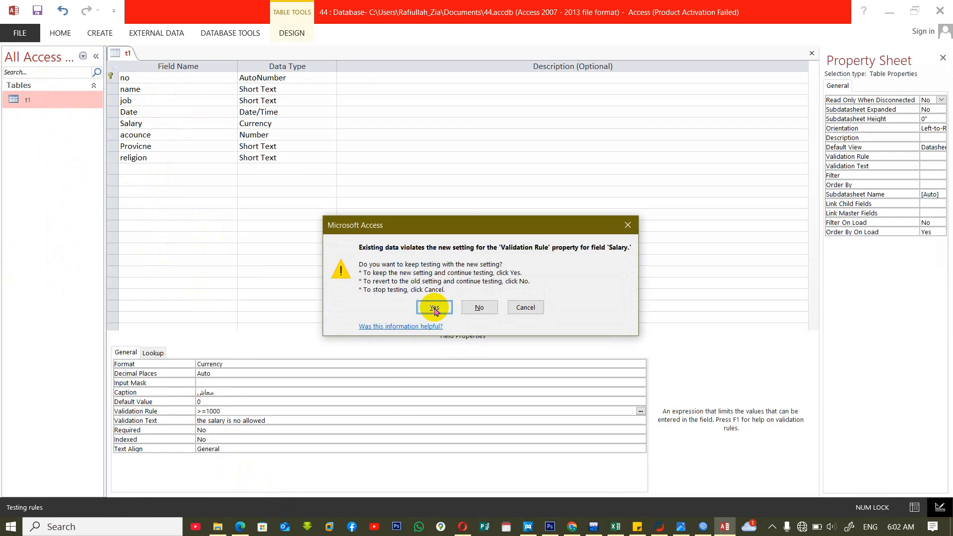
Open t1, try dk as the job of a new twentieth record, and clear the entry.
{"action": "double_click", "coordinate": [66, 101]}
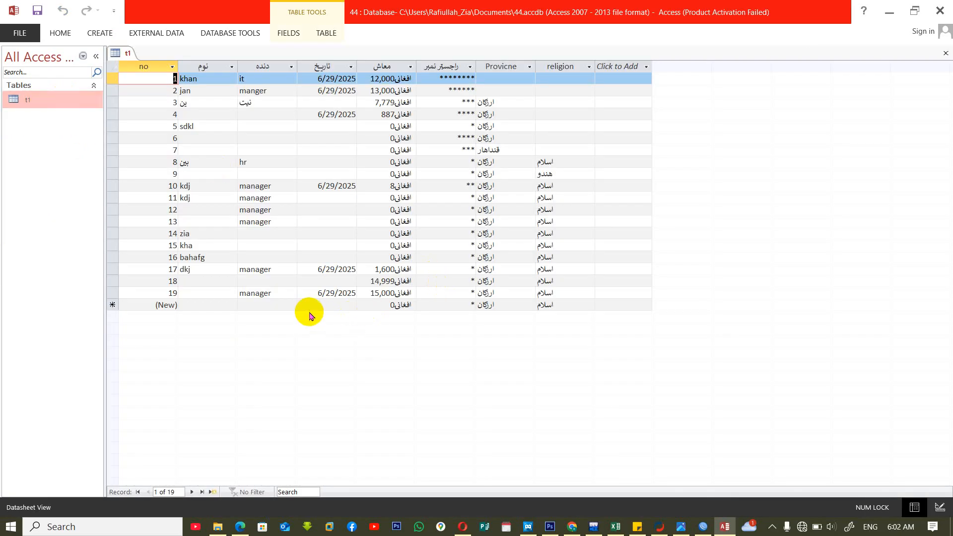
{"action": "left_click", "coordinate": [276, 305]}
{"action": "type", "text": "dk"}
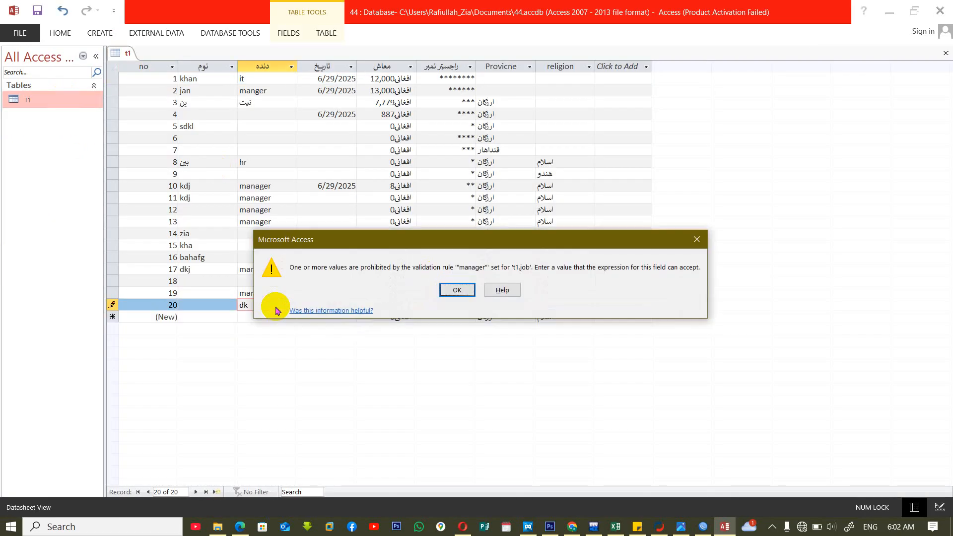
{"action": "key", "text": "Return"}
{"action": "key", "text": "BackSpace"}
{"action": "key", "text": "BackSpace"}
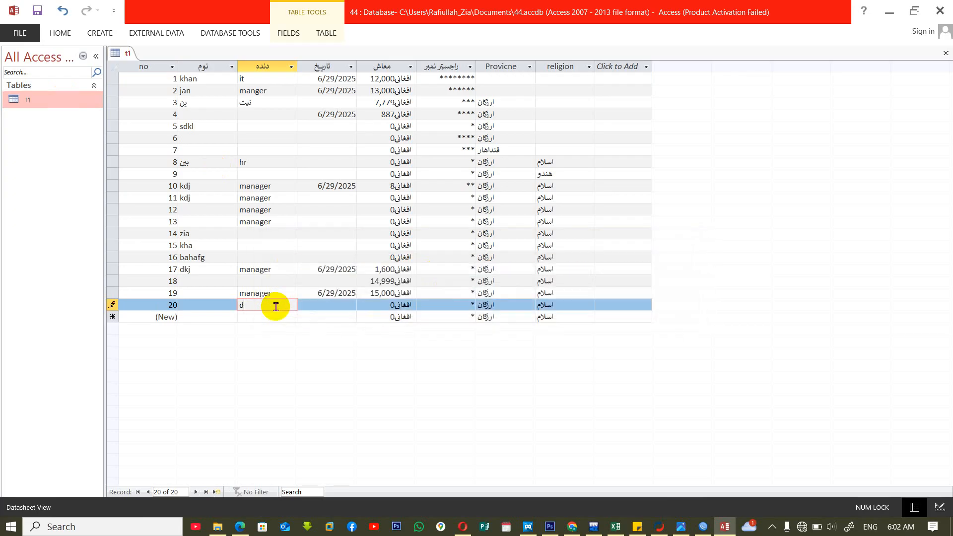
Enter manager as the twentieth record's job and fill in the current date.
{"action": "type", "text": "maan"}
{"action": "key", "text": "BackSpace"}
{"action": "key", "text": "BackSpace"}
{"action": "type", "text": "nager"}
{"action": "key", "text": "Tab"}
{"action": "key", "text": "ctrl+semicolon"}
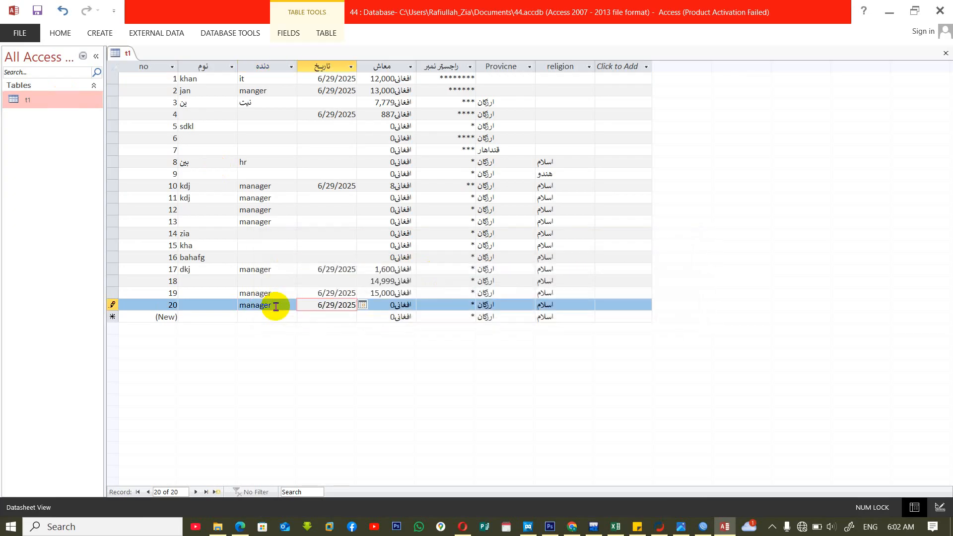
Enter 8,000 as the twentieth record's salary.
{"action": "key", "text": "Tab"}
{"action": "type", "text": "12"}
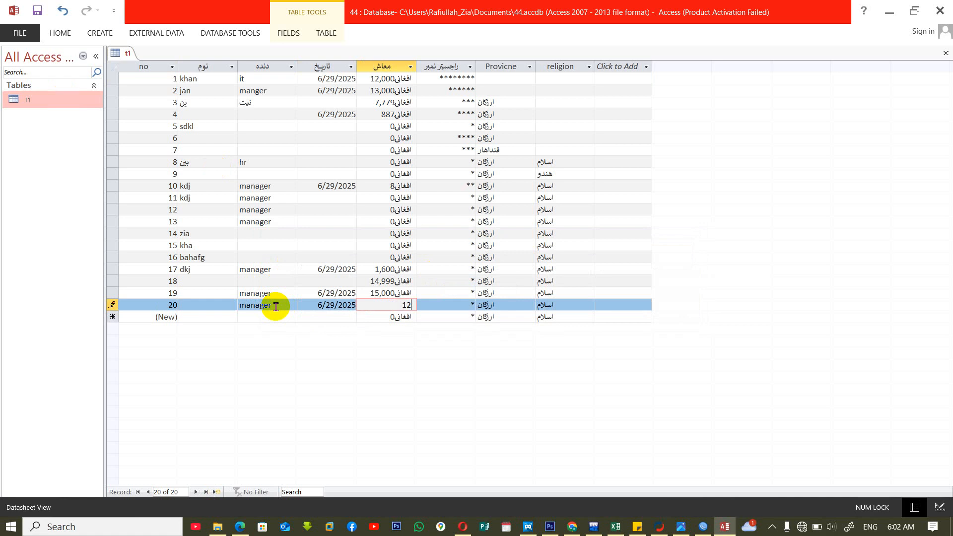
{"action": "key", "text": "BackSpace"}
{"action": "key", "text": "BackSpace"}
{"action": "type", "text": "8,000"}
{"action": "key", "text": "Tab"}
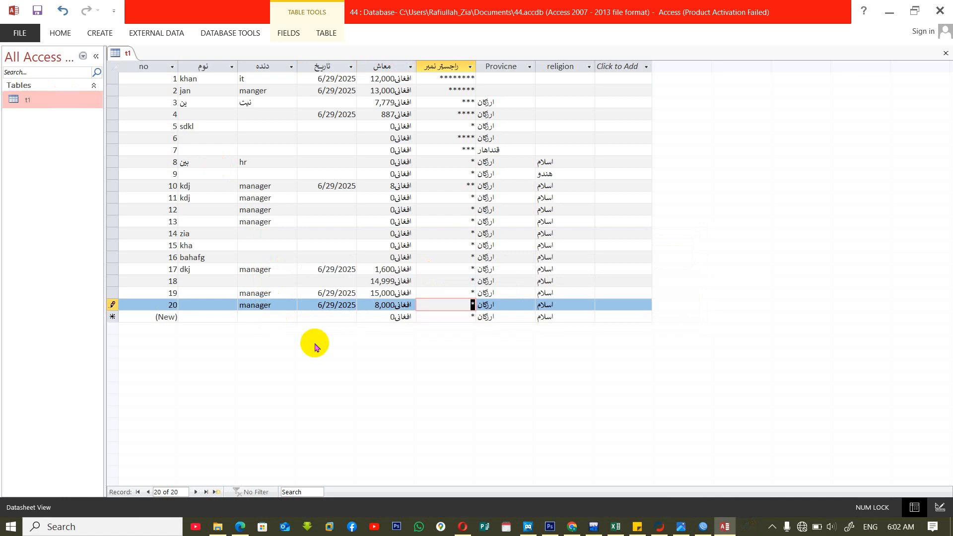
Change the twentieth record's salary to 12,000 and close the table.
{"action": "left_click", "coordinate": [371, 305]}
{"action": "key", "text": "Delete"}
{"action": "key", "text": "Delete"}
{"action": "key", "text": "Delete"}
{"action": "key", "text": "Delete"}
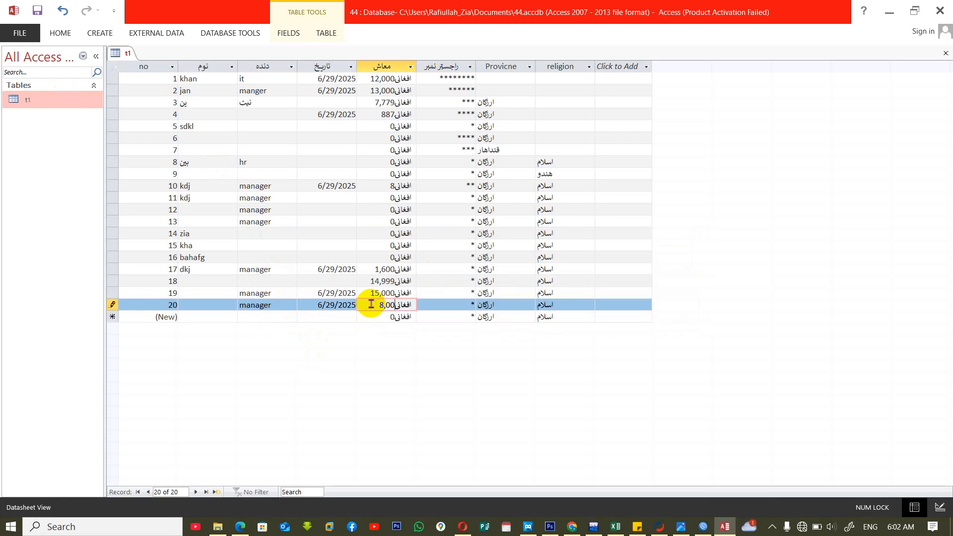
{"action": "type", "text": "12,000"}
{"action": "key", "text": "Tab"}
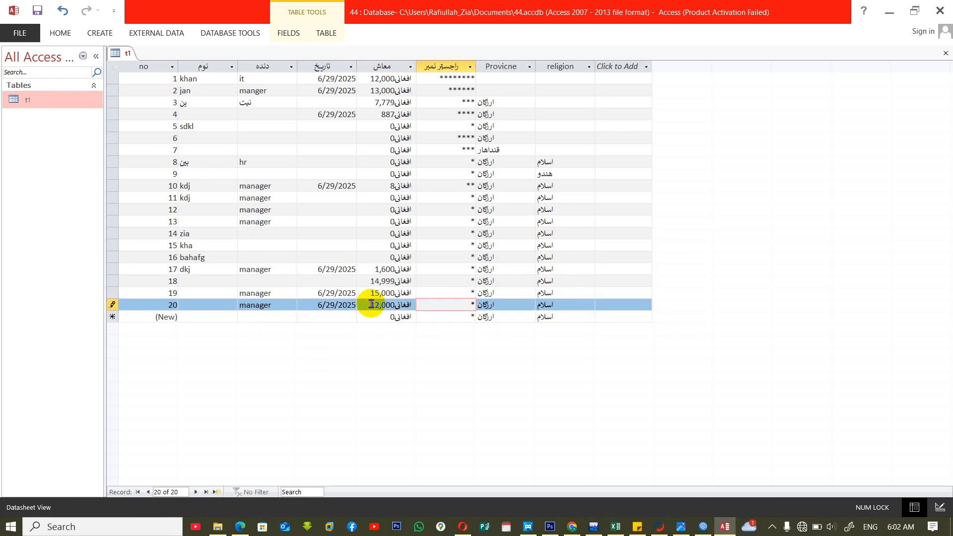
{"action": "key", "text": "Tab"}
{"action": "key", "text": "ctrl+w"}
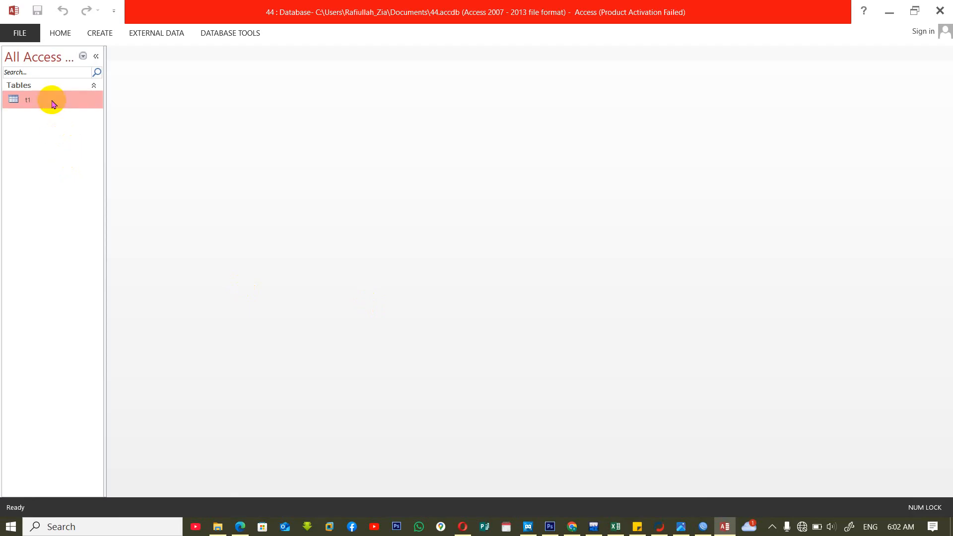
Open t1 in Design View and set the Salary field's validation rule to >15000.
{"action": "right_click", "coordinate": [53, 103]}
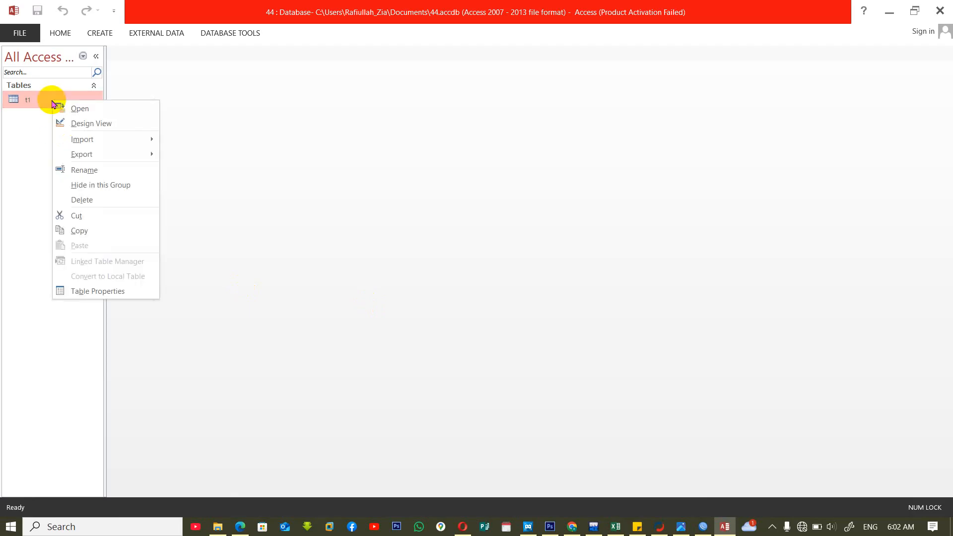
{"action": "left_click", "coordinate": [87, 124]}
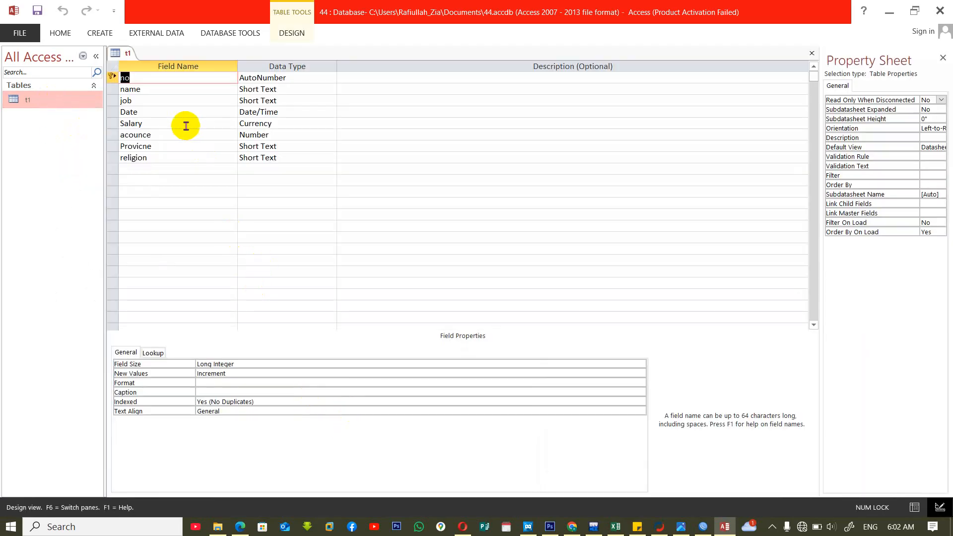
{"action": "left_click", "coordinate": [186, 112]}
{"action": "left_click", "coordinate": [158, 127]}
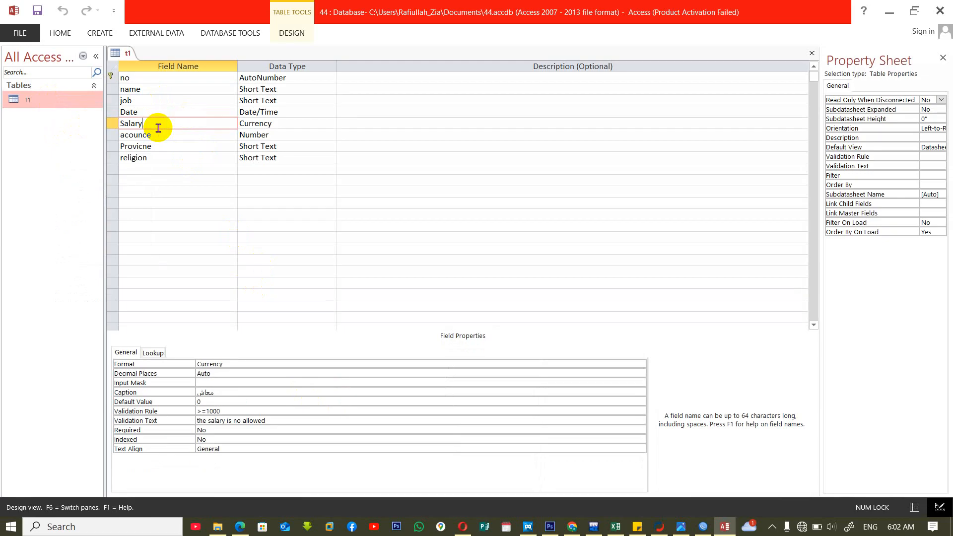
{"action": "left_click", "coordinate": [232, 410]}
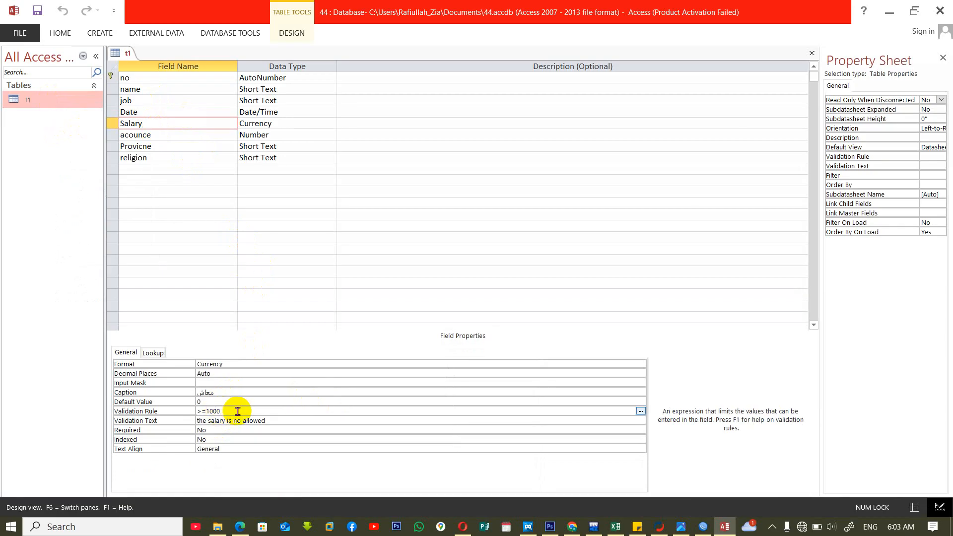
{"action": "left_click", "coordinate": [171, 412]}
{"action": "type", "text": "<"}
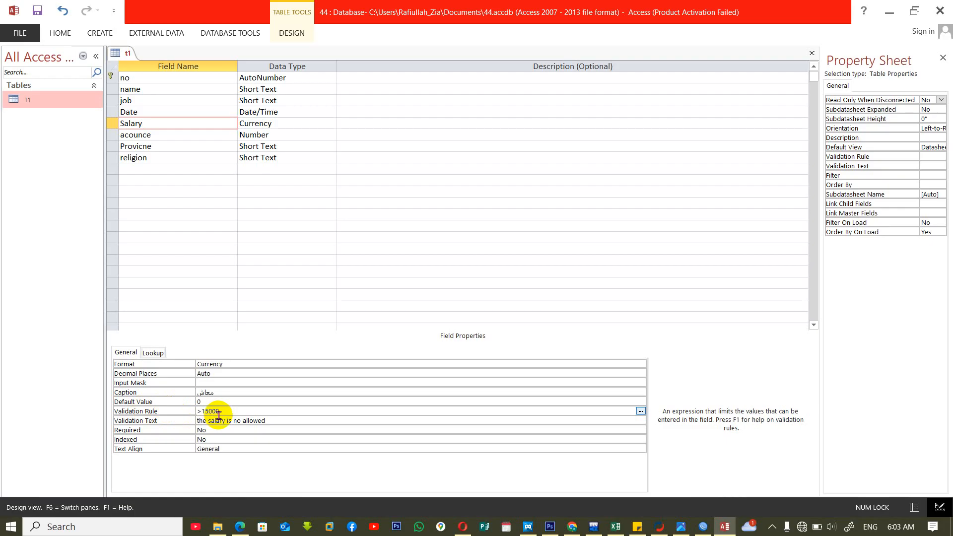
{"action": "key", "text": "Return"}
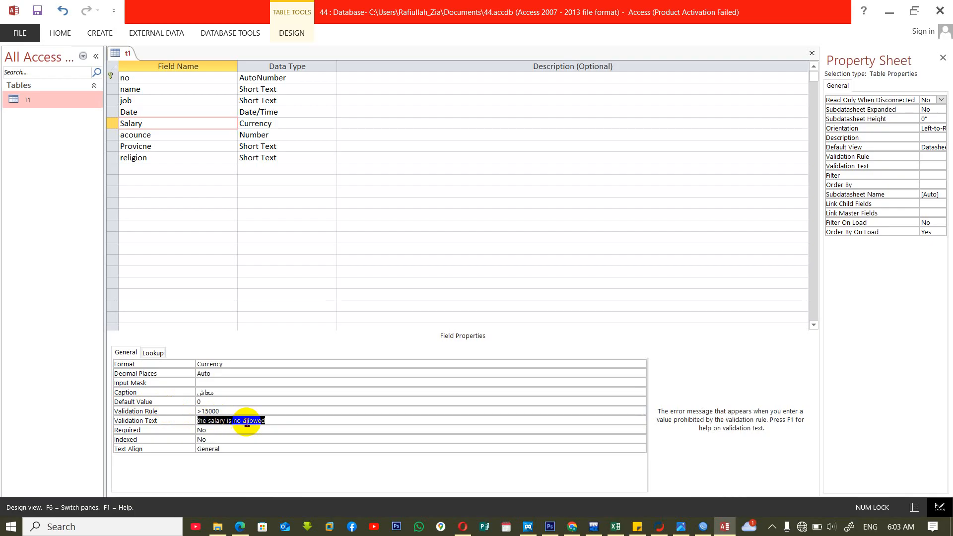
Replace the Salary field's validation rule with <15000.
{"action": "left_click_drag", "start_coordinate": [232, 409], "coordinate": [170, 407]}
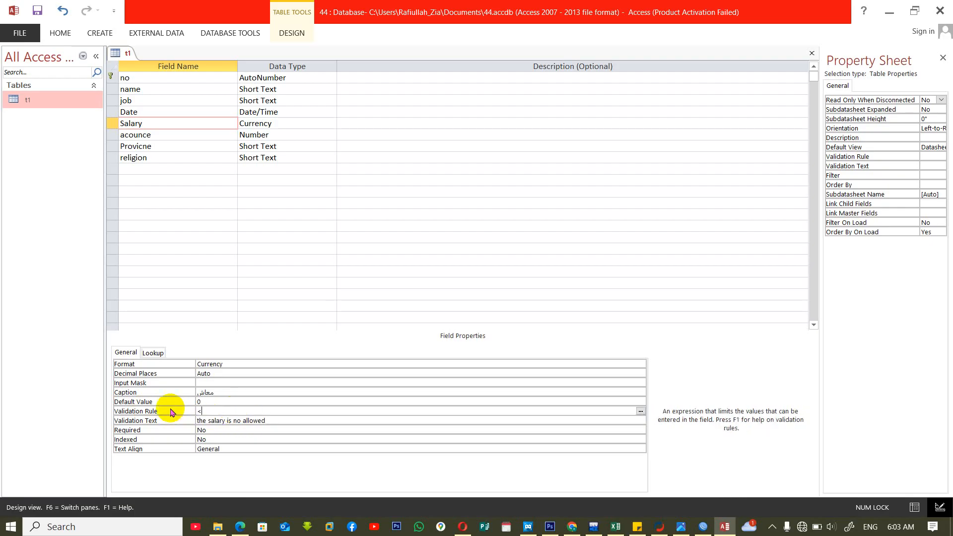
{"action": "type", "text": "<15000"}
{"action": "key", "text": "Return"}
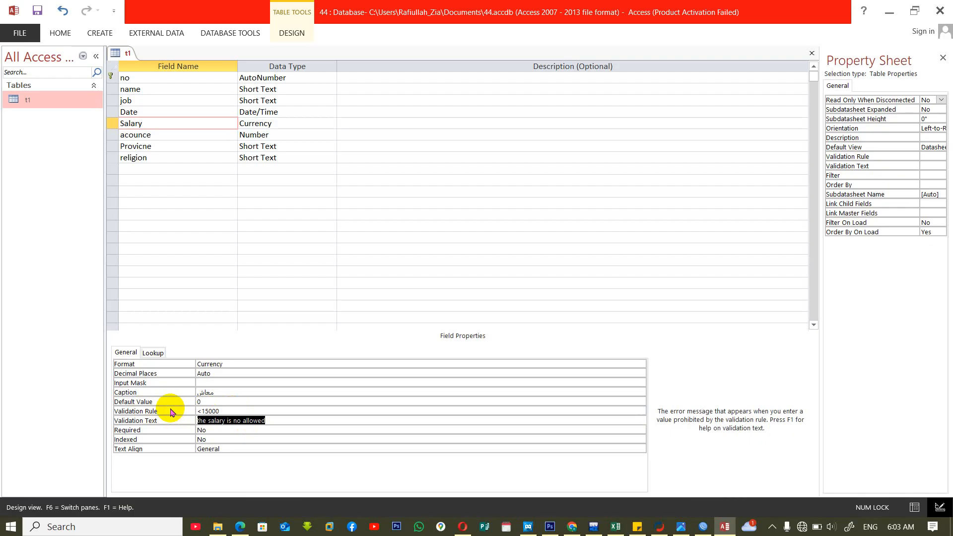
Set the Salary field's validation rule to <>15000, then save and close t1.
{"action": "left_click", "coordinate": [235, 412]}
{"action": "key", "text": "BackSpace"}
{"action": "key", "text": "BackSpace"}
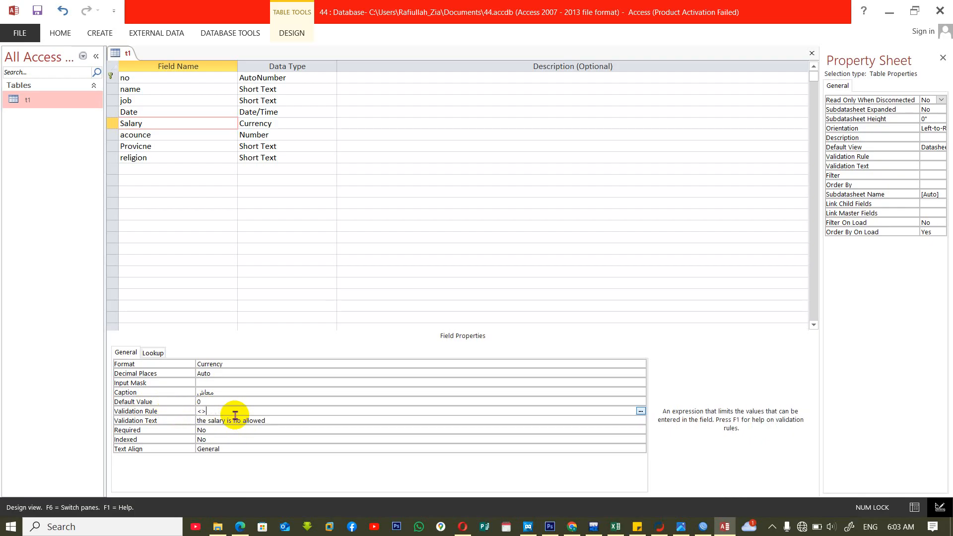
{"action": "type", "text": "000"}
{"action": "key", "text": "Return"}
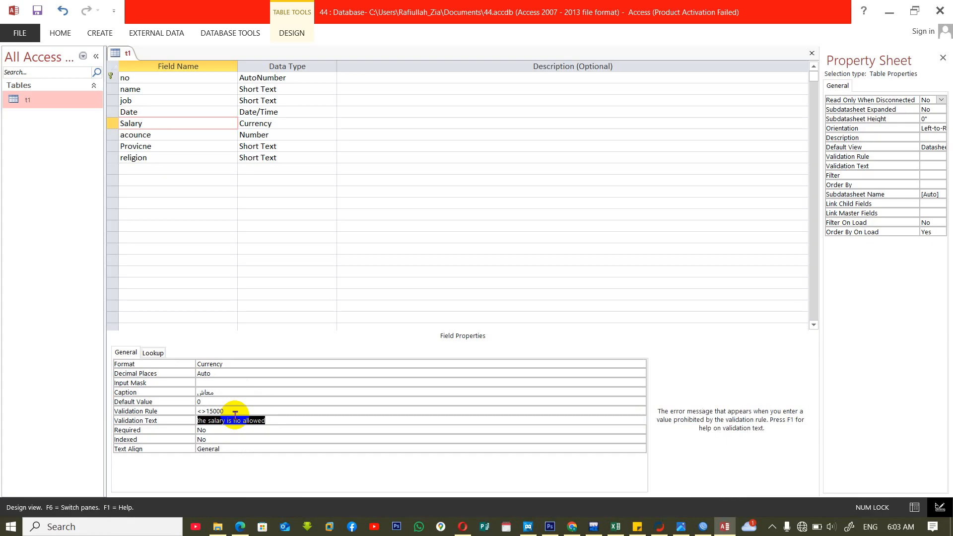
{"action": "key", "text": "ctrl+w"}
{"action": "left_click", "coordinate": [434, 300]}
{"action": "left_click", "coordinate": [435, 304]}
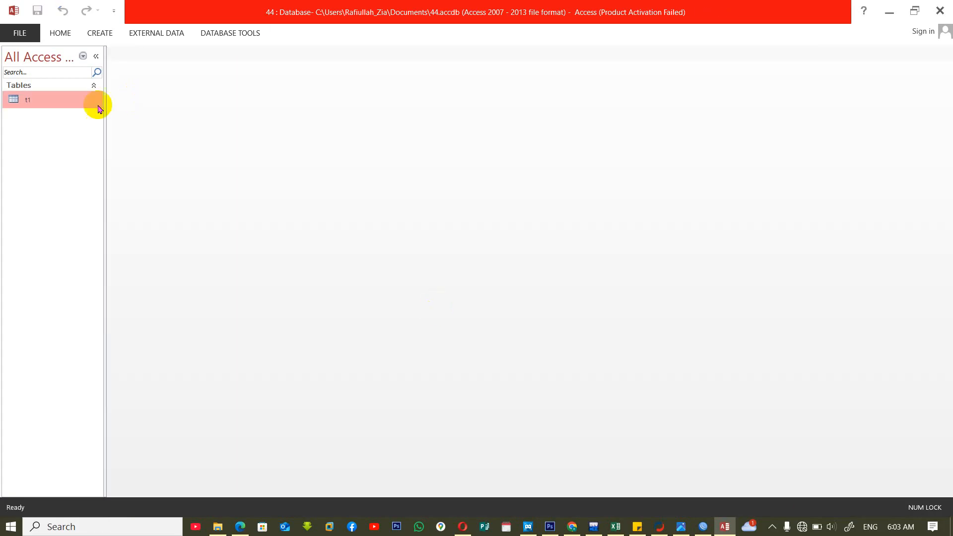
Open t1 and add the twenty-first record with the date 6/29/2025 and a salary of 140,000.
{"action": "double_click", "coordinate": [51, 99]}
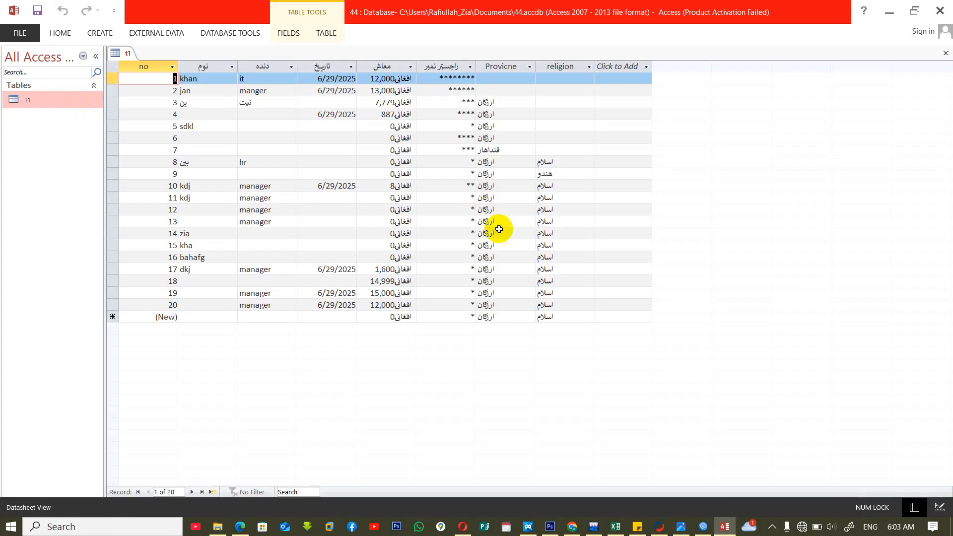
{"action": "left_click", "coordinate": [336, 315]}
{"action": "key", "text": "ctrl+semicolon"}
{"action": "key", "text": "Tab"}
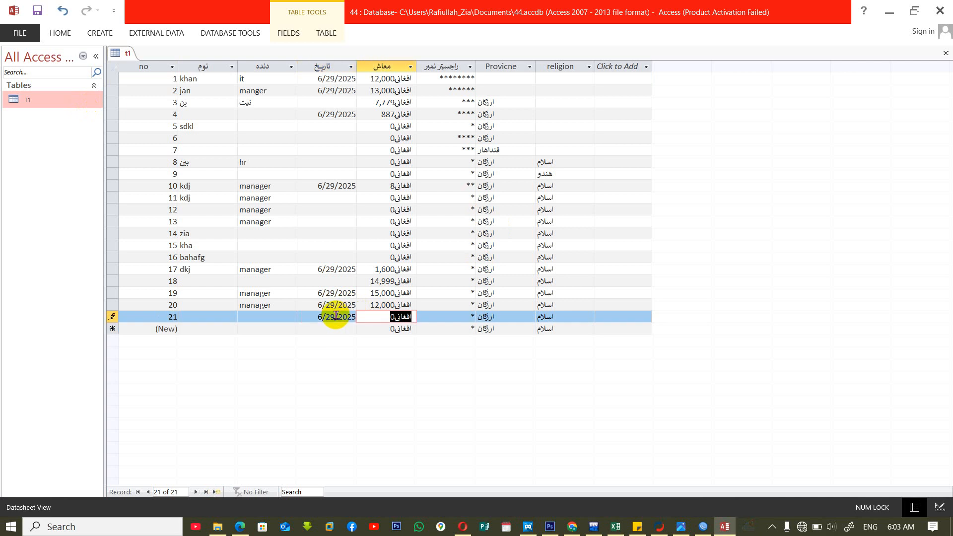
{"action": "type", "text": "140,000"}
{"action": "key", "text": "Tab"}
{"action": "key", "text": "Tab"}
{"action": "key", "text": "Tab"}
{"action": "key", "text": "Tab"}
{"action": "key", "text": "Tab"}
{"action": "key", "text": "Tab"}
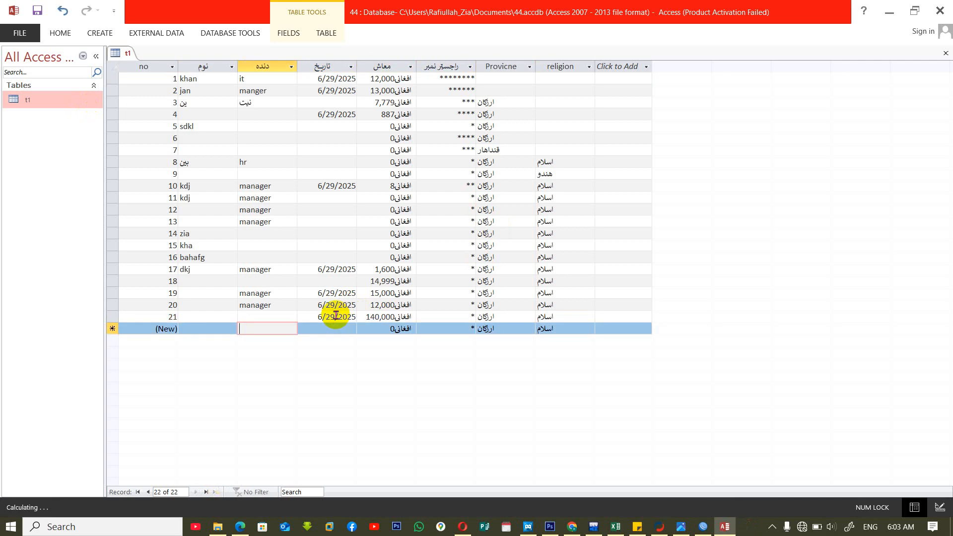
Date the twenty-second record 6/29/2025 and try to enter 15000 as its salary.
{"action": "key", "text": "Tab"}
{"action": "key", "text": "ctrl+semicolon"}
{"action": "key", "text": "Tab"}
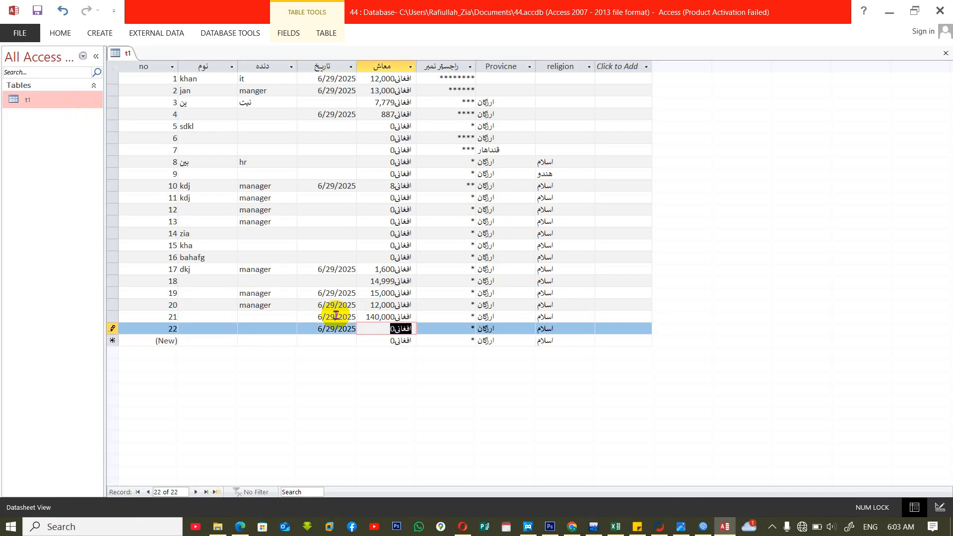
{"action": "type", "text": "15000"}
{"action": "key", "text": "Tab"}
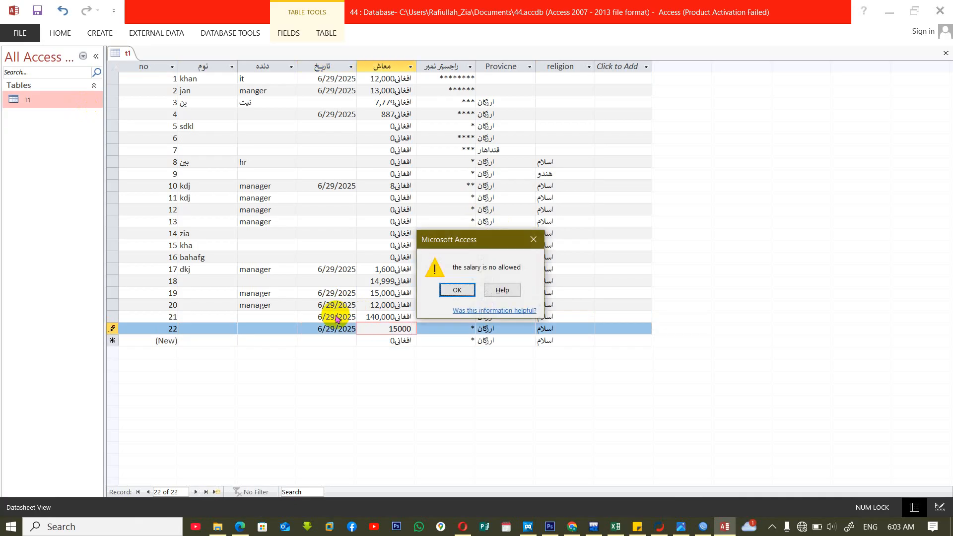
{"action": "key", "text": "Return"}
Enter 14000 as the twenty-second record's salary and close the table.
{"action": "key", "text": "BackSpace"}
{"action": "key", "text": "BackSpace"}
{"action": "key", "text": "BackSpace"}
{"action": "key", "text": "BackSpace"}
{"action": "key", "text": "BackSpace"}
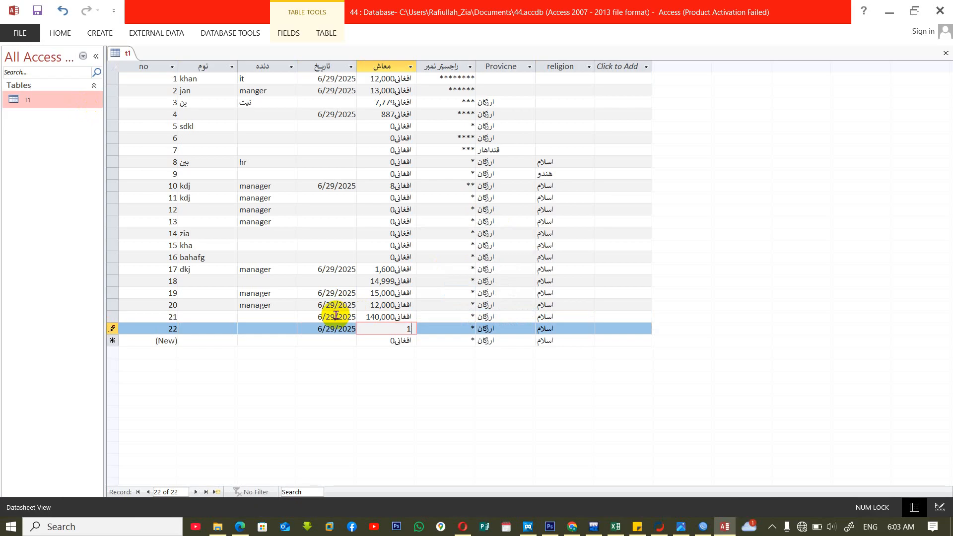
{"action": "type", "text": "14000"}
{"action": "key", "text": "Tab"}
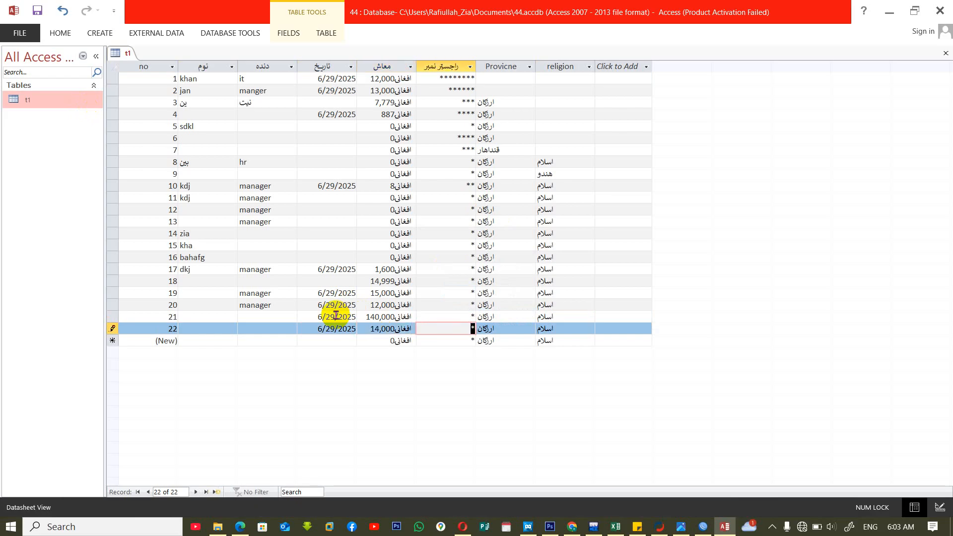
{"action": "key", "text": "ctrl+w"}
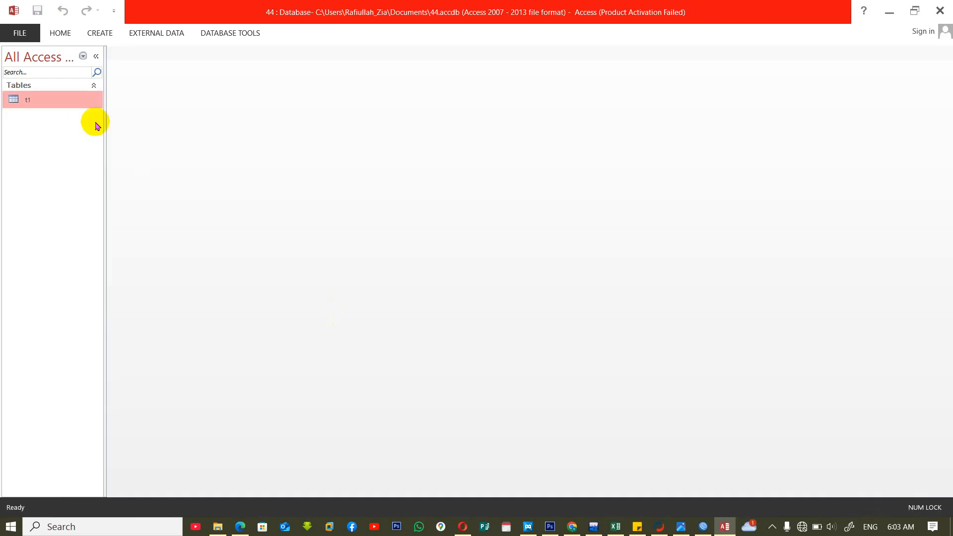
Open t1 in Design View, set the Salary field's validation rule to >15000, and save and close the table.
{"action": "right_click", "coordinate": [26, 98]}
{"action": "left_click", "coordinate": [60, 119]}
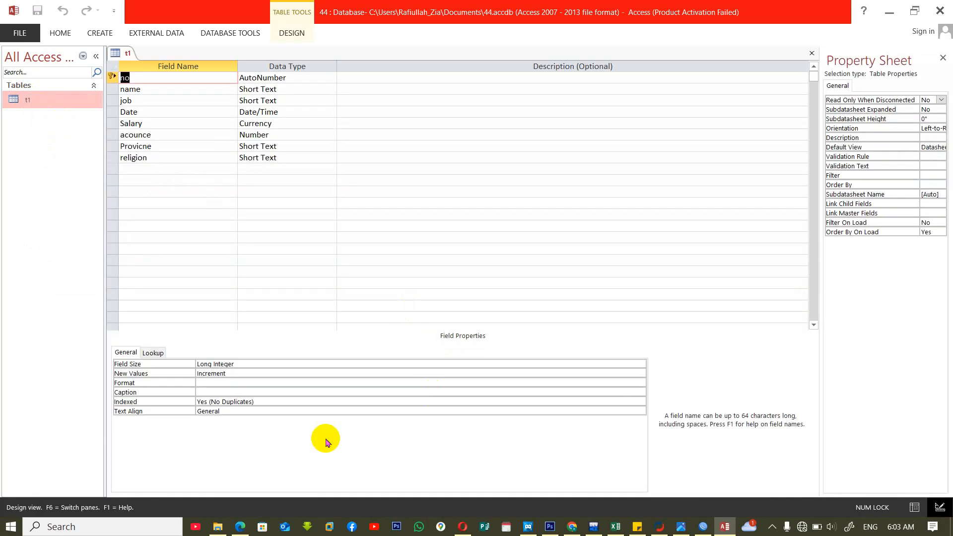
{"action": "left_click", "coordinate": [180, 124]}
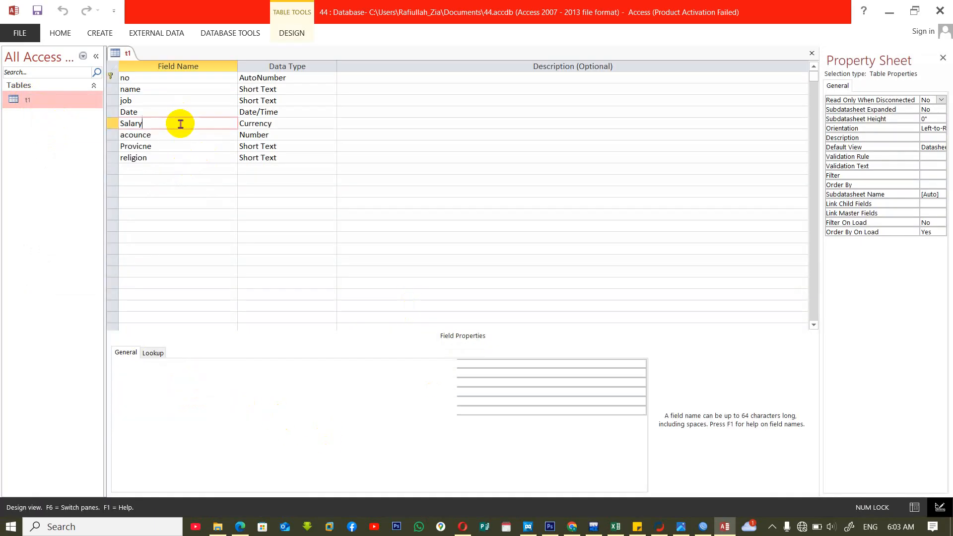
{"action": "left_click", "coordinate": [185, 411]}
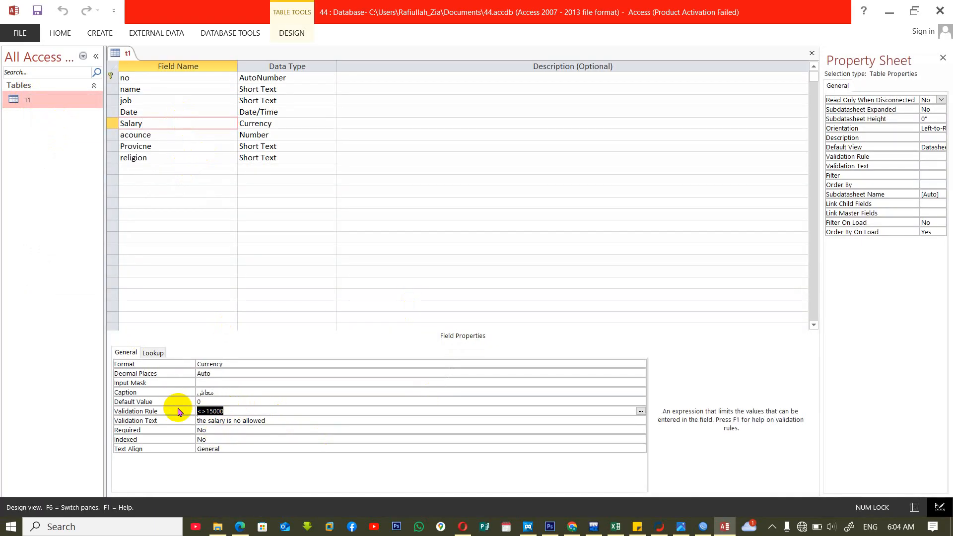
{"action": "type", "text": ">"}
{"action": "key", "text": "Tab"}
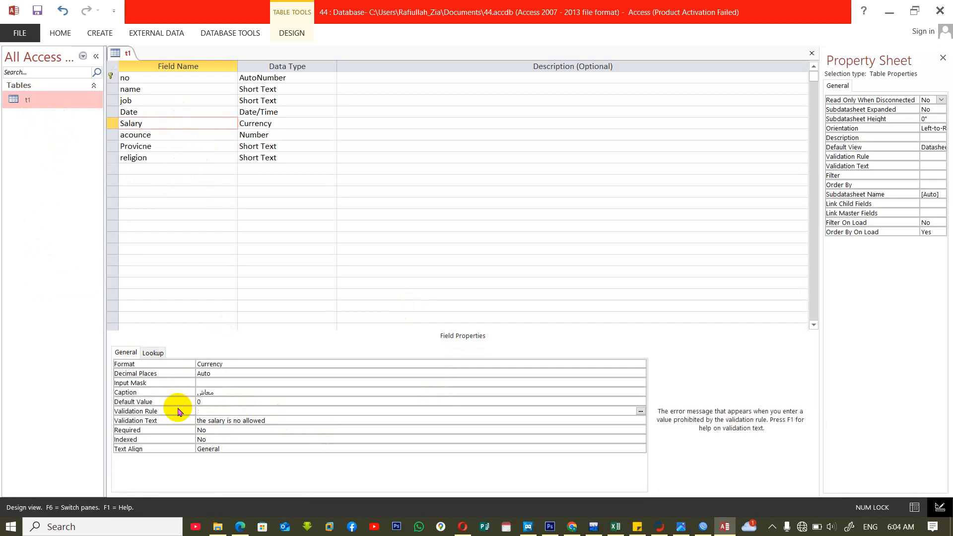
{"action": "key", "text": "ctrl+w"}
{"action": "left_click", "coordinate": [434, 297]}
{"action": "left_click", "coordinate": [435, 294]}
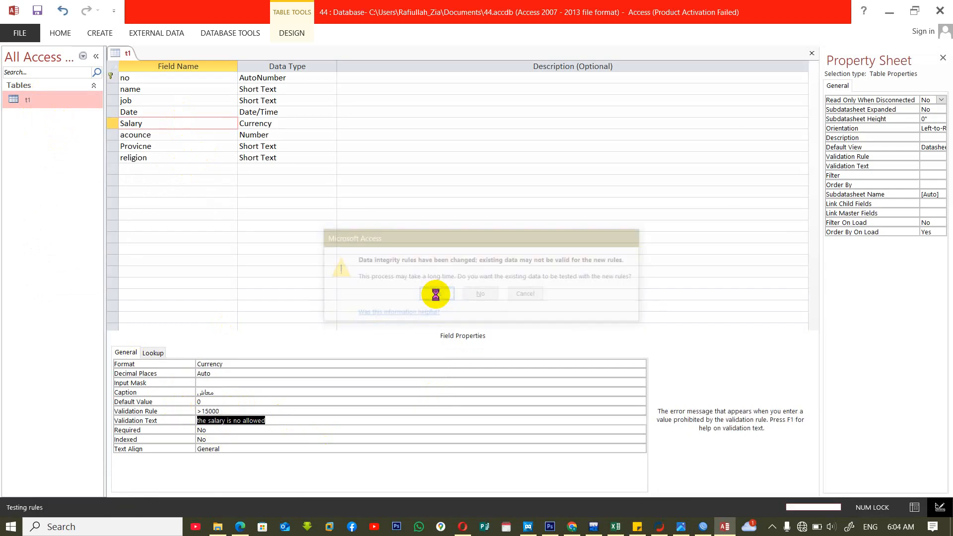
{"action": "left_click", "coordinate": [434, 306]}
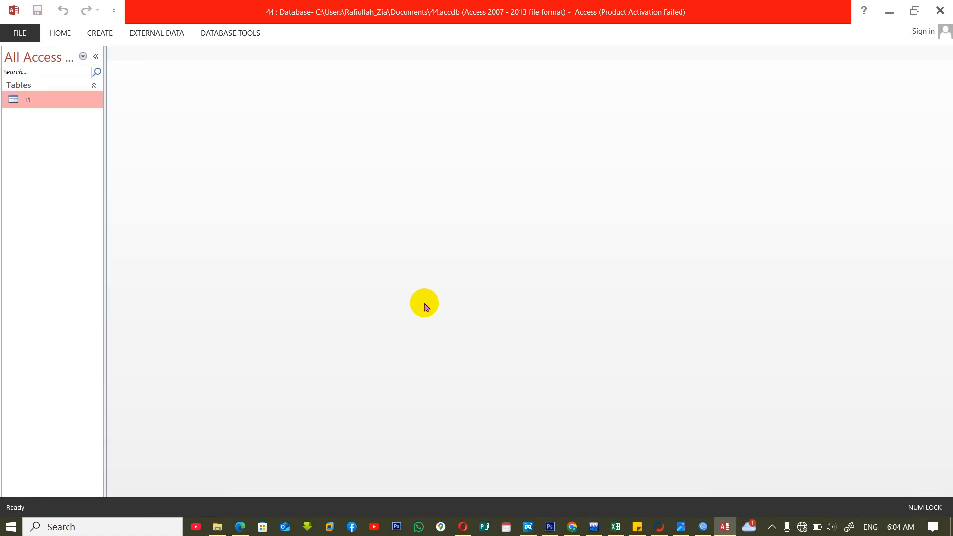
Open t1, name the twenty-third record dkk, and try to enter 13000 as its salary.
{"action": "double_click", "coordinate": [47, 101]}
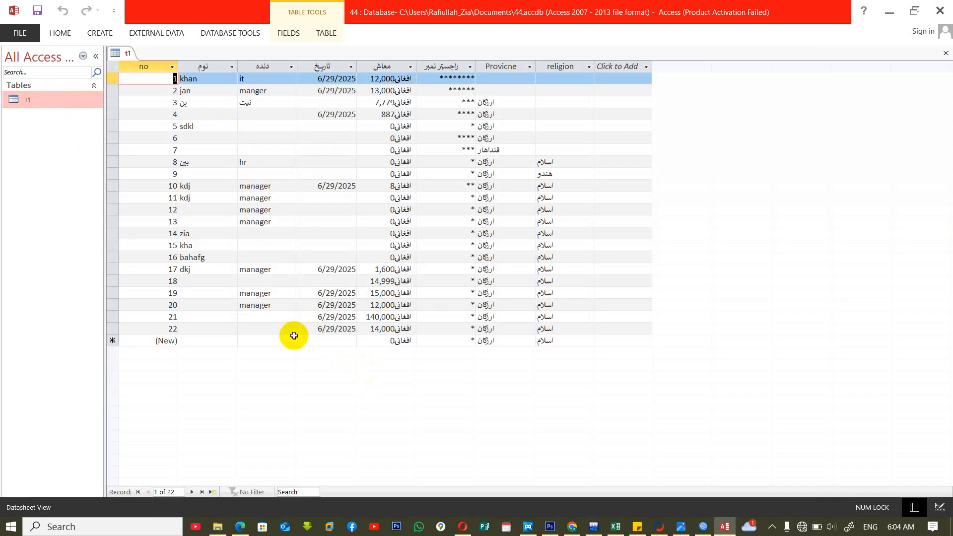
{"action": "left_click", "coordinate": [210, 338]}
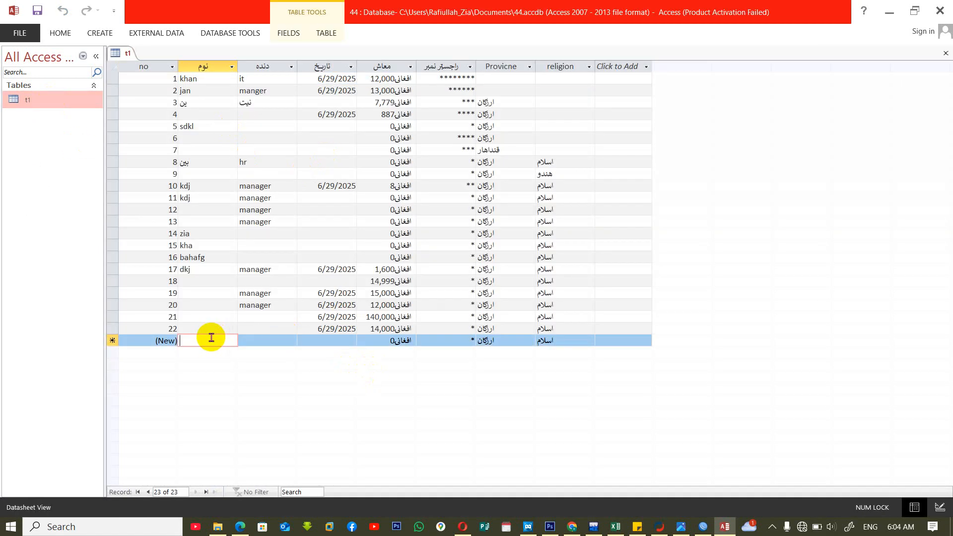
{"action": "type", "text": "dkk"}
{"action": "key", "text": "Tab"}
{"action": "key", "text": "Tab"}
{"action": "key", "text": "Tab"}
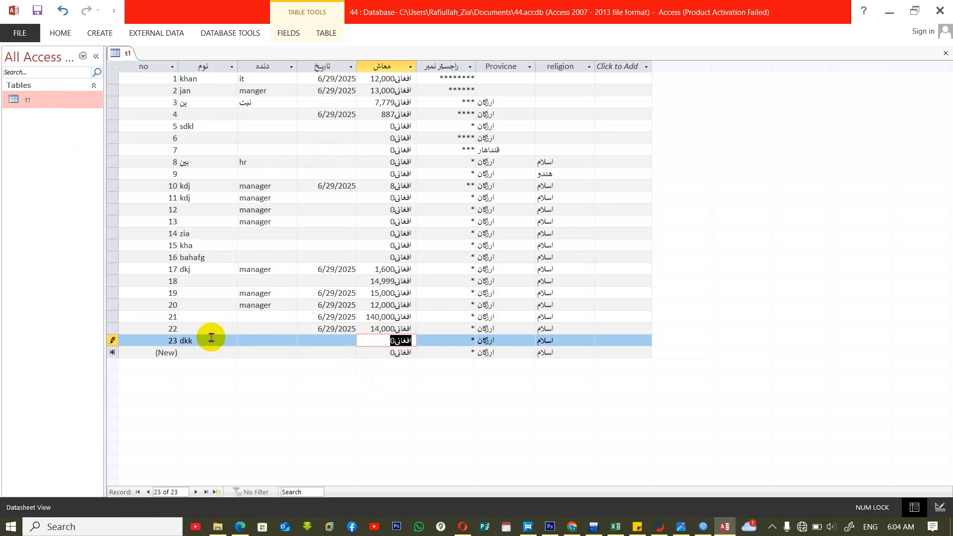
{"action": "type", "text": "13000"}
{"action": "key", "text": "Tab"}
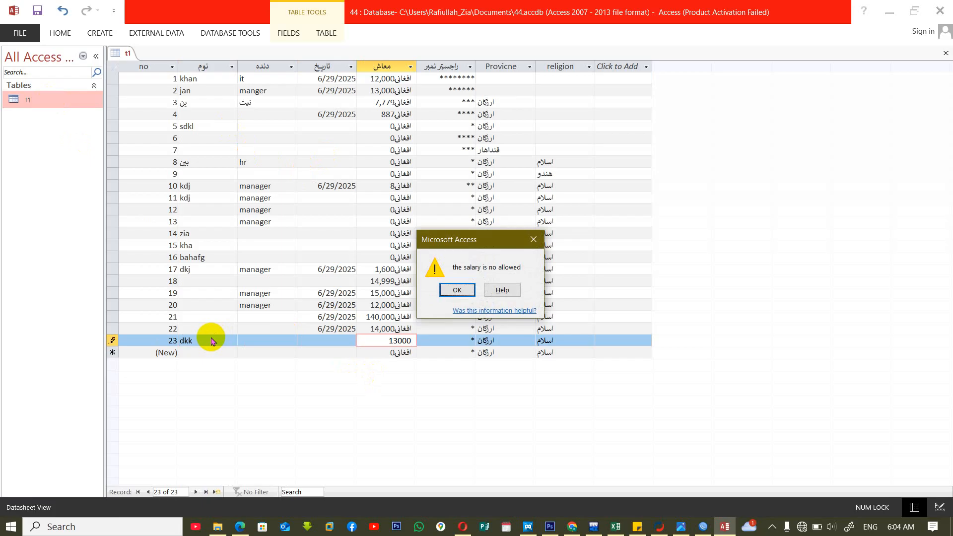
{"action": "key", "text": "Return"}
Replace the twenty-third record's salary with 16000.
{"action": "key", "text": "BackSpace"}
{"action": "key", "text": "BackSpace"}
{"action": "key", "text": "BackSpace"}
{"action": "key", "text": "BackSpace"}
{"action": "key", "text": "BackSpace"}
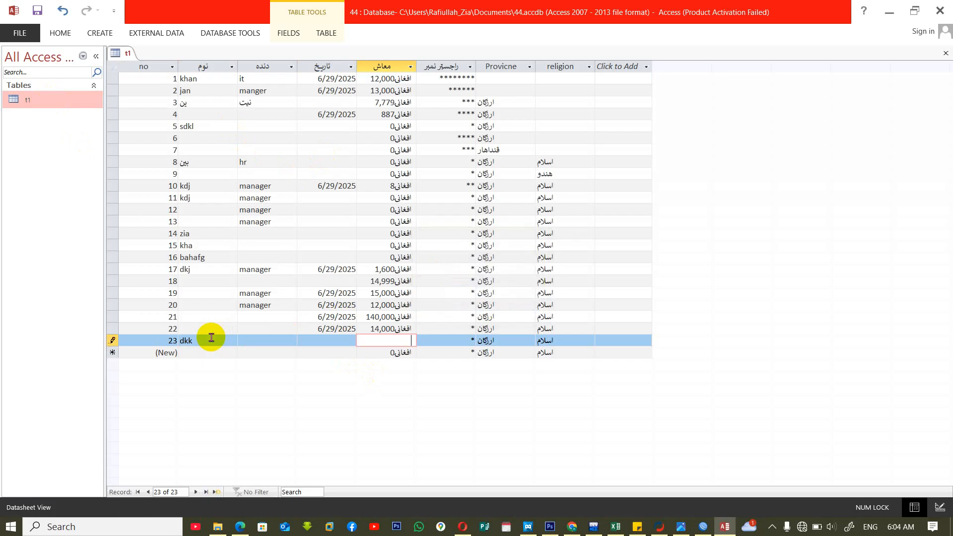
{"action": "type", "text": "16000"}
{"action": "key", "text": "Tab"}
{"action": "key", "text": "Tab"}
{"action": "key", "text": "Tab"}
{"action": "key", "text": "Tab"}
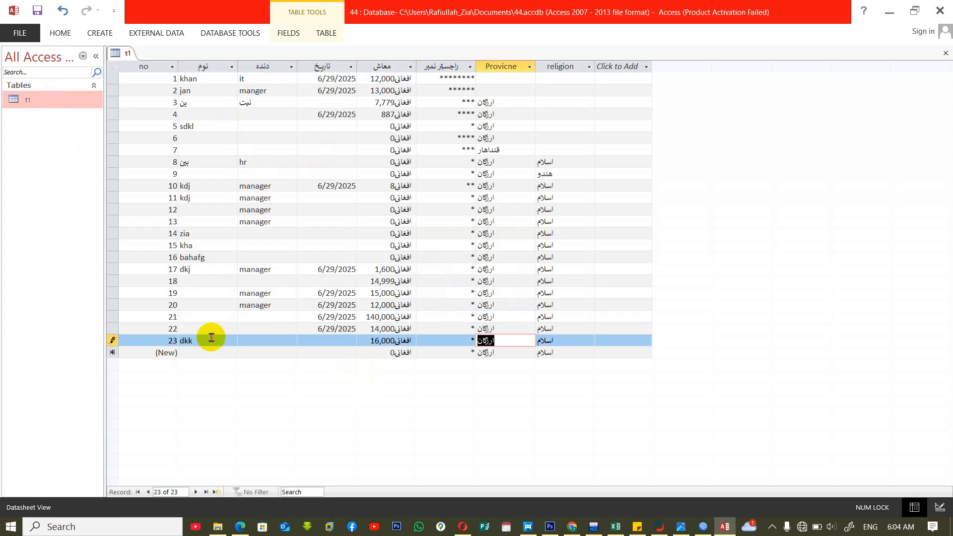
Add the twenty-fourth record named ad, trying a salary of 10000 before changing it to 100000.
{"action": "key", "text": "Tab"}
{"action": "key", "text": "Tab"}
{"action": "key", "text": "Tab"}
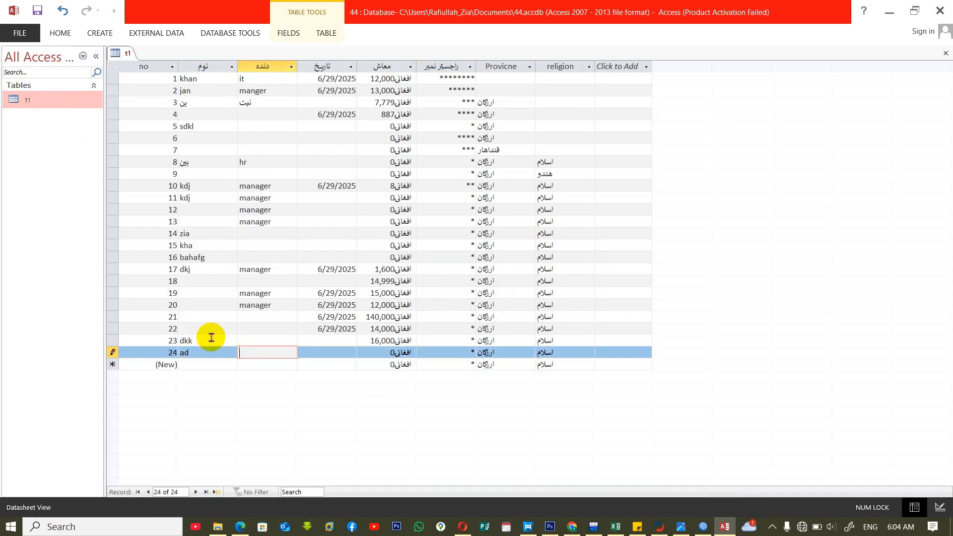
{"action": "type", "text": "10000"}
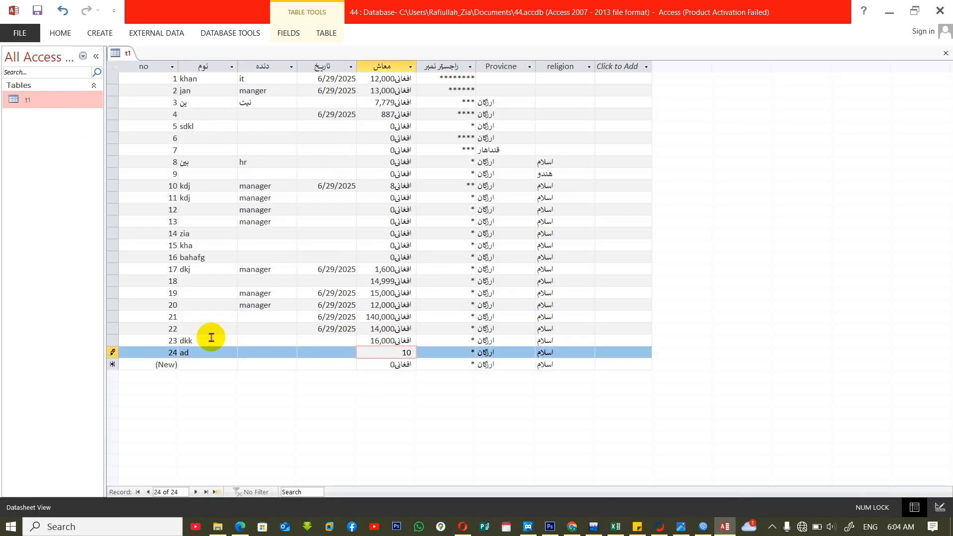
{"action": "key", "text": "Tab"}
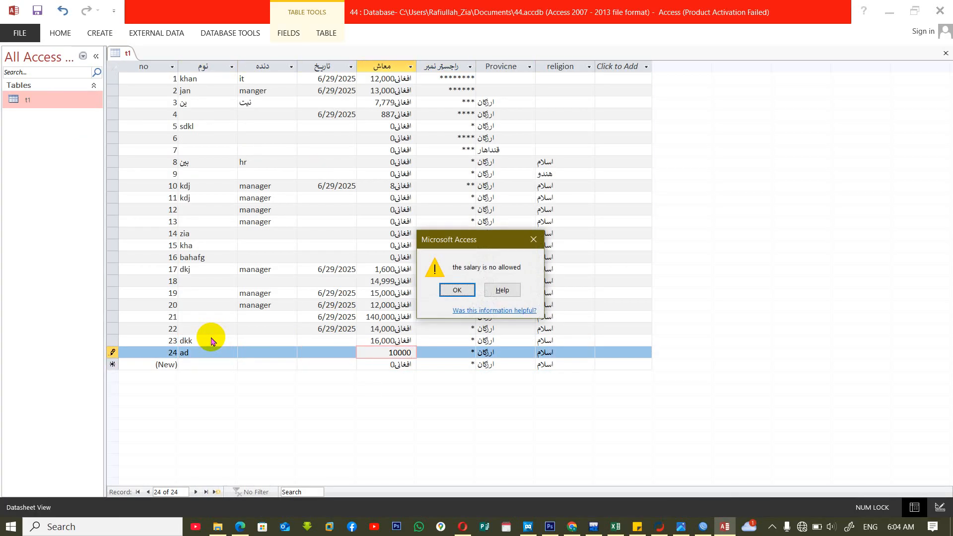
{"action": "key", "text": "Return"}
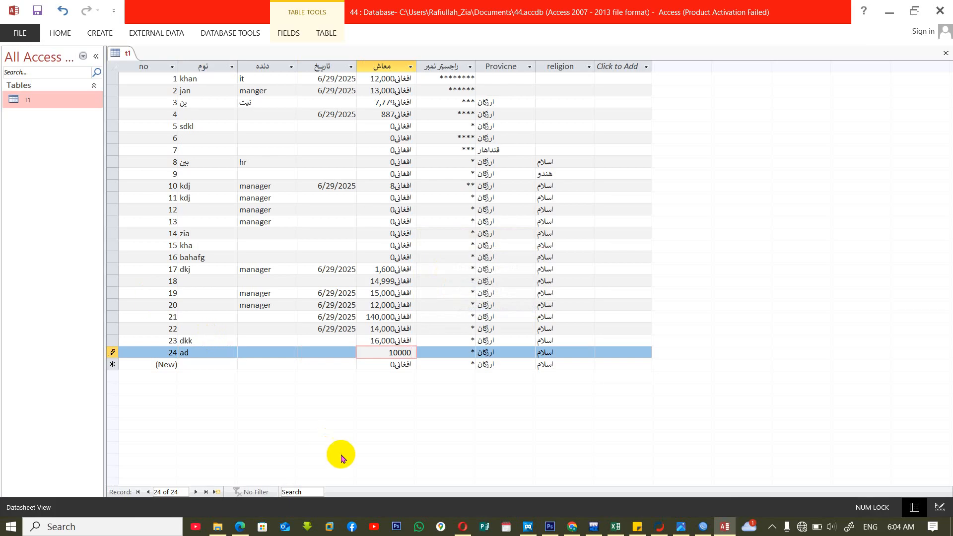
{"action": "type", "text": "0"}
{"action": "key", "text": "Tab"}
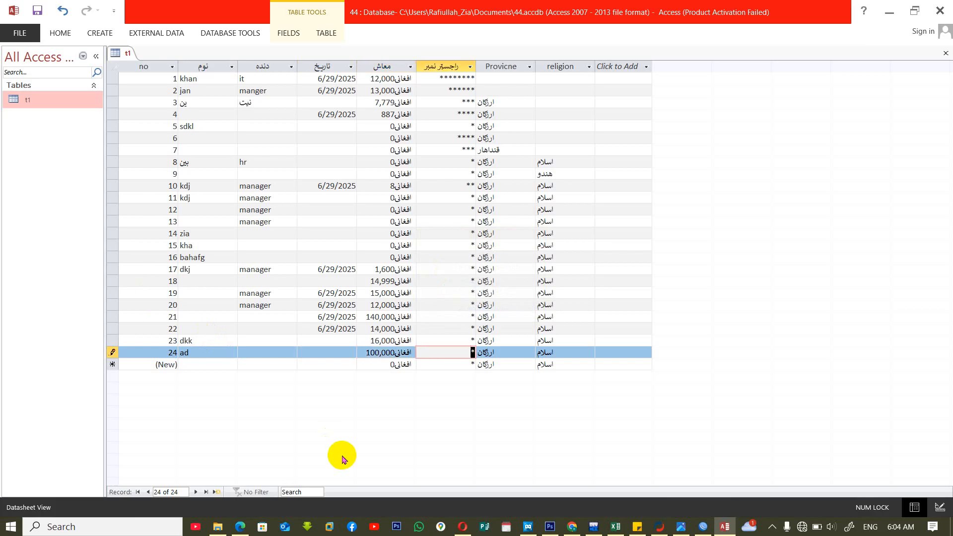
Open t1 in Design View, set Salary's validation rule to between 20000 And 15000, and save and close the table.
{"action": "right_click", "coordinate": [37, 99]}
{"action": "left_click", "coordinate": [64, 119]}
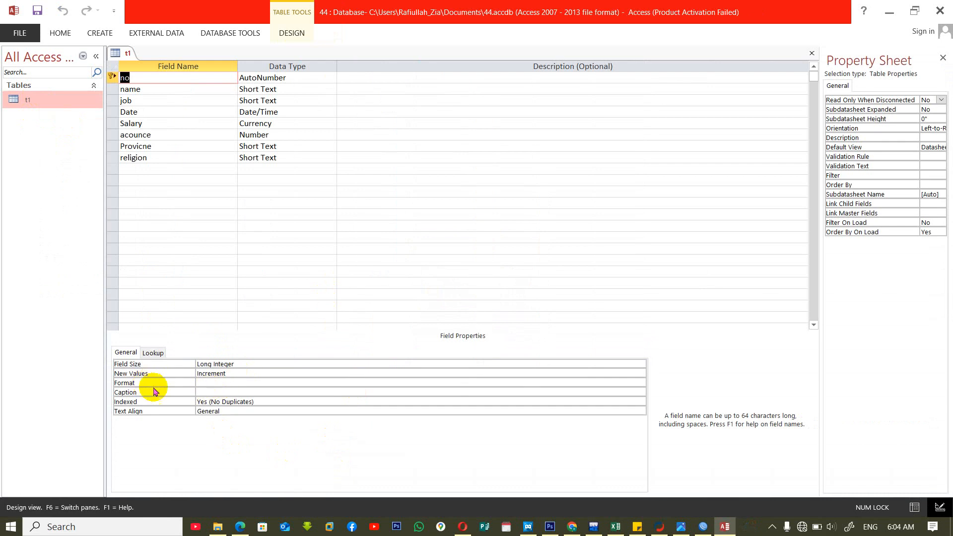
{"action": "left_click", "coordinate": [159, 122]}
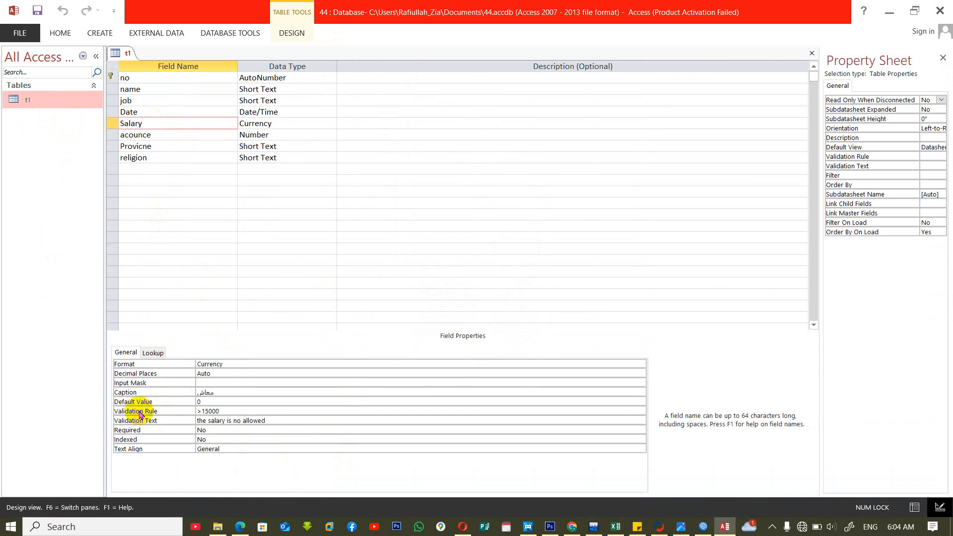
{"action": "left_click", "coordinate": [241, 410]}
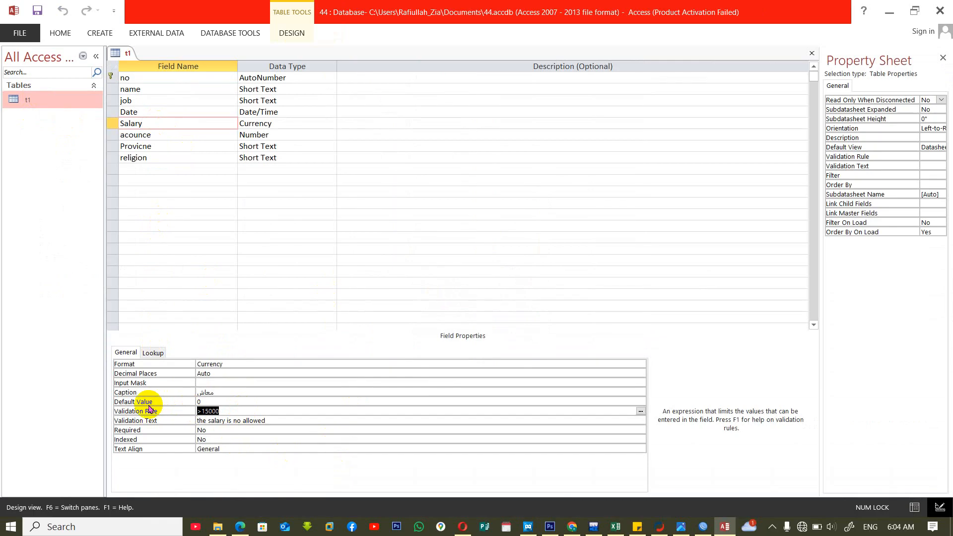
{"action": "type", "text": "between 20000 And 15000"}
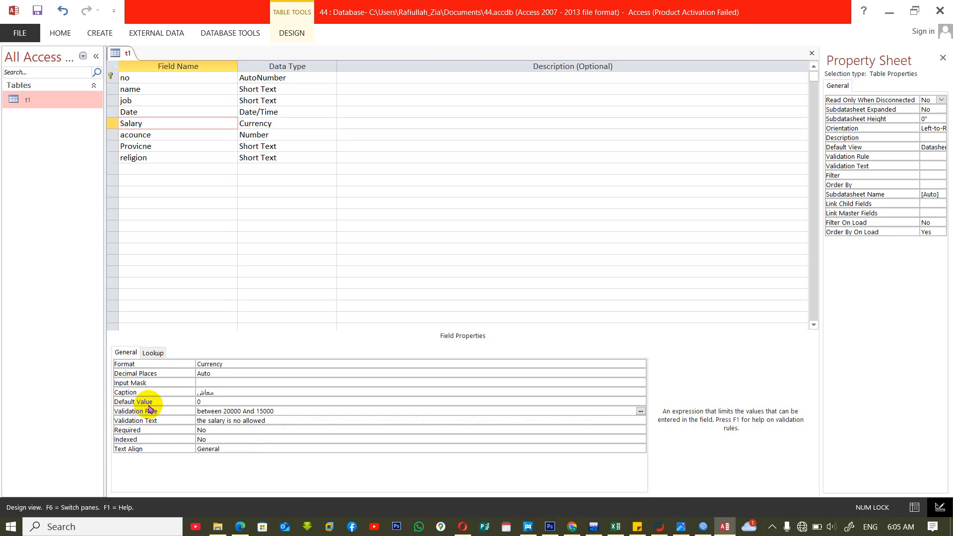
{"action": "key", "text": "ctrl+w"}
{"action": "key", "text": "Return"}
{"action": "key", "text": "Return"}
{"action": "key", "text": "Return"}
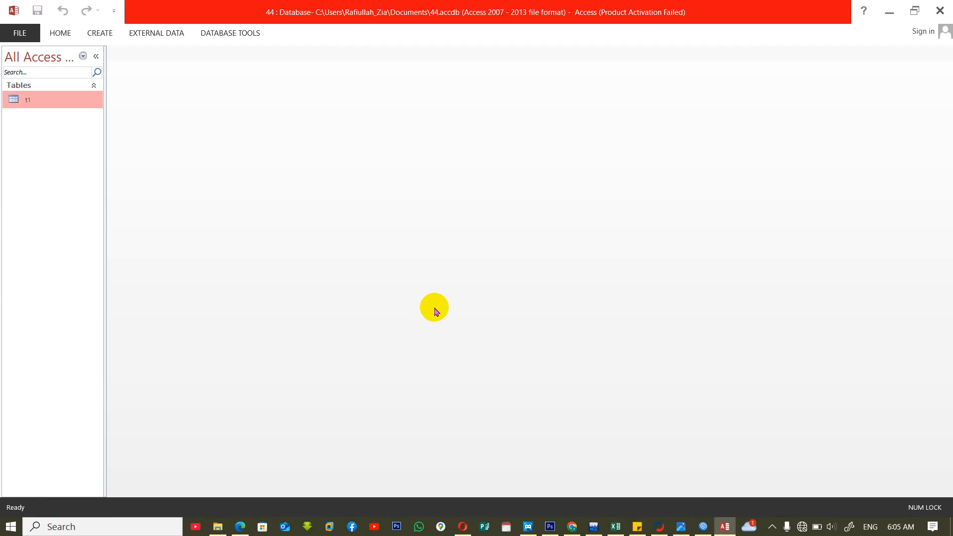
Open t1 and add the twenty-fifth record with the date 6/29/2025 and a salary of 16000.
{"action": "double_click", "coordinate": [36, 100]}
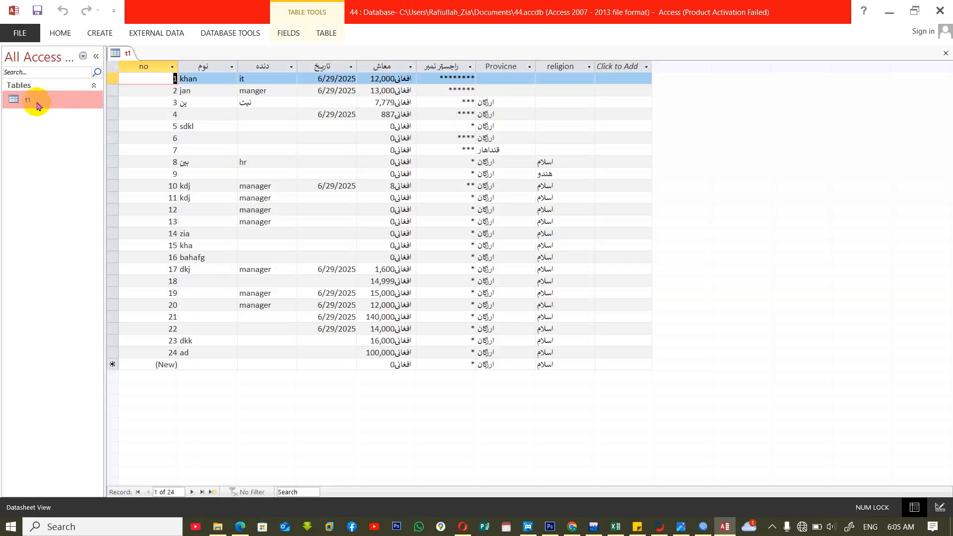
{"action": "left_click", "coordinate": [250, 361]}
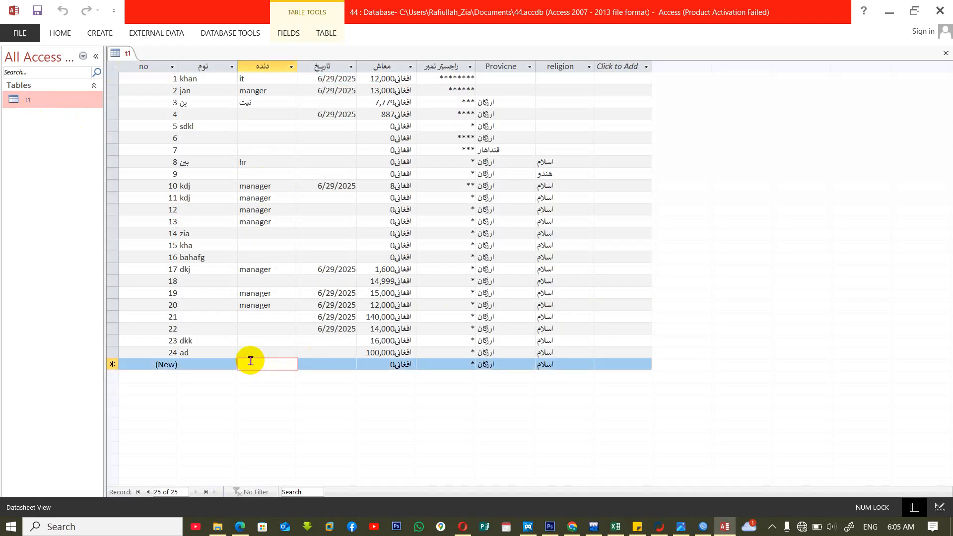
{"action": "key", "text": "Tab"}
{"action": "key", "text": "ctrl+semicolon"}
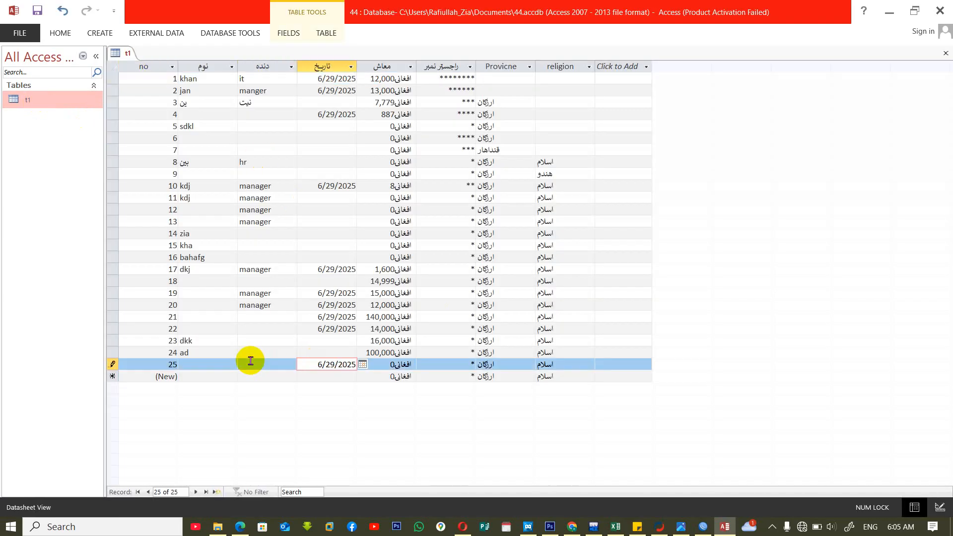
{"action": "key", "text": "Tab"}
{"action": "type", "text": "1"}
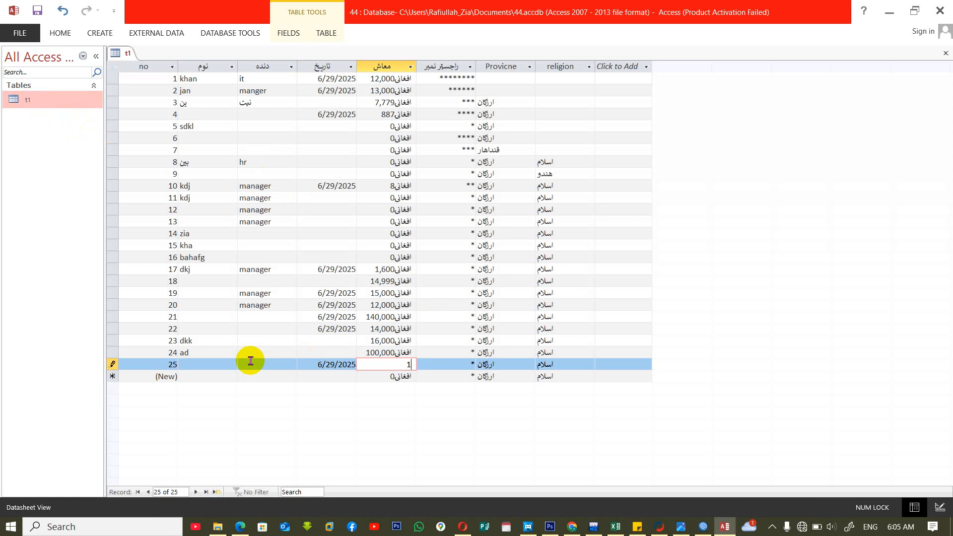
{"action": "type", "text": "6,000"}
{"action": "key", "text": "Tab"}
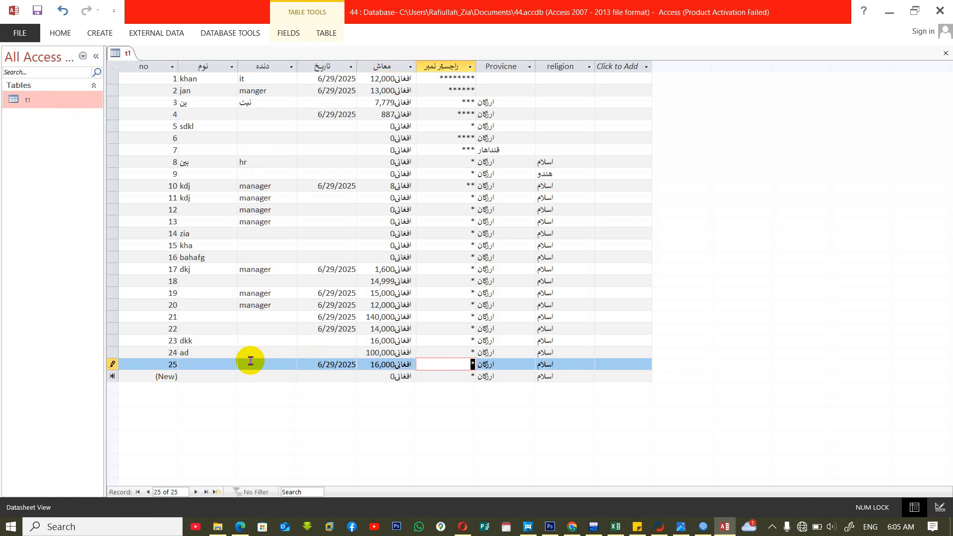
Start the twenty-sixth record with the date 6/29/2025 and try to enter 14999 as its salary.
{"action": "key", "text": "Tab"}
{"action": "key", "text": "Tab"}
{"action": "key", "text": "Tab"}
{"action": "key", "text": "Tab"}
{"action": "key", "text": "Tab"}
{"action": "key", "text": "Tab"}
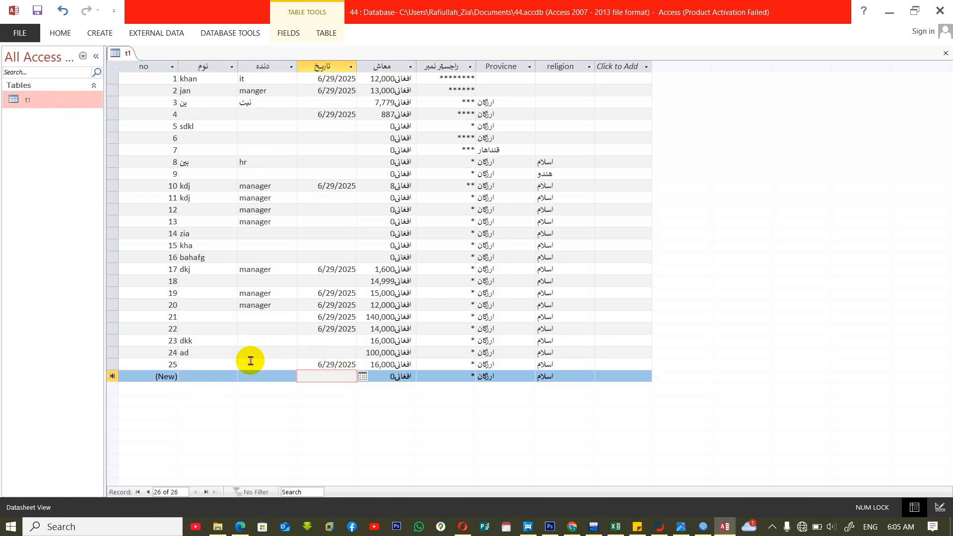
{"action": "key", "text": "ctrl+semicolon"}
{"action": "key", "text": "Tab"}
{"action": "type", "text": "1"}
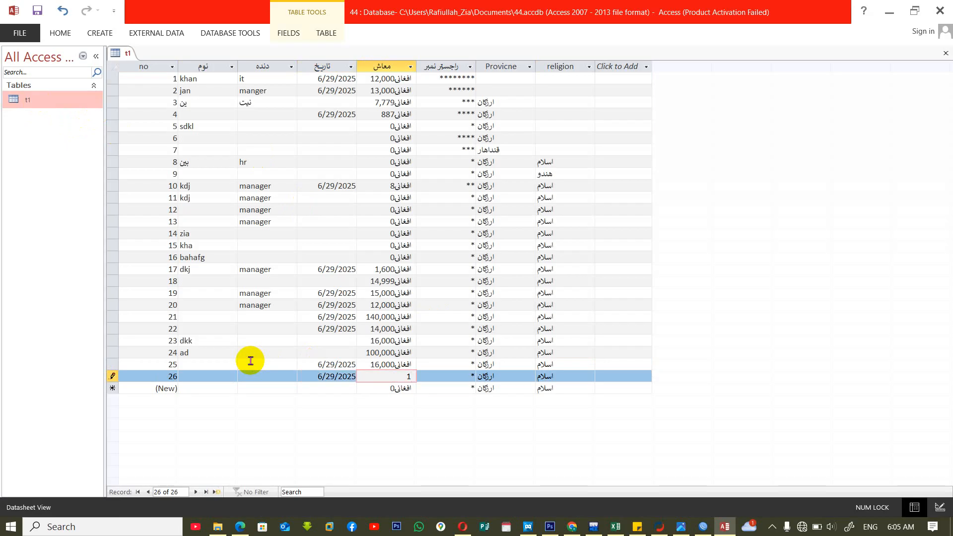
{"action": "type", "text": "4999"}
{"action": "key", "text": "Tab"}
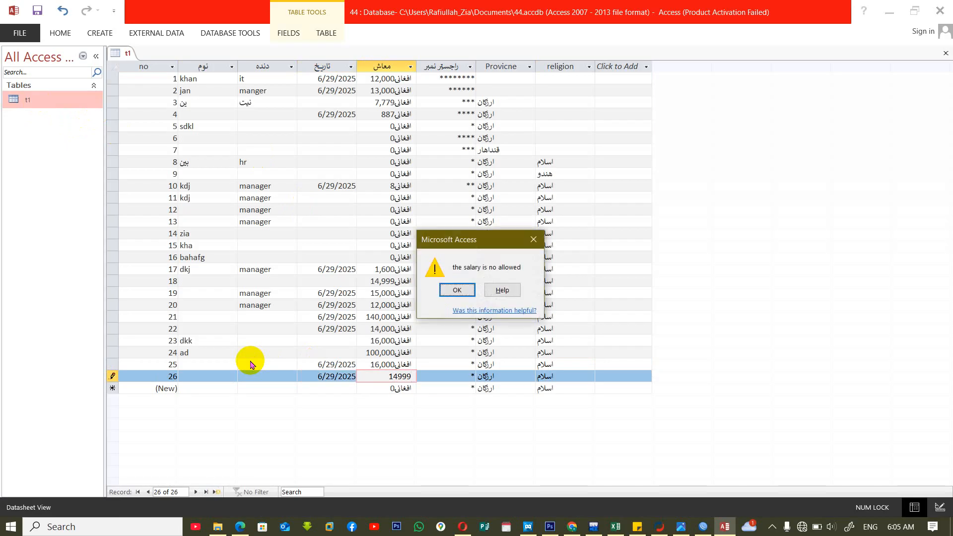
{"action": "key", "text": "Return"}
Clear the twenty-sixth record's salary and try another amount starting with 2.
{"action": "key", "text": "BackSpace"}
{"action": "key", "text": "BackSpace"}
{"action": "key", "text": "BackSpace"}
{"action": "key", "text": "BackSpace"}
{"action": "key", "text": "BackSpace"}
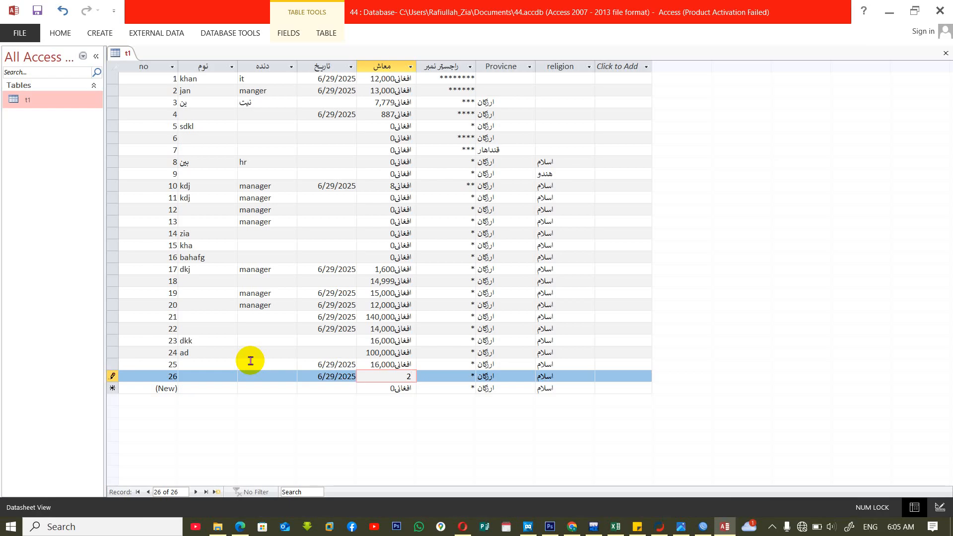
{"action": "type", "text": "90"}
{"action": "type", "text": "0"}
{"action": "key", "text": "Return"}
{"action": "key", "text": "Return"}
{"action": "type", "text": "0"}
Set the twenty-sixth record's salary to 20000 and close t1.
{"action": "key", "text": "BackSpace"}
{"action": "key", "text": "BackSpace"}
{"action": "key", "text": "BackSpace"}
{"action": "key", "text": "BackSpace"}
{"action": "key", "text": "BackSpace"}
{"action": "key", "text": "BackSpace"}
{"action": "type", "text": "20000"}
{"action": "key", "text": "Tab"}
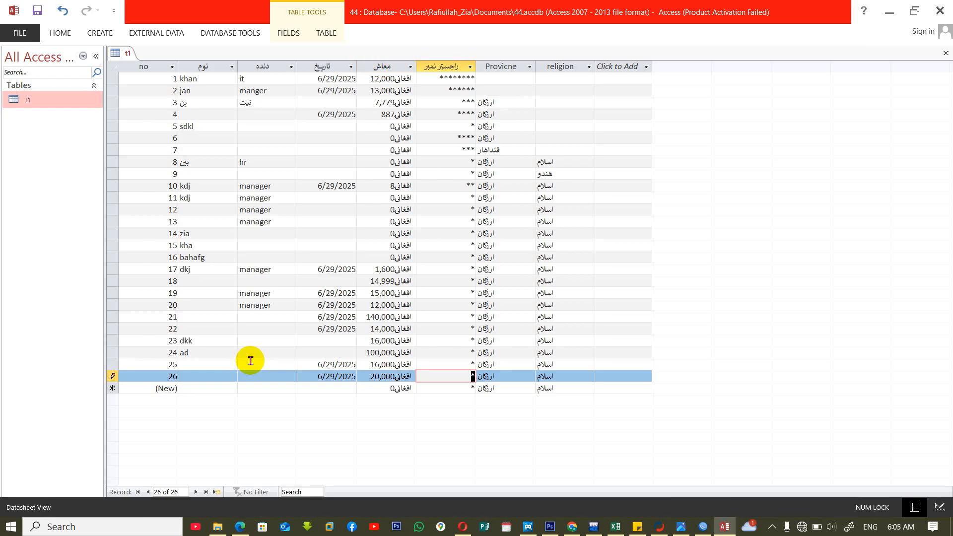
{"action": "key", "text": "ctrl+w"}
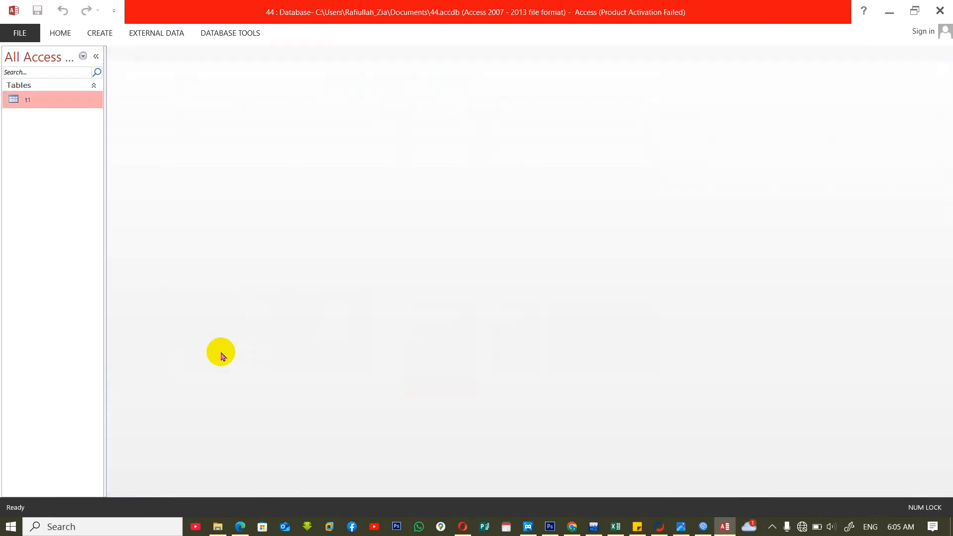
Open t1 in Design View and clear the Salary field's validation rule and validation text.
{"action": "right_click", "coordinate": [38, 104]}
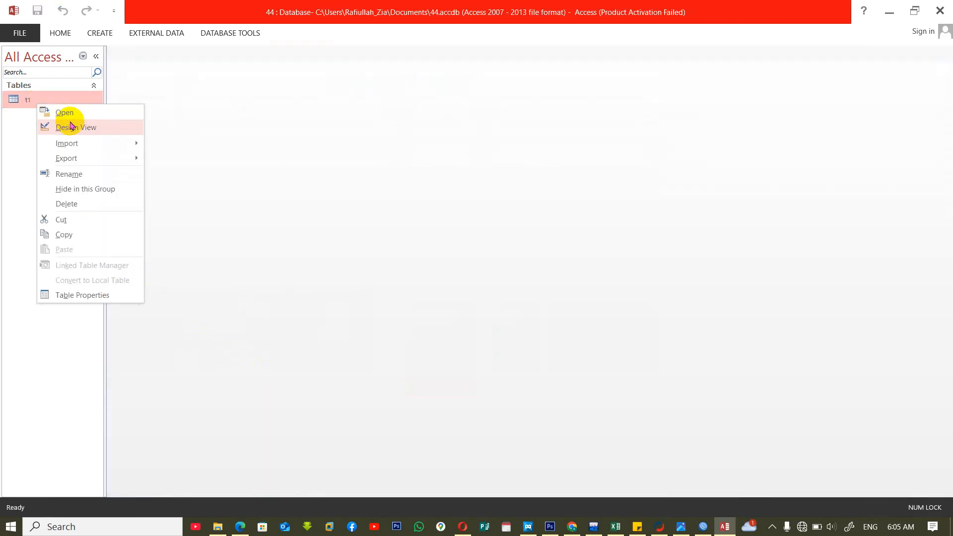
{"action": "left_click", "coordinate": [70, 127]}
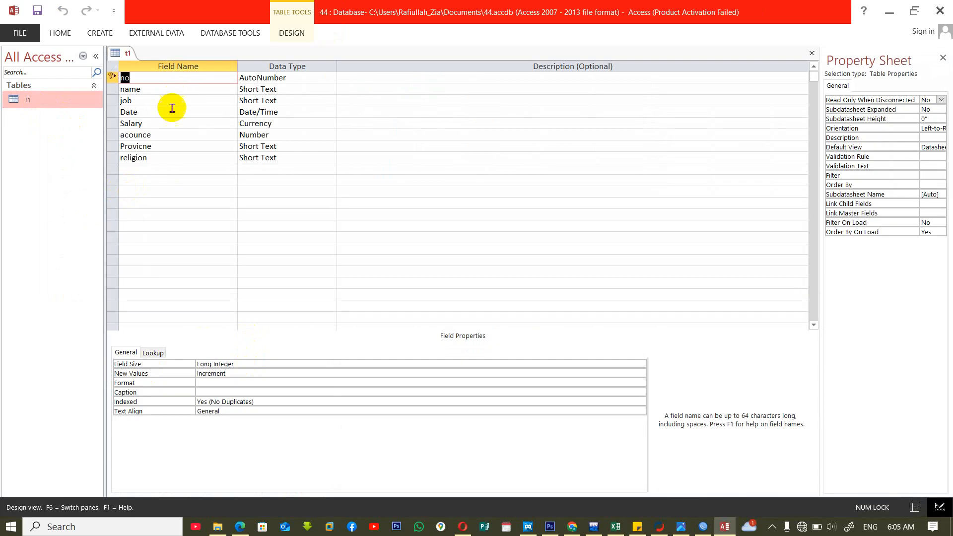
{"action": "left_click", "coordinate": [159, 123]}
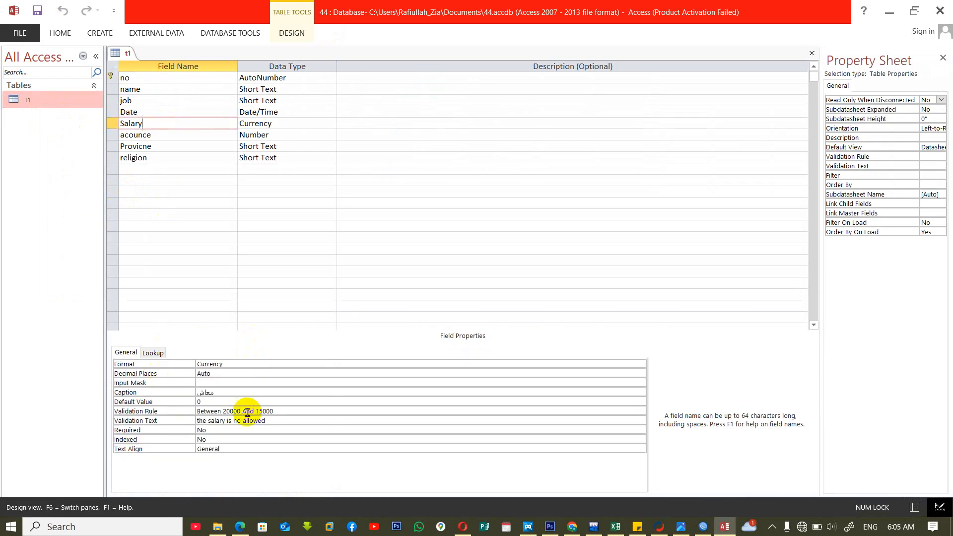
{"action": "left_click_drag", "start_coordinate": [293, 411], "coordinate": [258, 411]}
{"action": "left_click", "coordinate": [180, 412]}
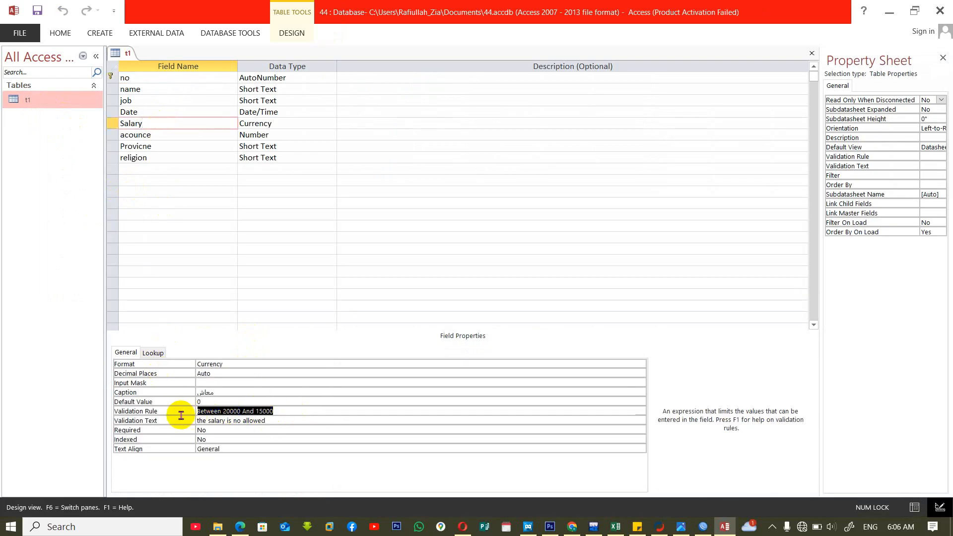
{"action": "key", "text": "Delete"}
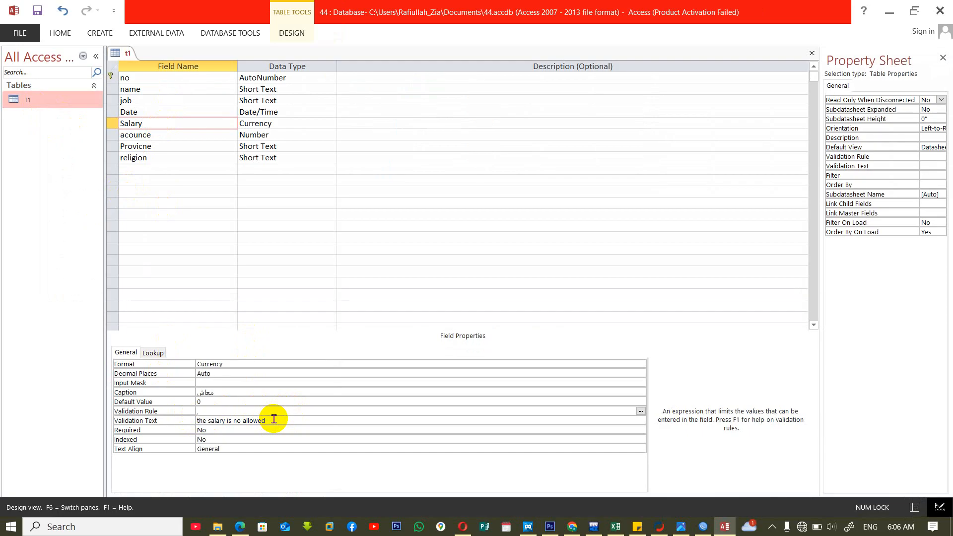
{"action": "left_click_drag", "start_coordinate": [273, 421], "coordinate": [187, 420]}
{"action": "key", "text": "Delete"}
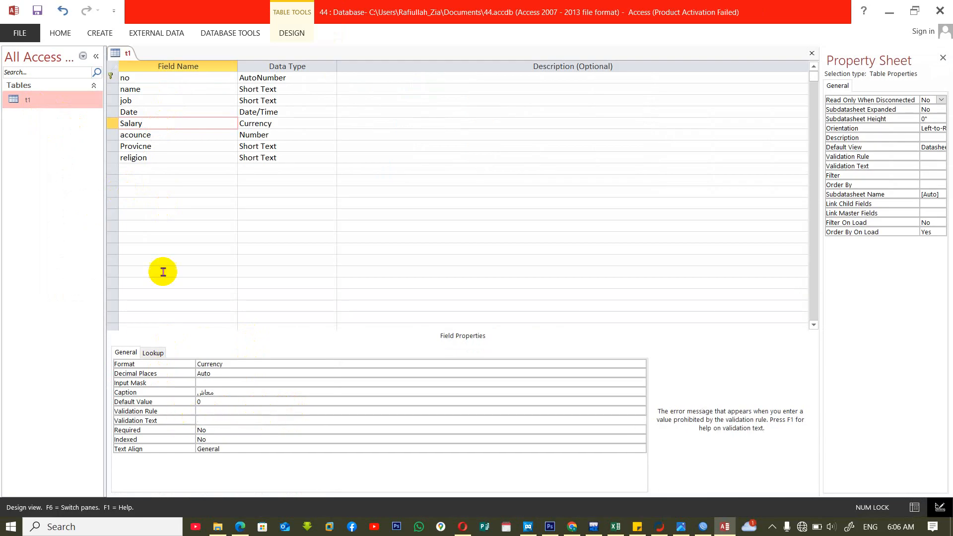
Remove the validation rule from the job field.
{"action": "left_click", "coordinate": [156, 100]}
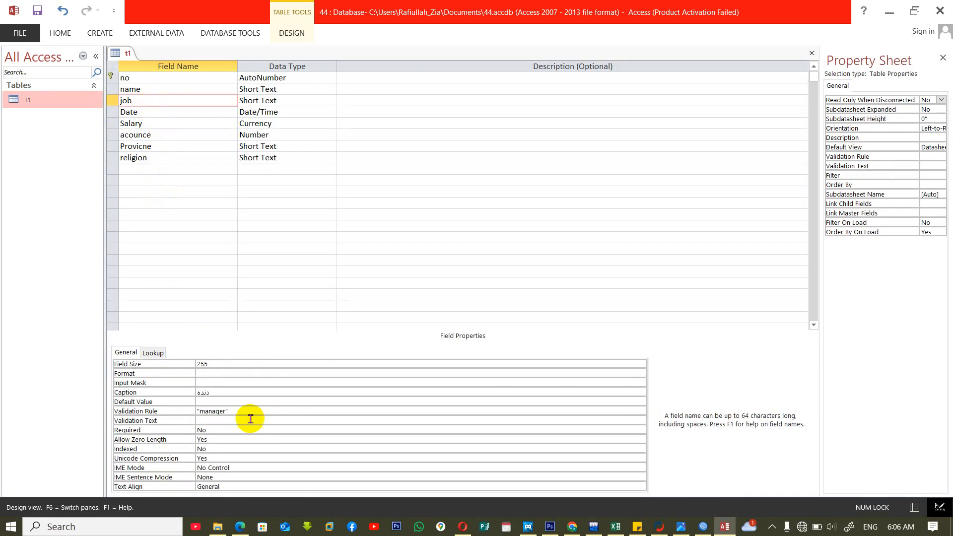
{"action": "left_click", "coordinate": [192, 410]}
{"action": "key", "text": "Delete"}
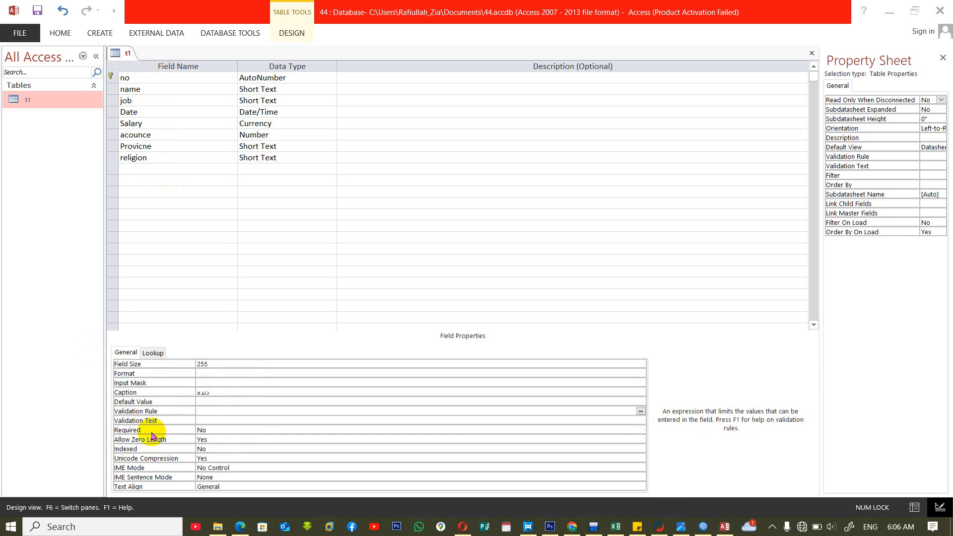
{"action": "left_click", "coordinate": [222, 438]}
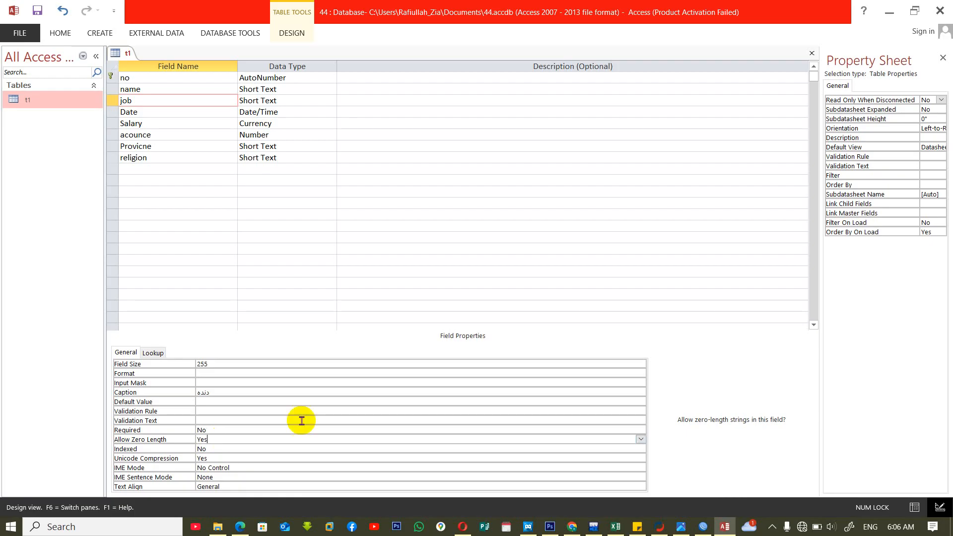
Close t1, saving its design changes, and exit Access.
{"action": "key", "text": "ctrl+w"}
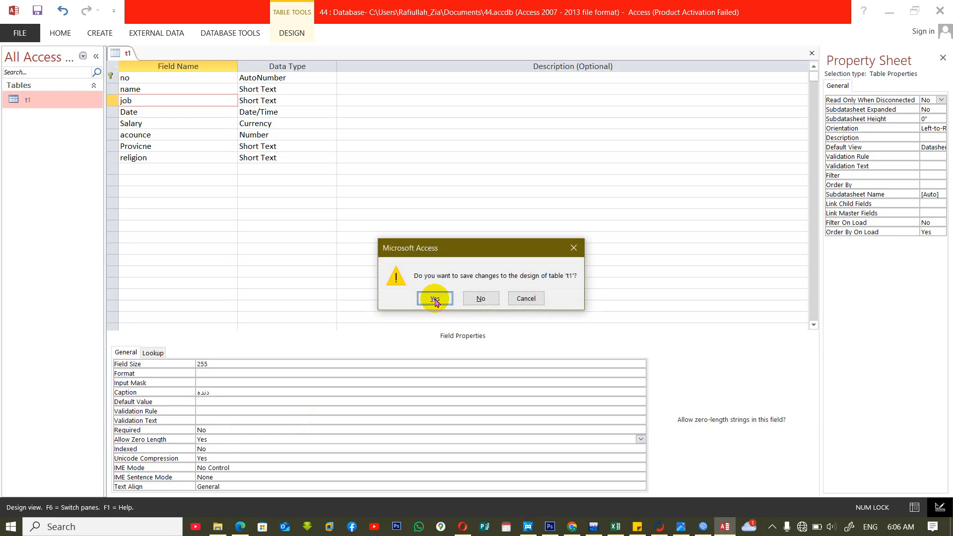
{"action": "left_click", "coordinate": [434, 299]}
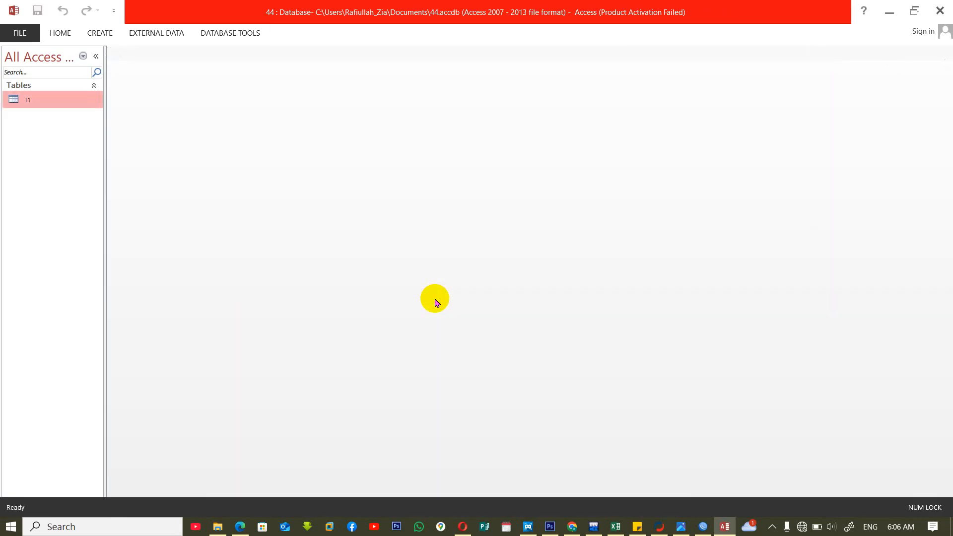
{"action": "key", "text": "alt+F4"}
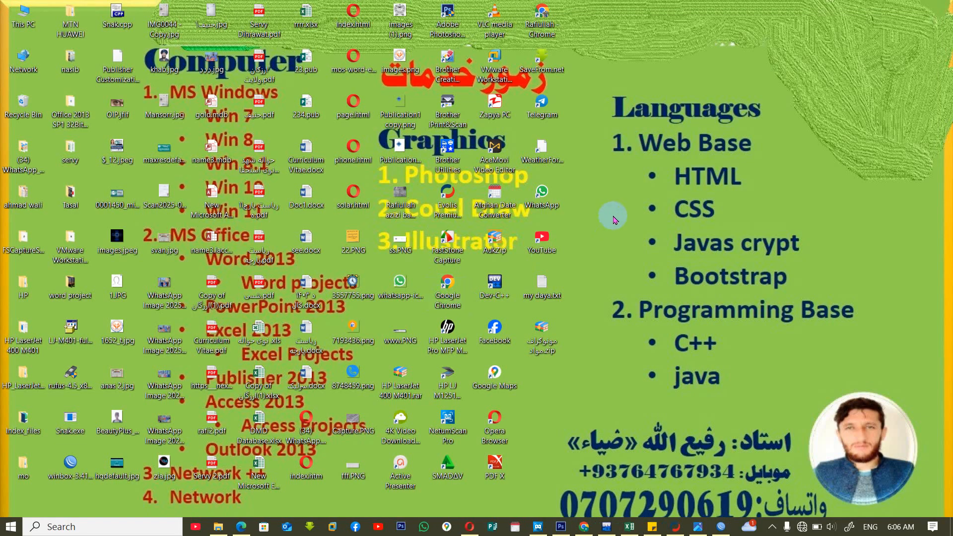